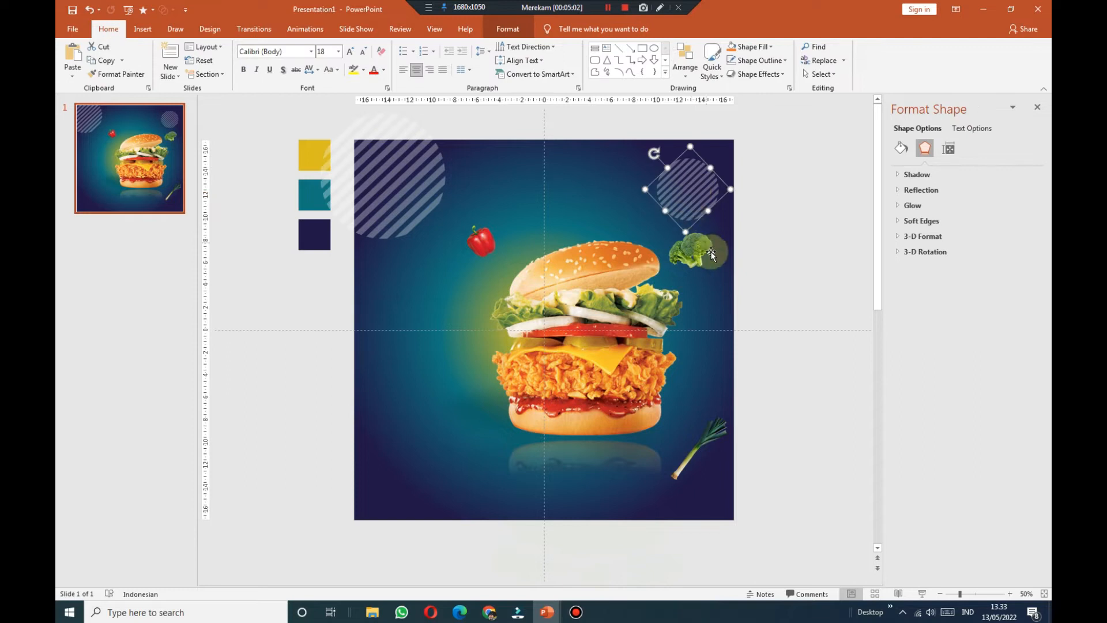
# Step: Shrink the top-right striped circle, raise the broccoli, and move the leek left and up
pyautogui.moveTo(683, 240); pyautogui.dragTo(698, 199)
pyautogui.moveTo(690, 249); pyautogui.dragTo(685, 234)
pyautogui.moveTo(666, 450); pyautogui.dragTo(646, 439)
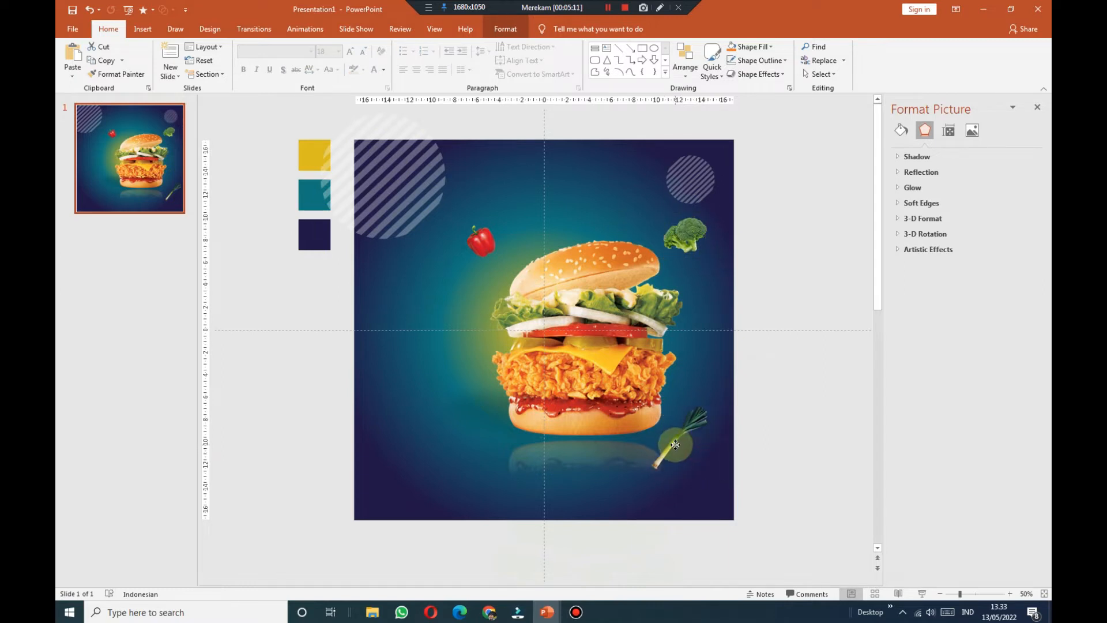
pyautogui.click(775, 431)
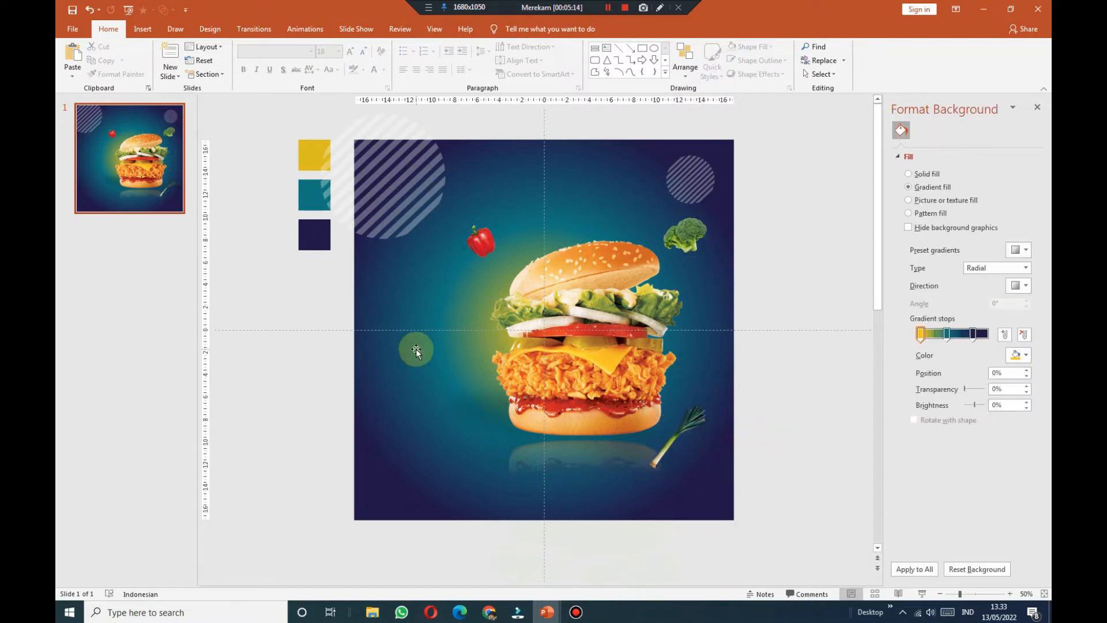
pyautogui.scroll(1, 663, 293)
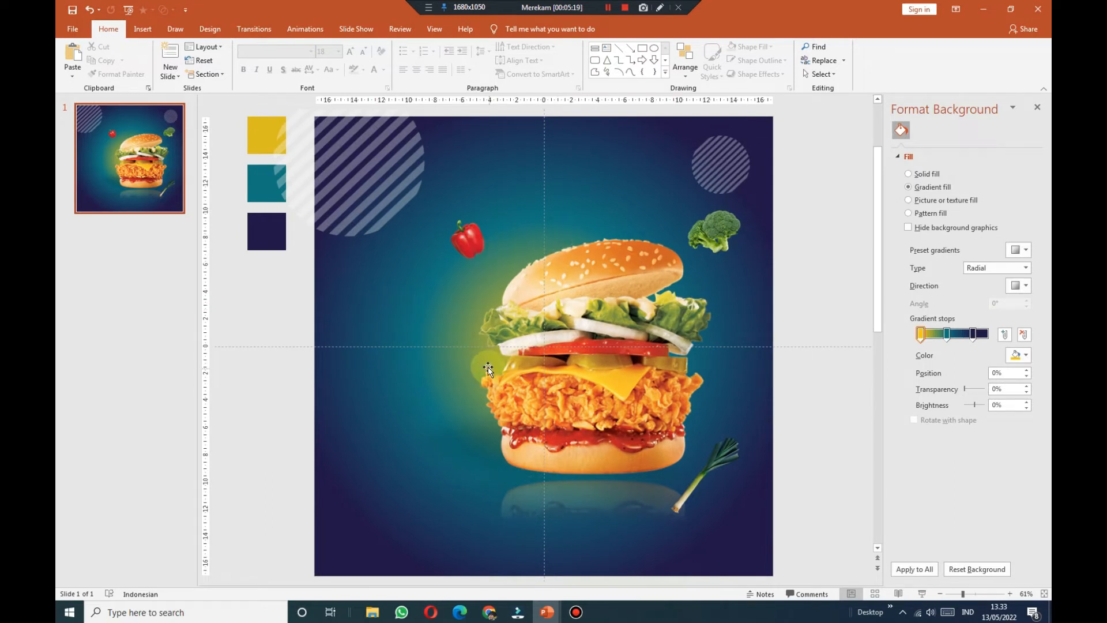
pyautogui.click(143, 30)
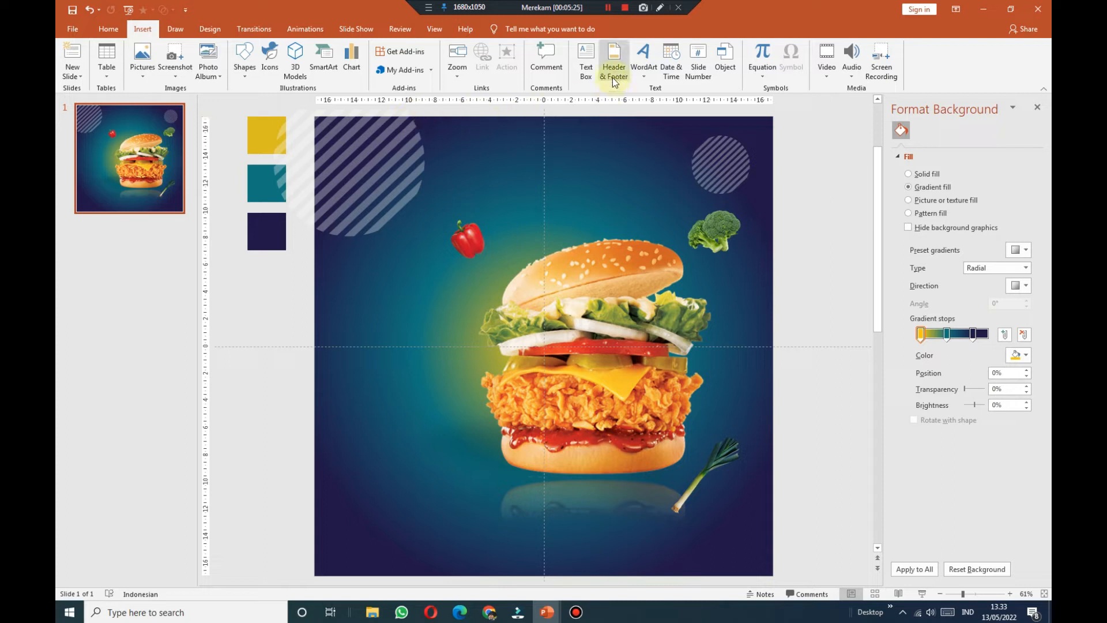
# Step: Add a 'Paket Hemat' text box left of the burger in white bold 48 pt
pyautogui.click(586, 60)
pyautogui.moveTo(350, 288); pyautogui.dragTo(518, 338)
pyautogui.write('p')
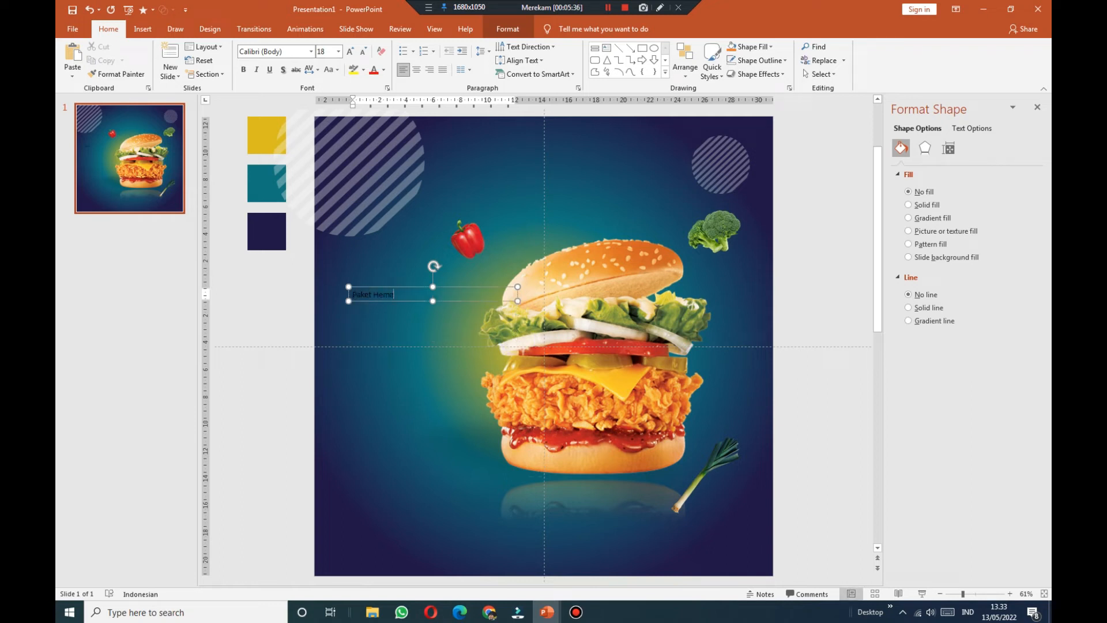
pyautogui.click(417, 287)
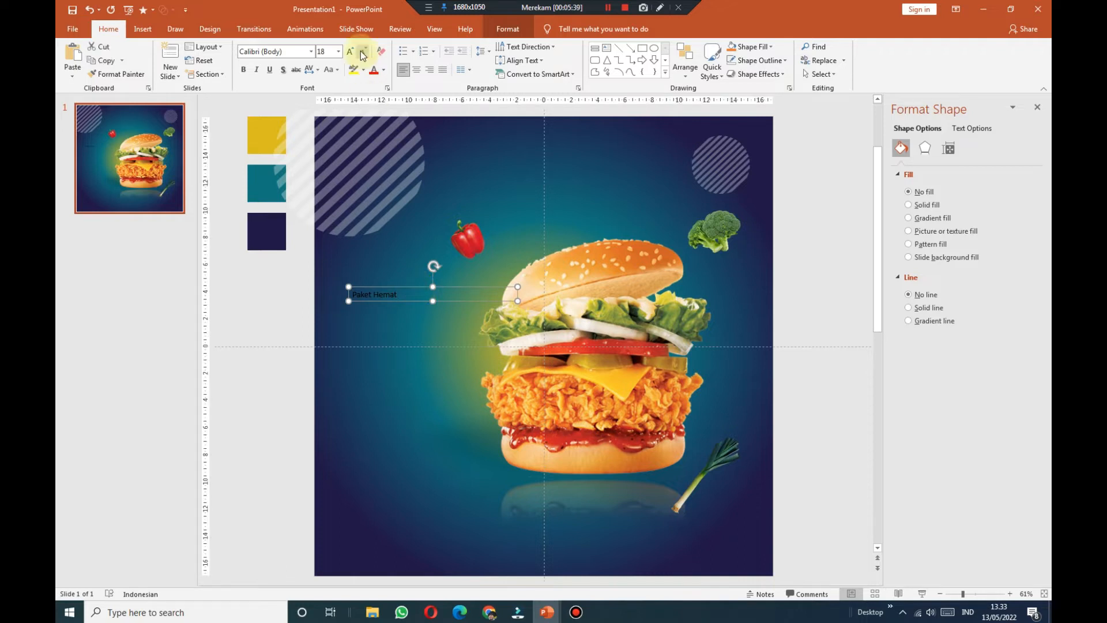
pyautogui.click(383, 70)
pyautogui.click(372, 93)
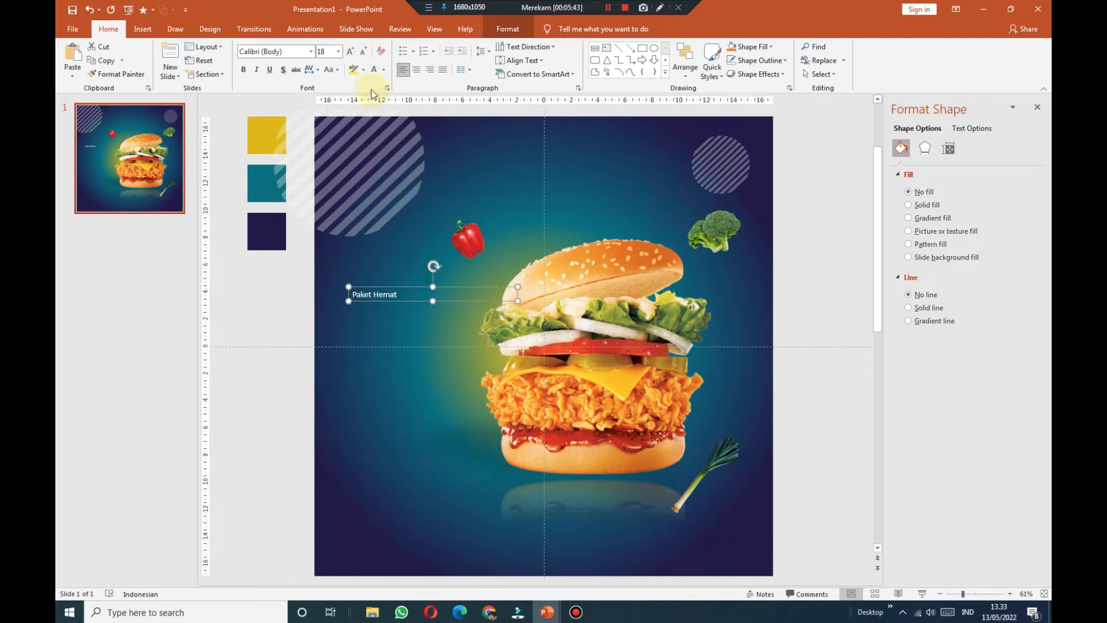
pyautogui.click(245, 70)
pyautogui.click(350, 51)
pyautogui.click(349, 52)
pyautogui.click(350, 51)
pyautogui.click(349, 51)
pyautogui.click(349, 52)
pyautogui.click(349, 51)
pyautogui.click(350, 52)
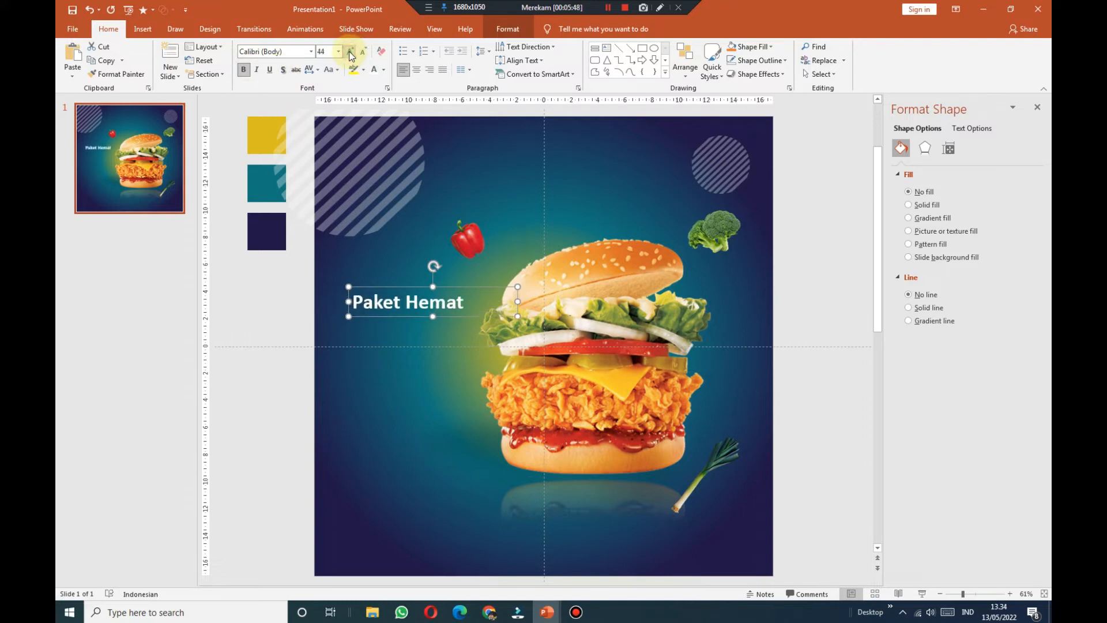
pyautogui.click(350, 51)
# Step: Move the Paket Hemat heading up and duplicate it directly beneath
pyautogui.moveTo(410, 287); pyautogui.dragTo(409, 272)
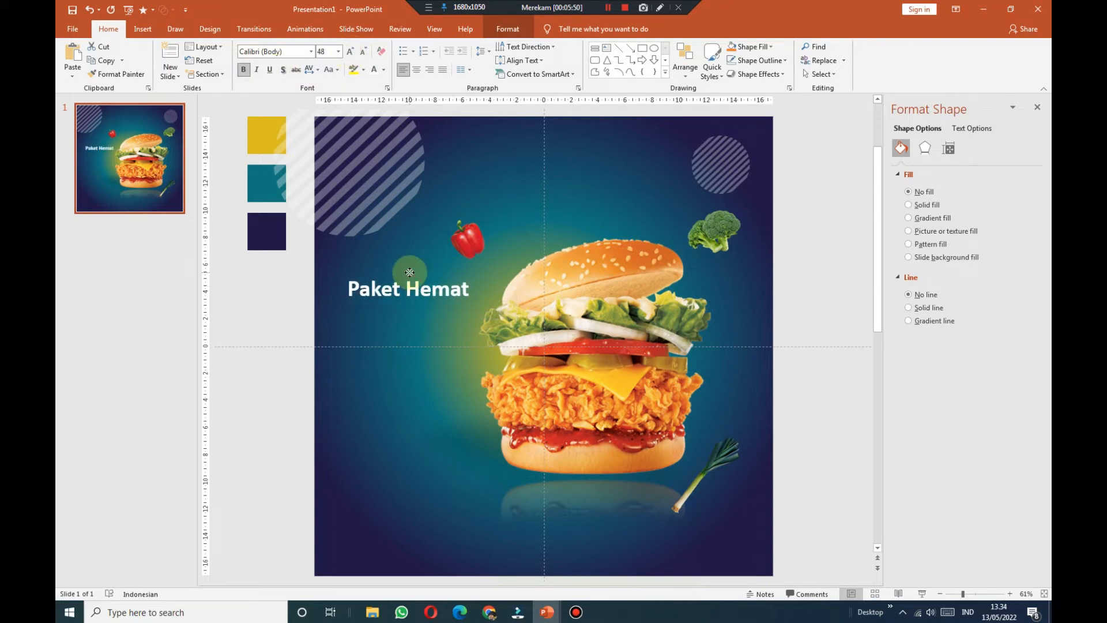
pyautogui.click(282, 282)
pyautogui.click(419, 292)
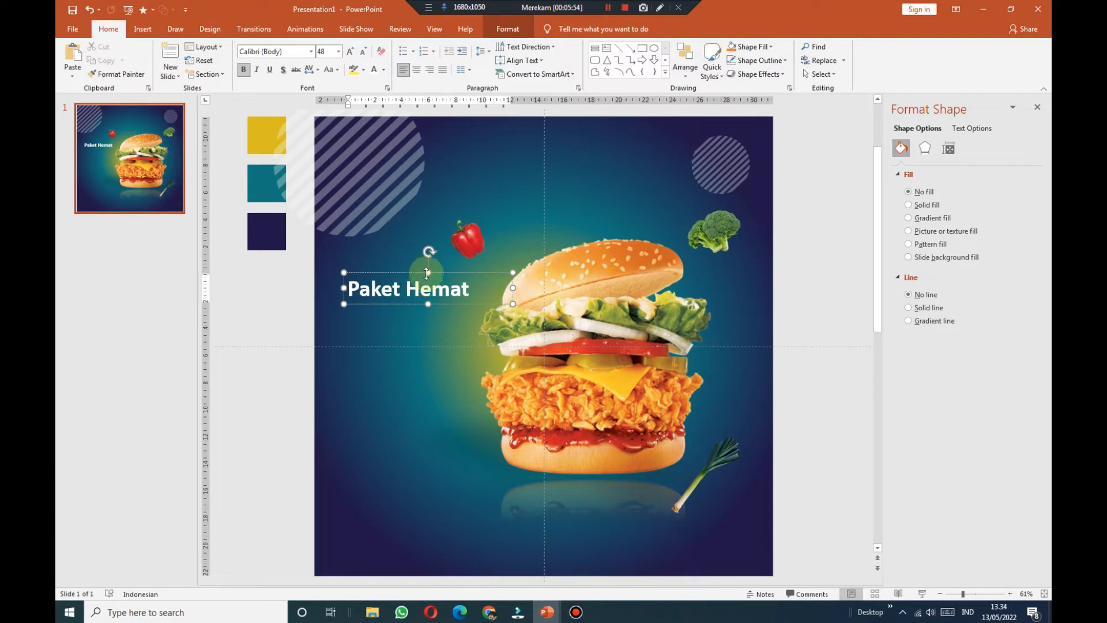
pyautogui.rightClick(421, 272)
pyautogui.click(283, 271)
pyautogui.moveTo(413, 272); pyautogui.dragTo(405, 303)
pyautogui.click(449, 329)
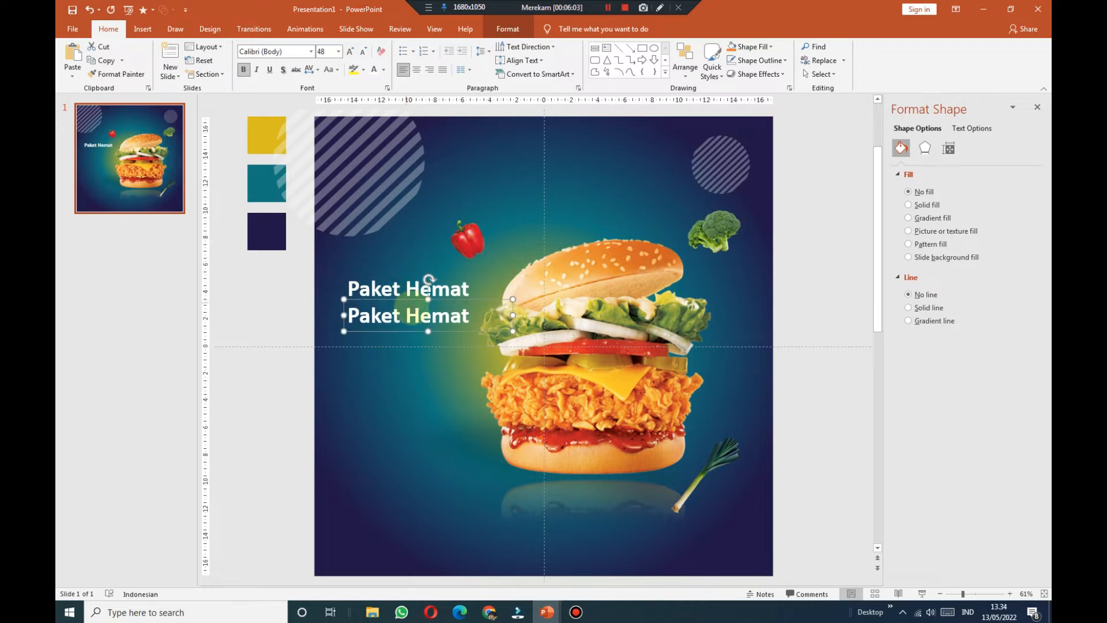
# Step: Replace the copied line's text with 'Sepiring Berdua'
pyautogui.tripleClick(414, 312)
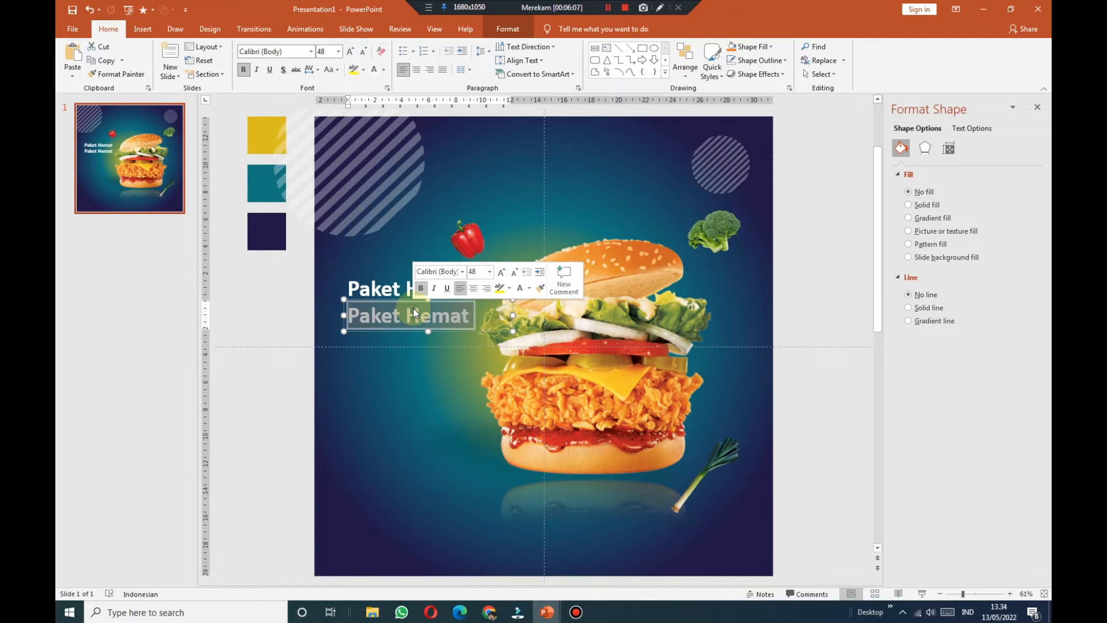
pyautogui.write('Sepiring Berdua')
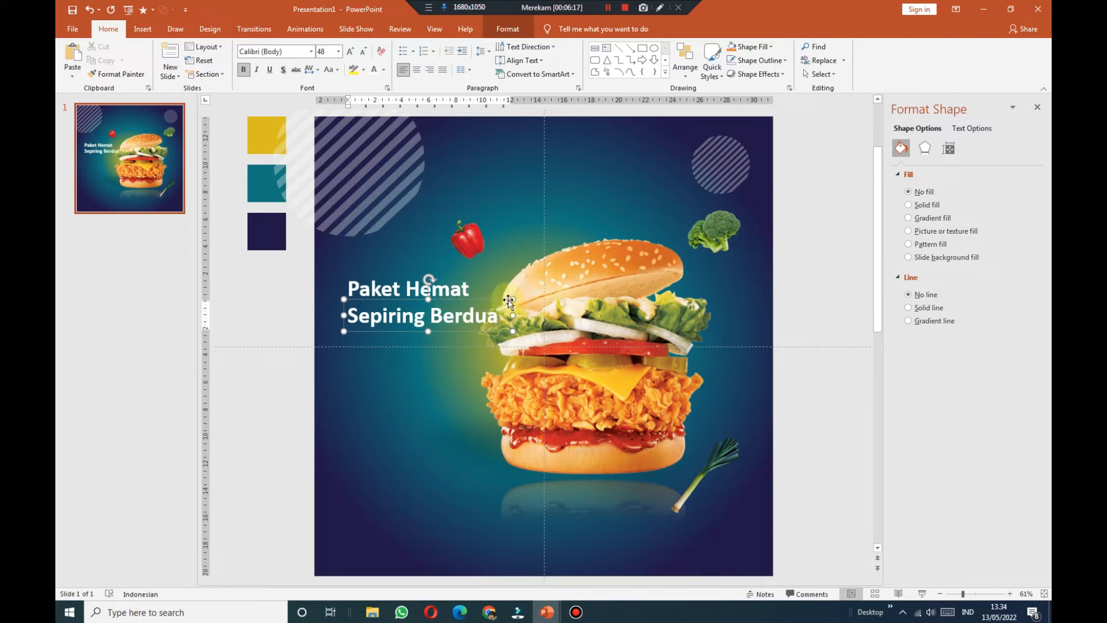
pyautogui.press('Escape')
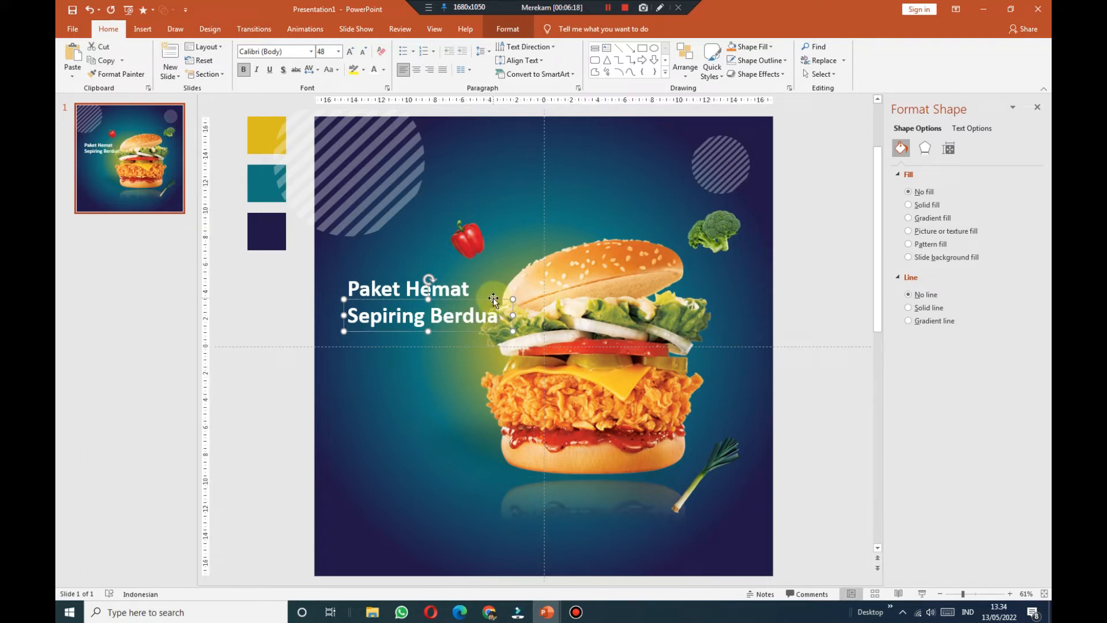
# Step: Set Sepiring Berdua to italic Caveat Brush at 138 pt
pyautogui.click(312, 51)
pyautogui.scroll(-5, 321, 310)
pyautogui.scroll(-15, 323, 309)
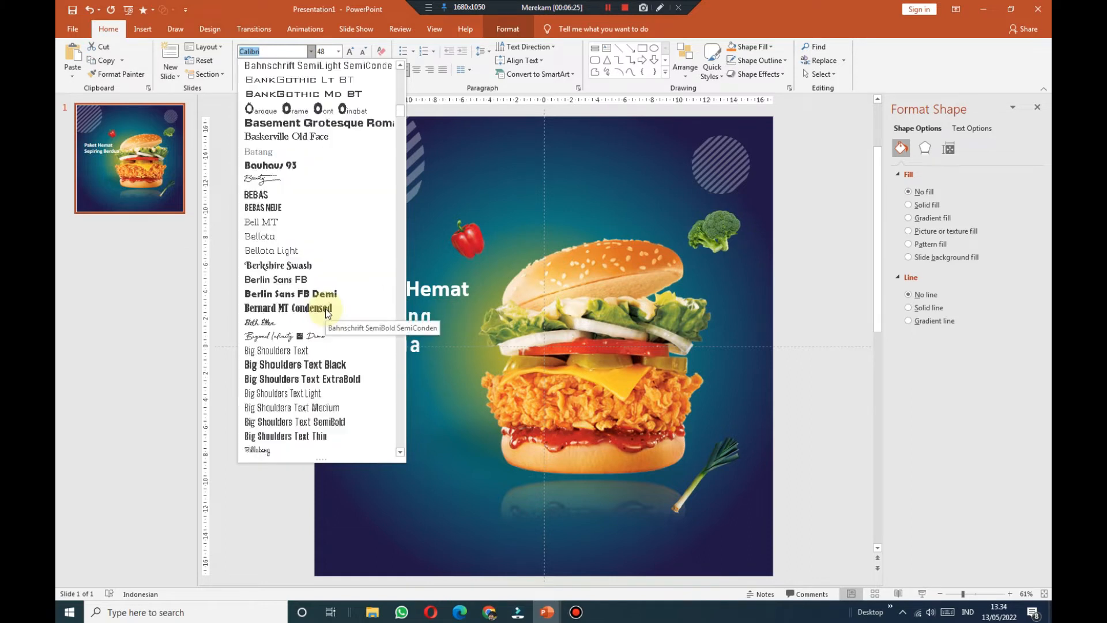
pyautogui.scroll(-15, 326, 309)
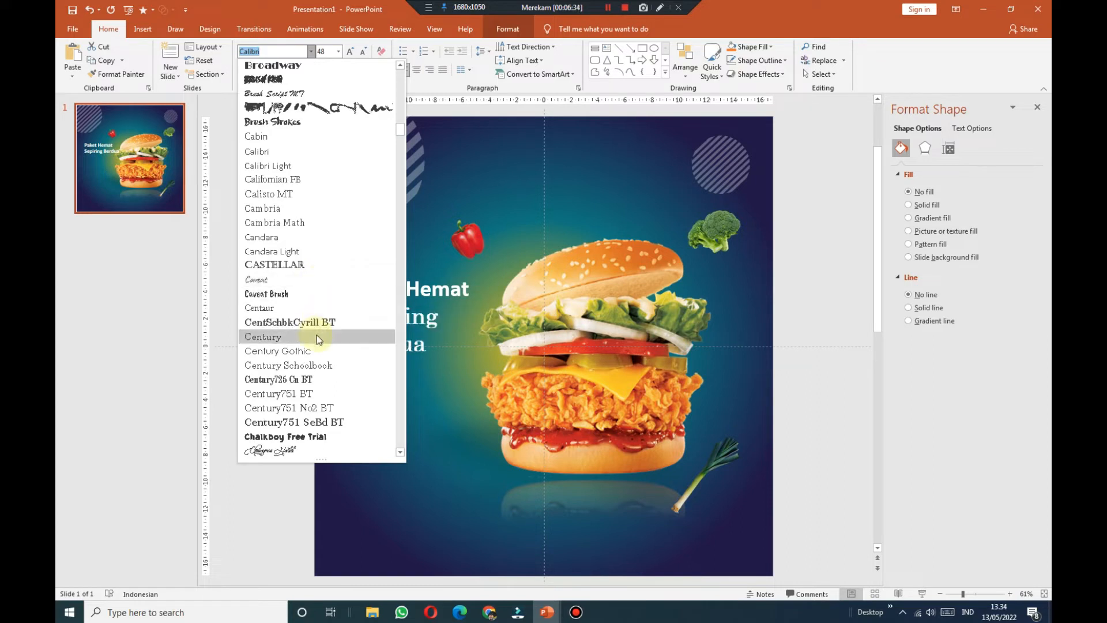
pyautogui.click(297, 297)
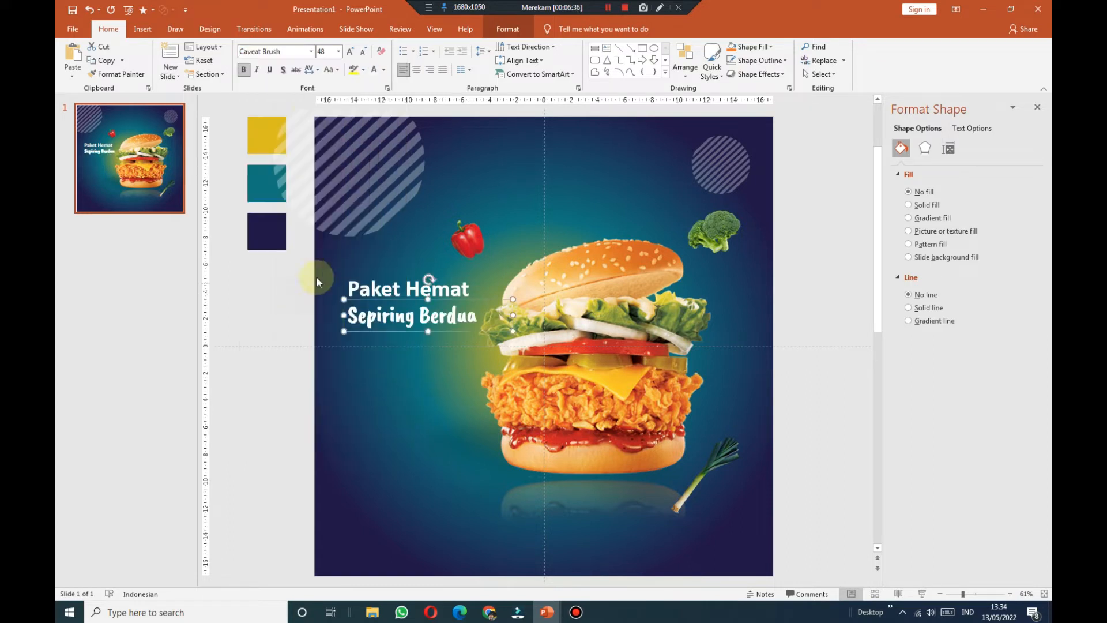
pyautogui.click(258, 69)
pyautogui.click(351, 51)
pyautogui.click(351, 51)
pyautogui.click(351, 52)
pyautogui.click(350, 52)
pyautogui.click(350, 51)
pyautogui.click(351, 51)
pyautogui.click(351, 52)
pyautogui.click(351, 52)
pyautogui.click(350, 52)
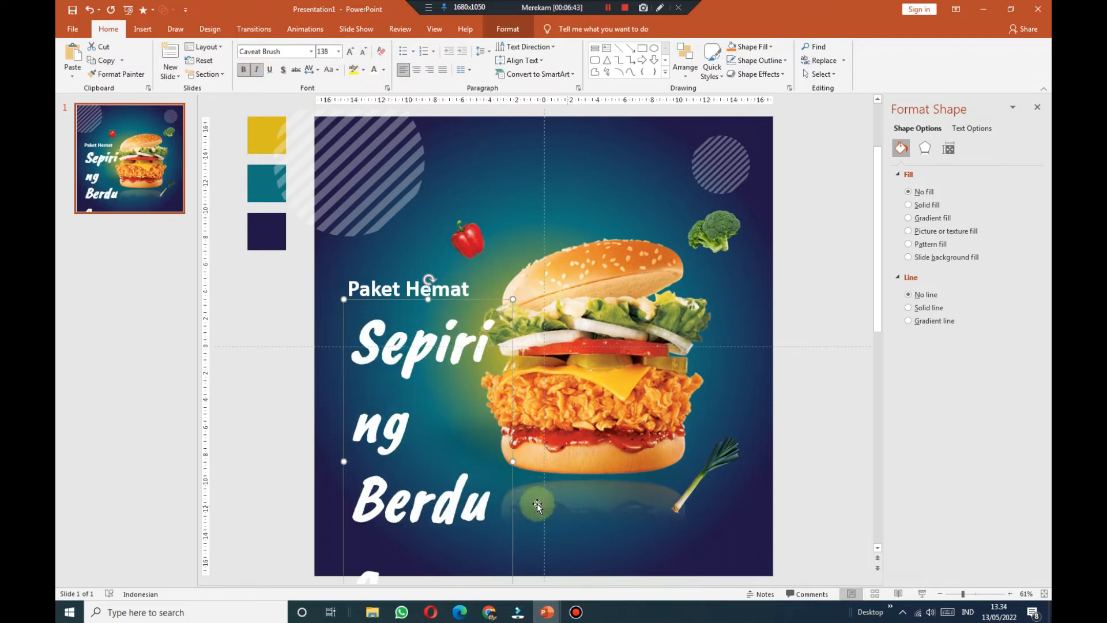
# Step: Widen and raise the Sepiring Berdua box and set exact 134 pt line spacing
pyautogui.moveTo(512, 463); pyautogui.dragTo(611, 444)
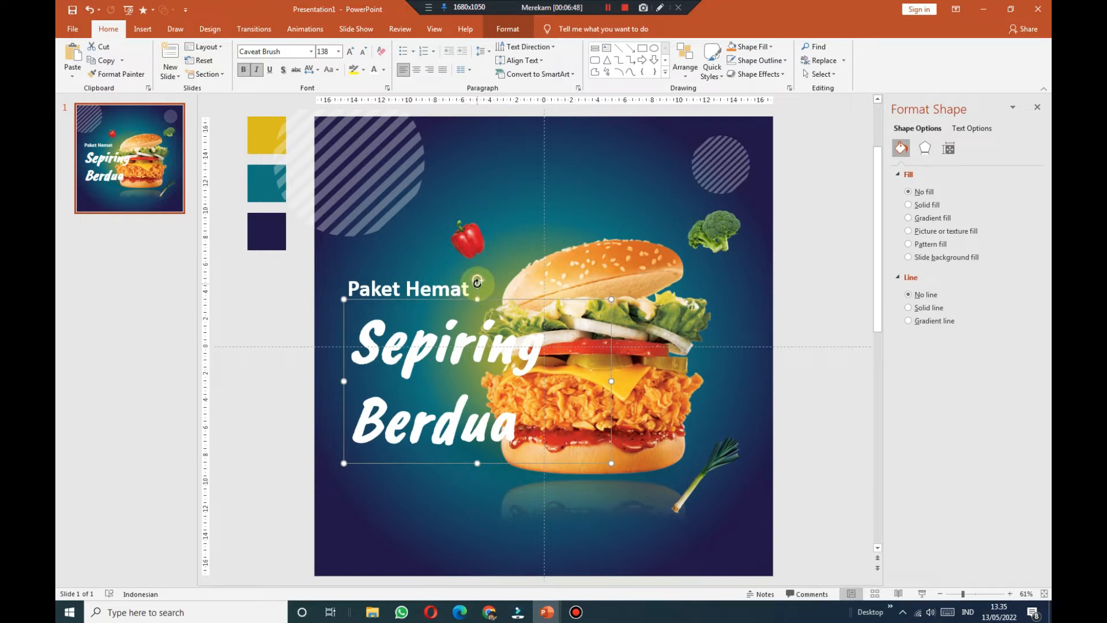
pyautogui.moveTo(490, 304); pyautogui.dragTo(483, 282)
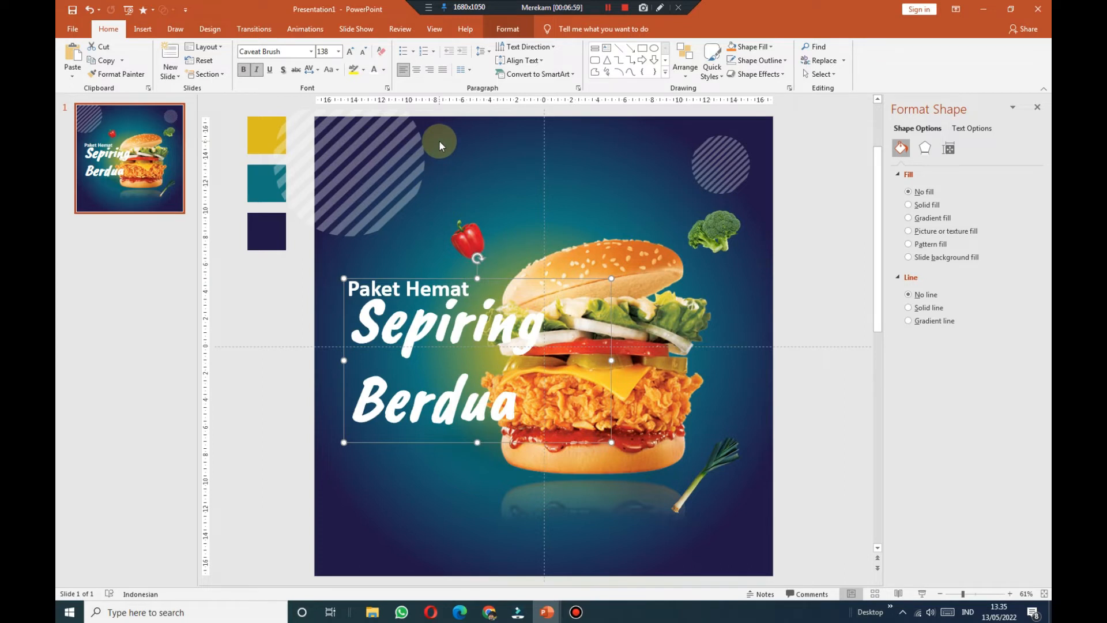
pyautogui.click(483, 51)
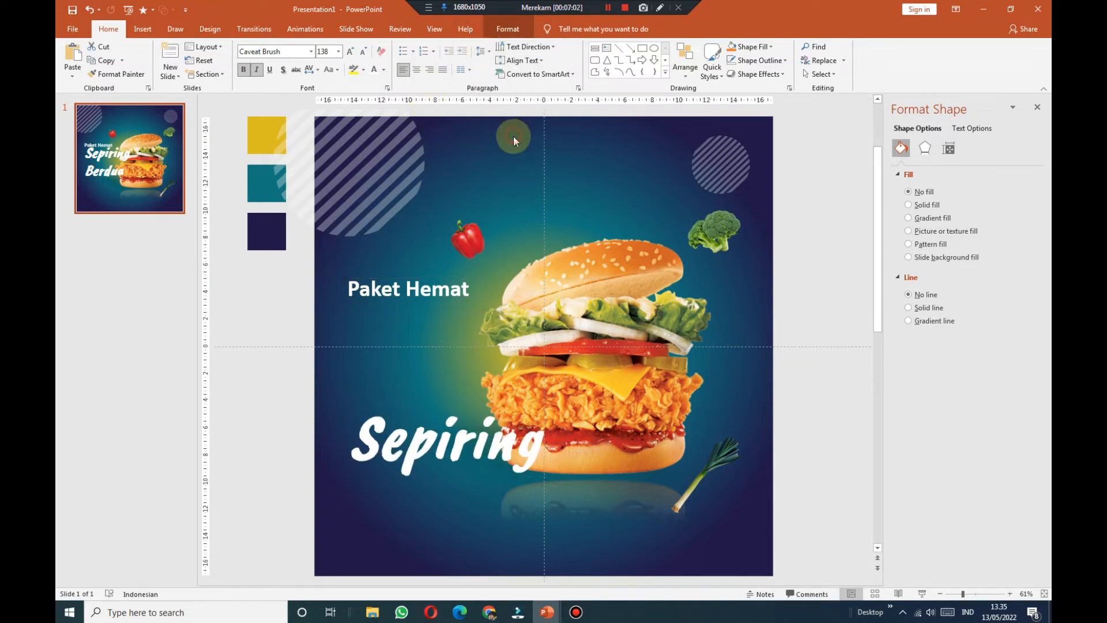
pyautogui.click(513, 138)
pyautogui.click(607, 332)
pyautogui.click(588, 378)
pyautogui.click(672, 337)
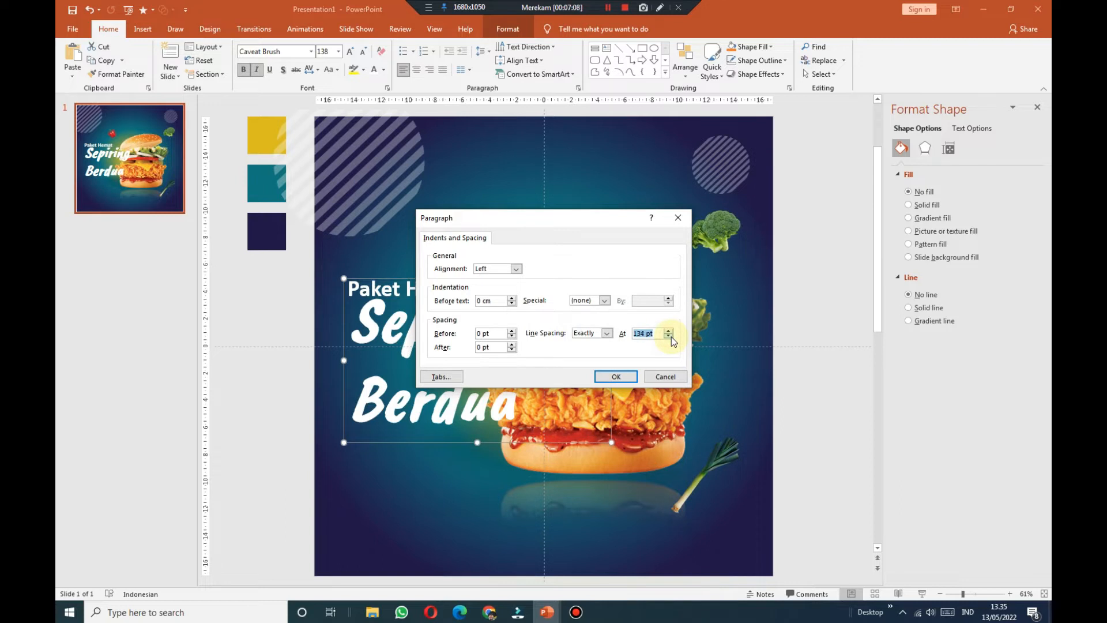
pyautogui.click(618, 376)
# Step: Reposition Sepiring Berdua slightly lower and nudge Paket Hemat to sit just above it
pyautogui.moveTo(533, 286); pyautogui.dragTo(529, 304)
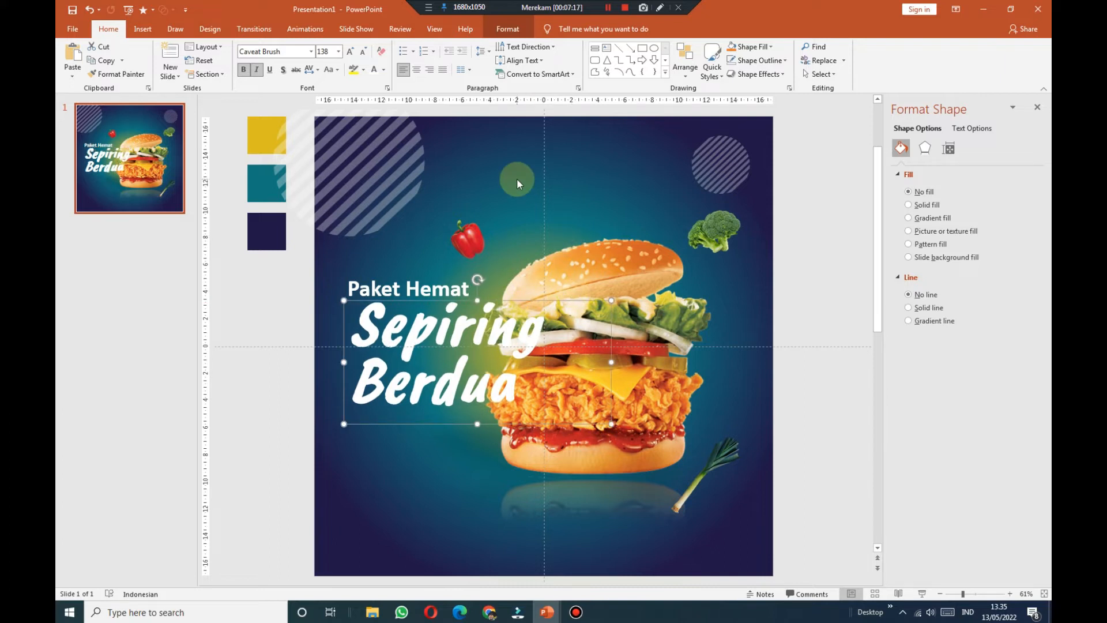
pyautogui.click(422, 271)
pyautogui.moveTo(422, 272)
pyautogui.mouseDown()
pyautogui.moveTo(426, 263)
pyautogui.moveTo(414, 291)
pyautogui.mouseUp()
pyautogui.click(418, 298)
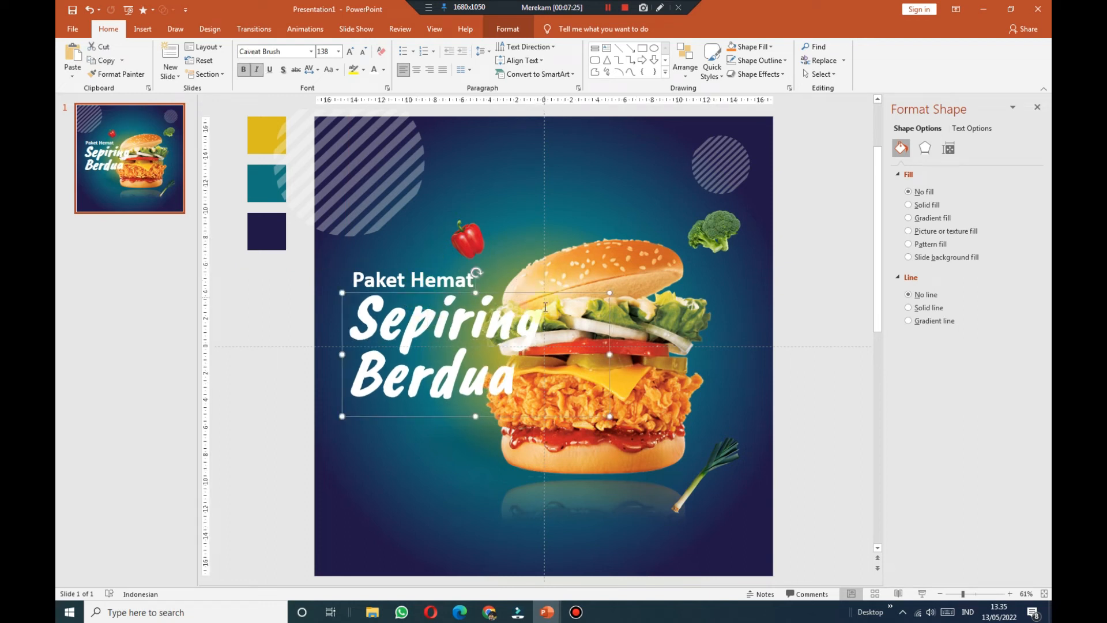
# Step: Shift the burger slightly right and move the broccoli up and left
pyautogui.click(657, 383)
pyautogui.moveTo(658, 383); pyautogui.dragTo(672, 382)
pyautogui.click(711, 233)
pyautogui.moveTo(711, 234); pyautogui.dragTo(682, 210)
pyautogui.click(820, 272)
# Step: Change the Sepiring Berdua font to 'feeling lonely'
pyautogui.click(473, 334)
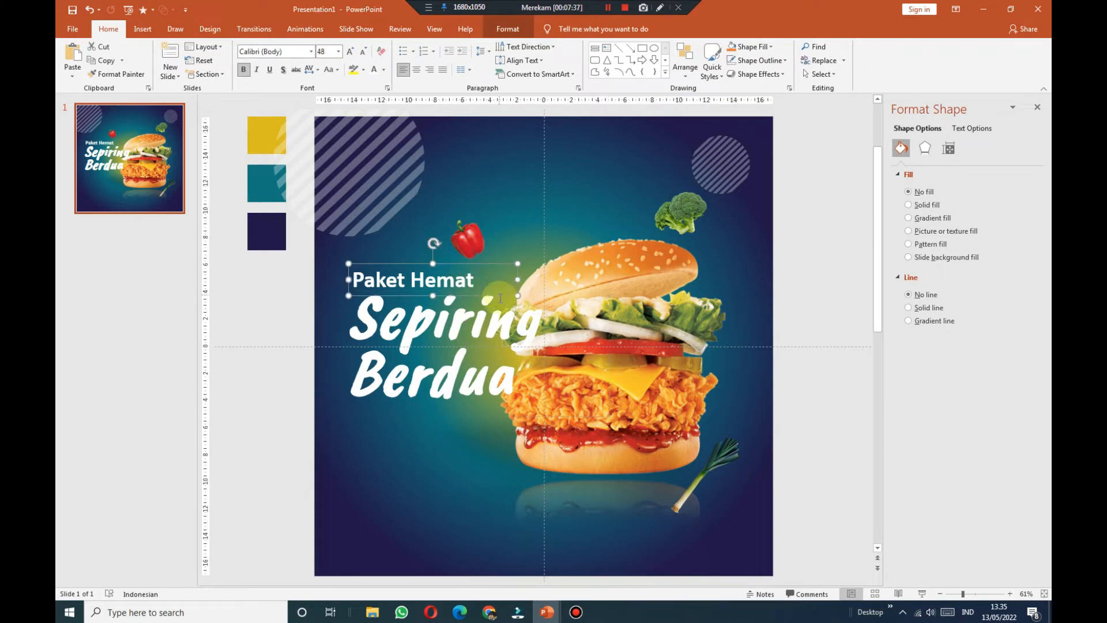
pyautogui.click(522, 293)
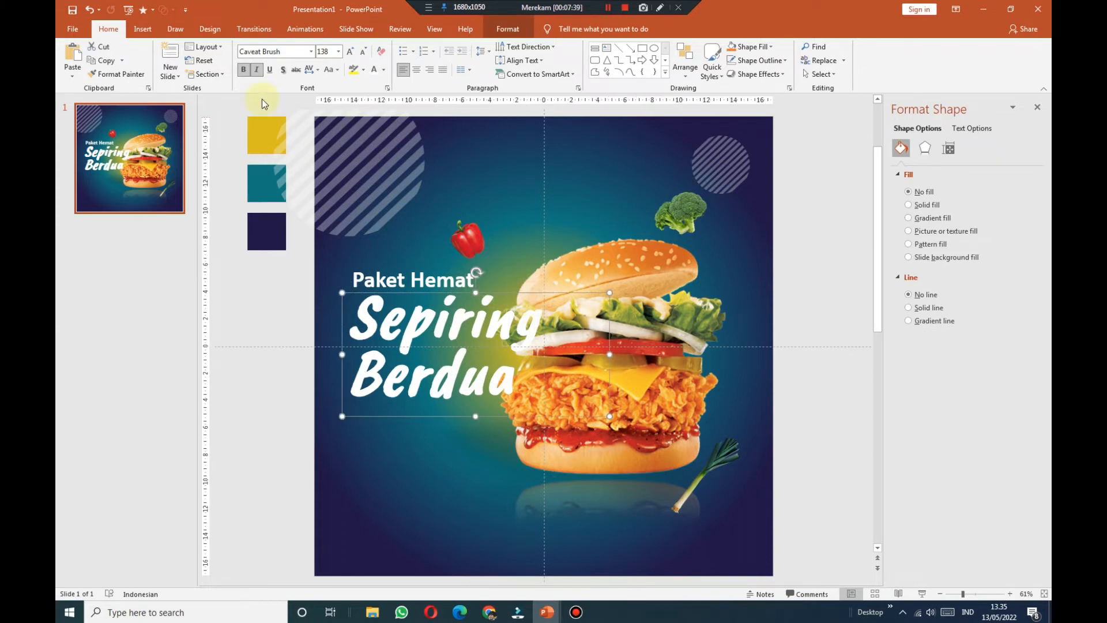
pyautogui.click(311, 51)
pyautogui.scroll(-8, 314, 272)
pyautogui.scroll(-9, 314, 271)
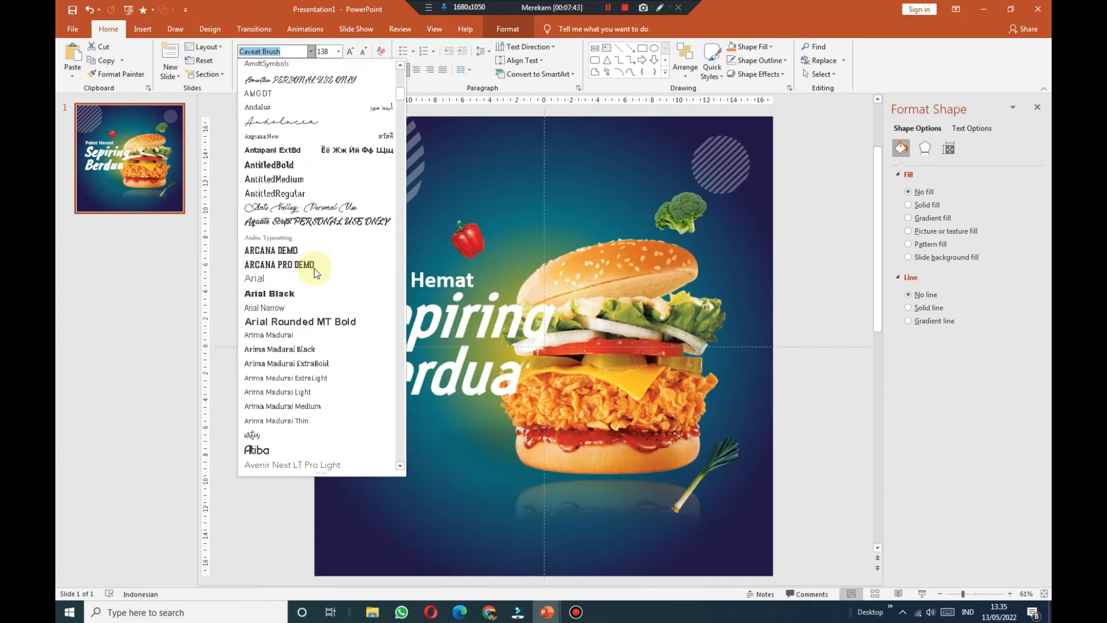
pyautogui.scroll(-9, 301, 339)
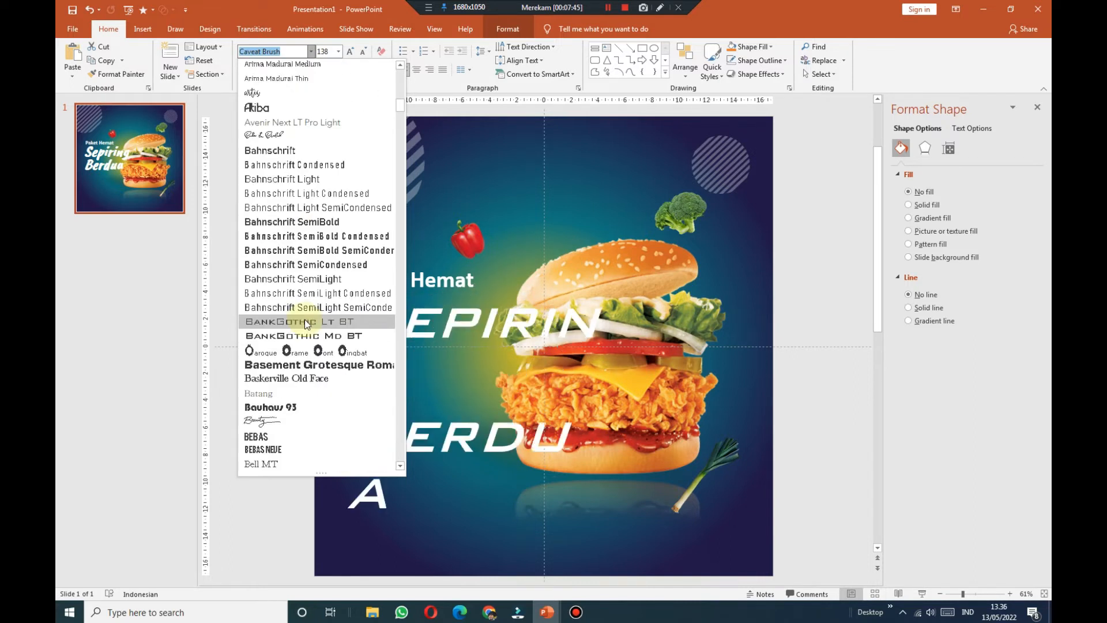
pyautogui.scroll(-8, 309, 325)
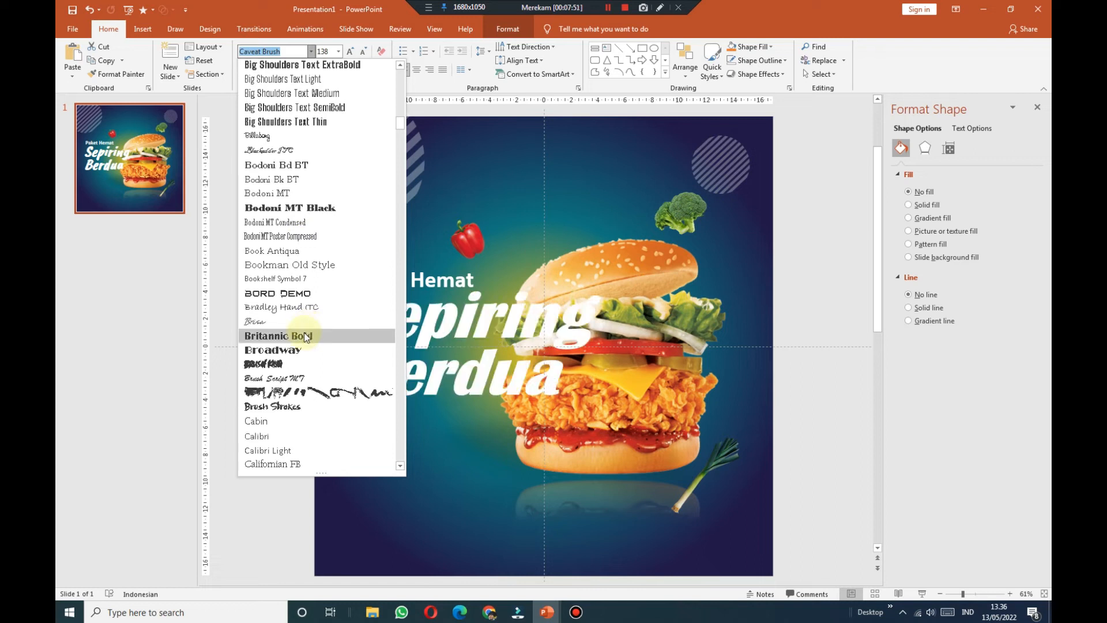
pyautogui.scroll(-5, 309, 330)
pyautogui.scroll(-3, 298, 358)
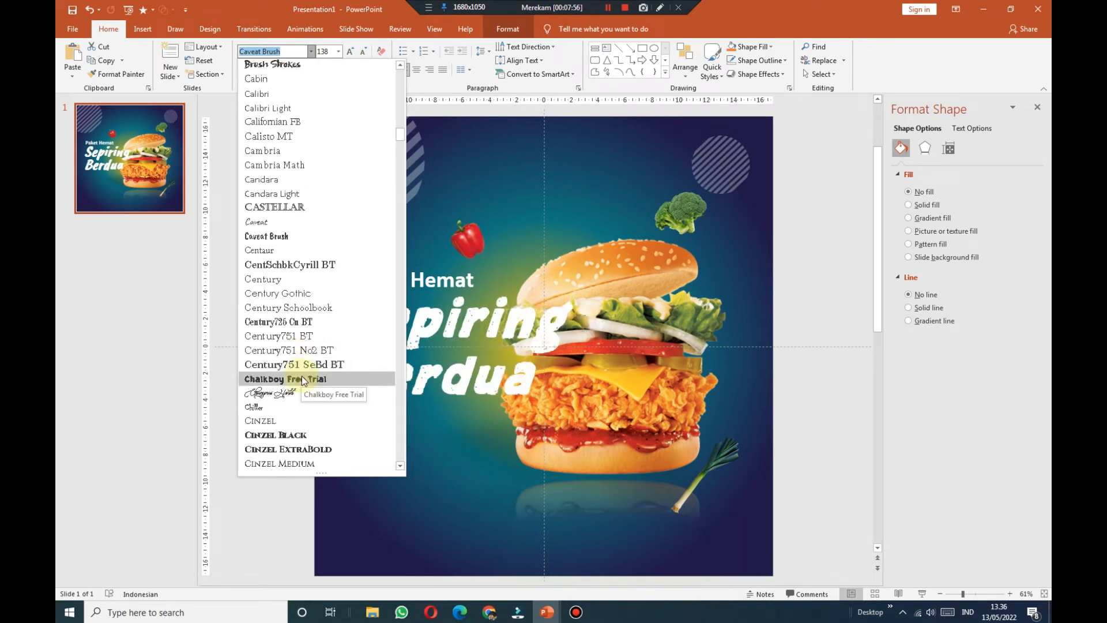
pyautogui.scroll(-3, 326, 405)
pyautogui.scroll(-3, 326, 404)
pyautogui.scroll(-3, 327, 407)
pyautogui.scroll(-3, 296, 382)
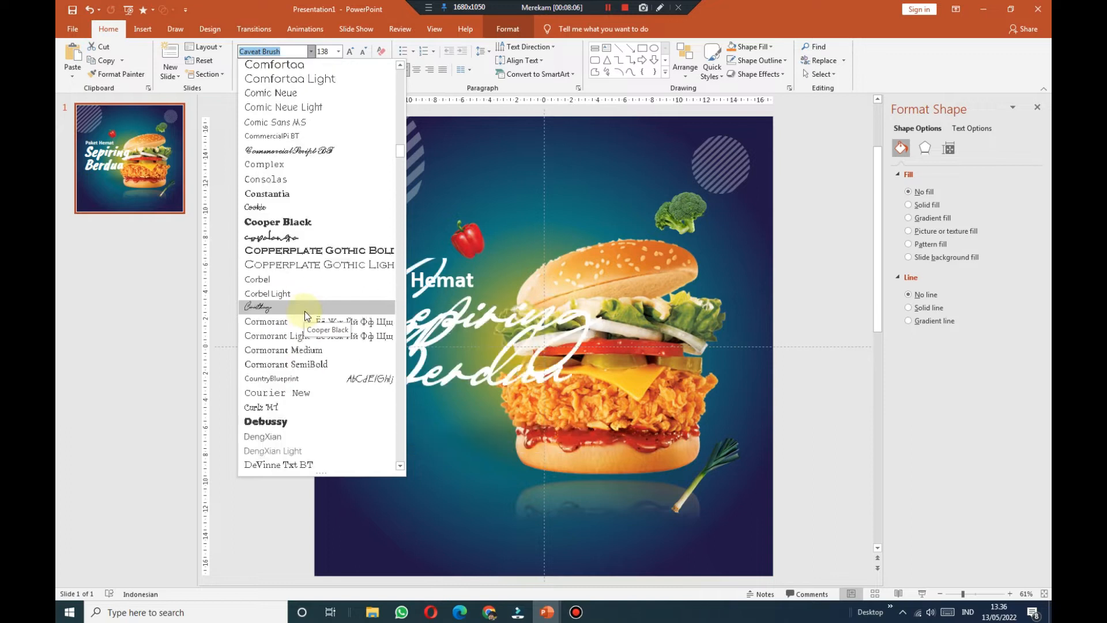
pyautogui.scroll(-6, 307, 421)
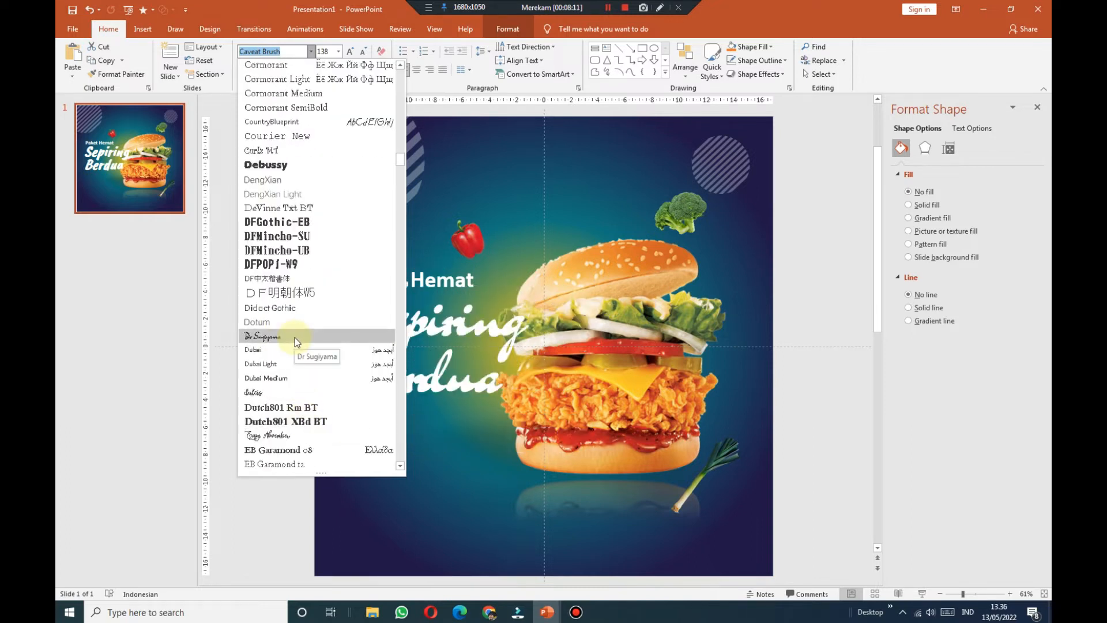
pyautogui.scroll(-2, 295, 337)
pyautogui.scroll(-3, 296, 354)
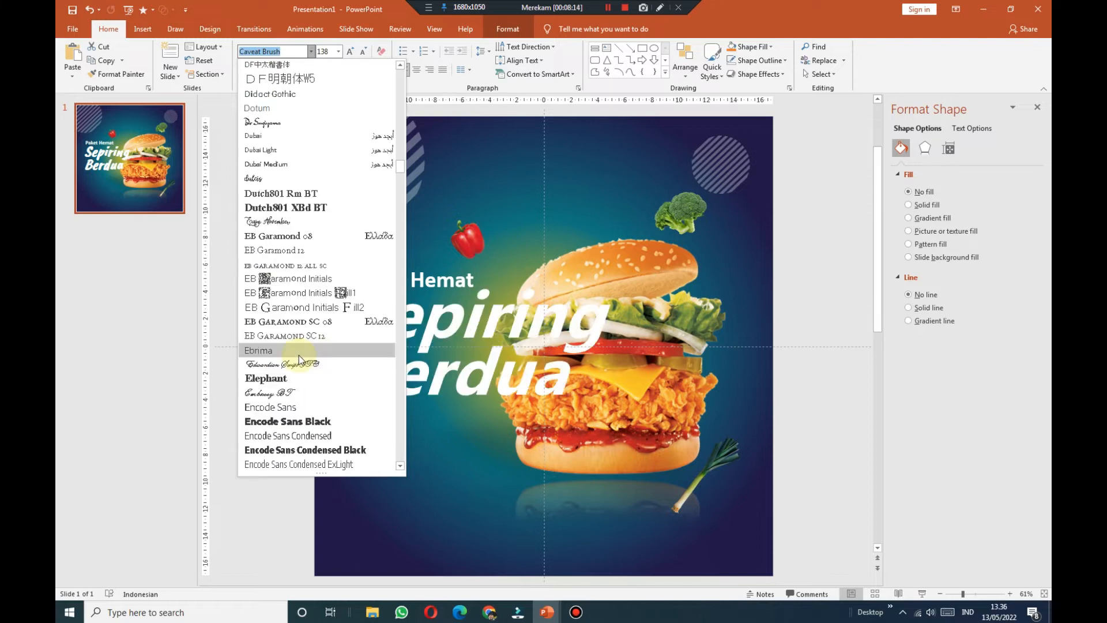
pyautogui.scroll(-1, 299, 356)
pyautogui.scroll(-11, 303, 381)
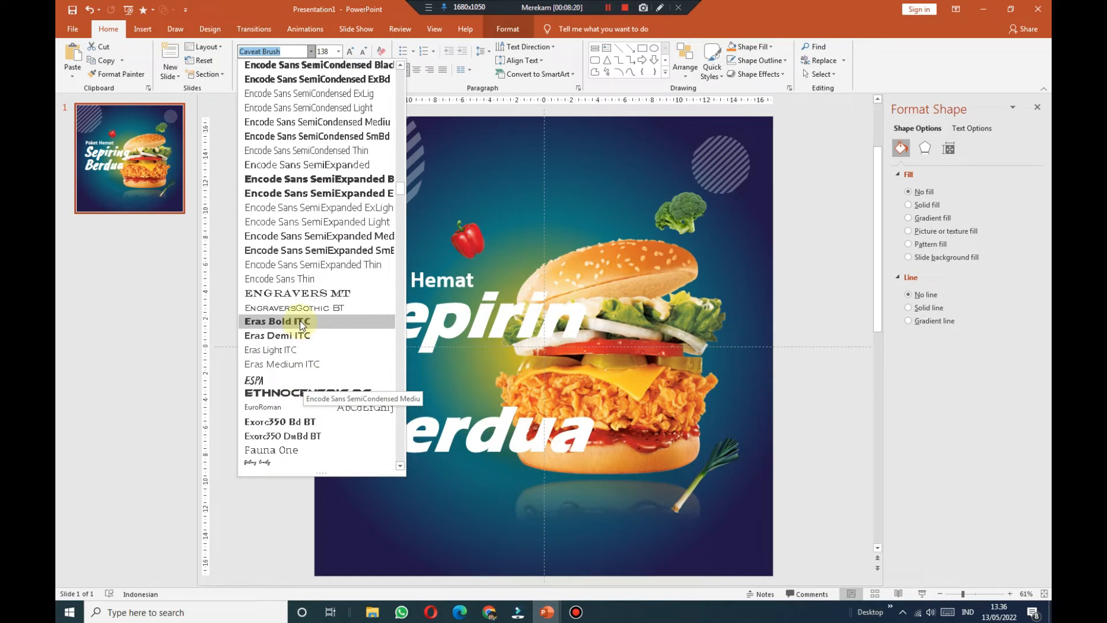
pyautogui.scroll(-3, 300, 320)
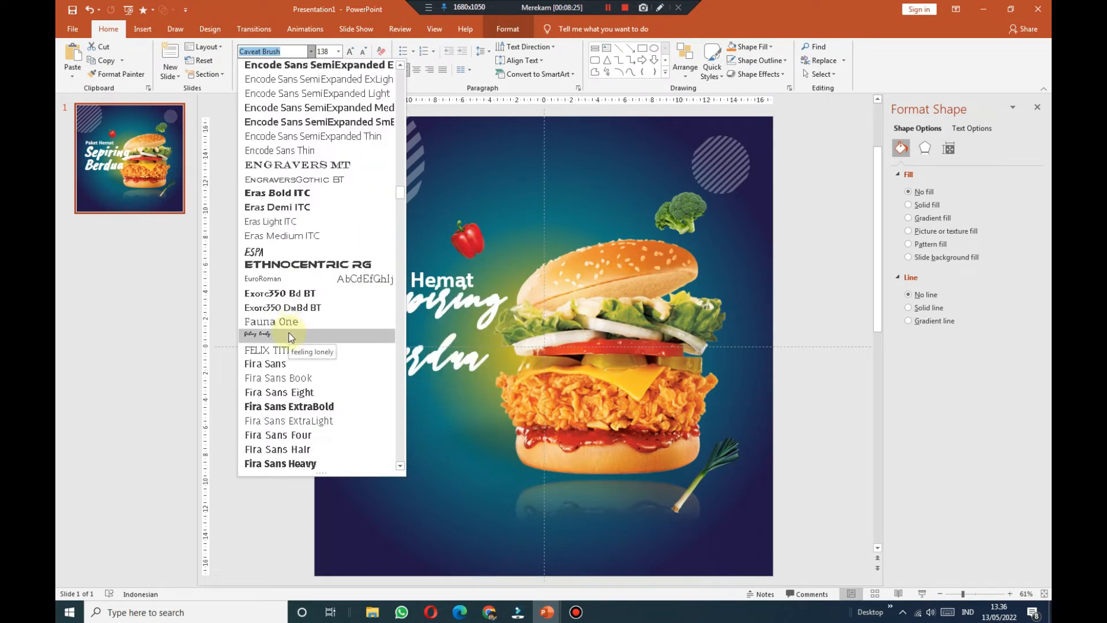
pyautogui.click(289, 336)
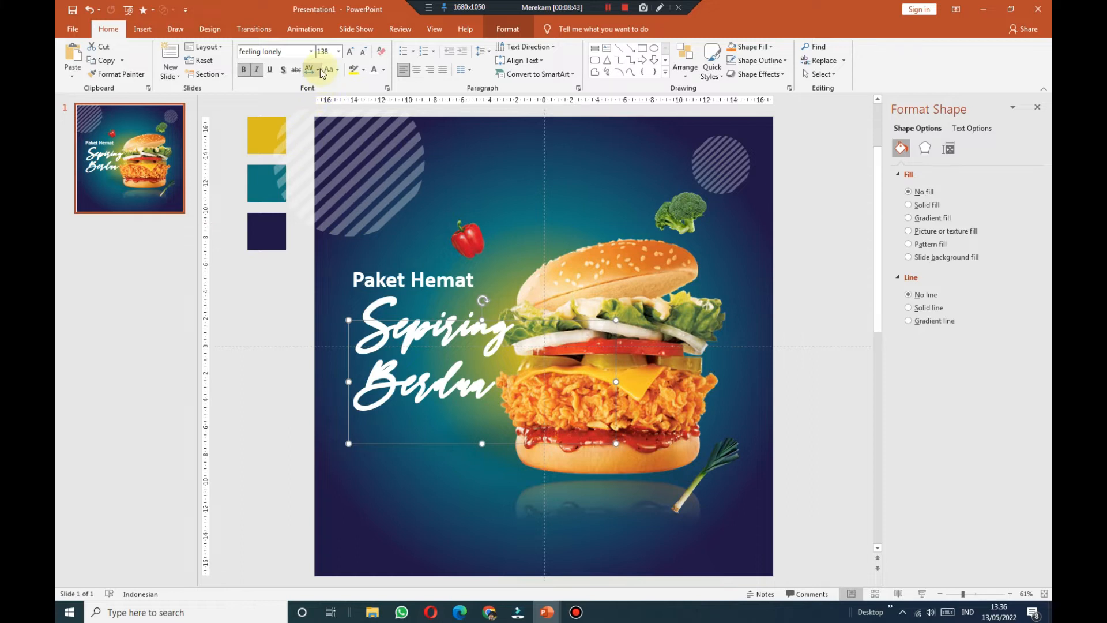
# Step: Change the title font to Aharoni at 96 pt and move it up-left
pyautogui.click(311, 51)
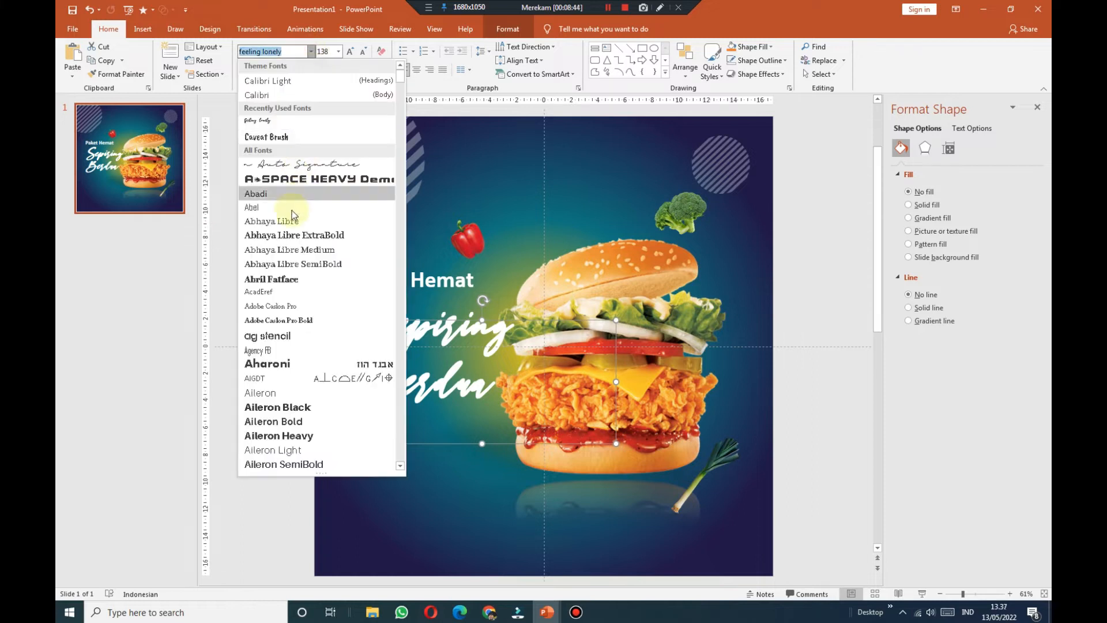
pyautogui.click(303, 366)
pyautogui.moveTo(430, 318); pyautogui.dragTo(420, 291)
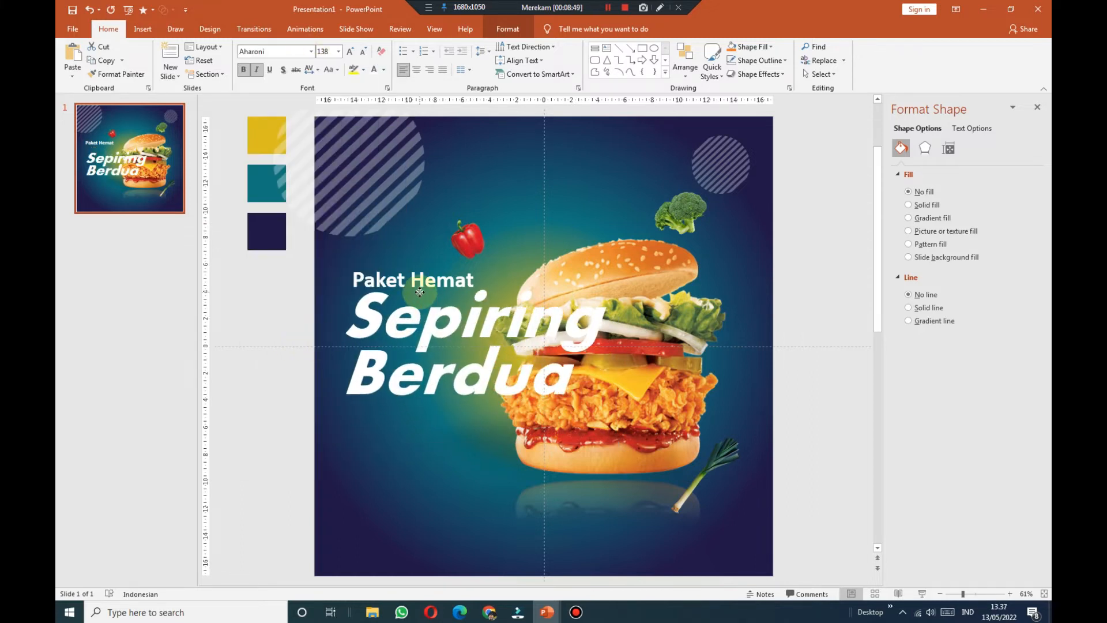
pyautogui.click(364, 51)
pyautogui.click(365, 52)
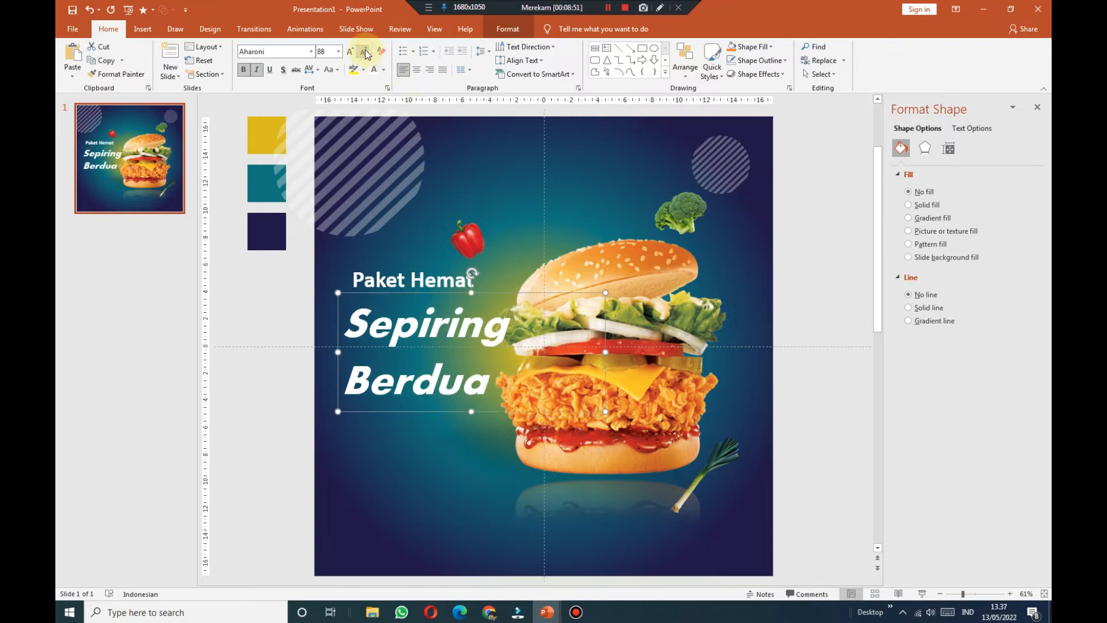
pyautogui.click(350, 51)
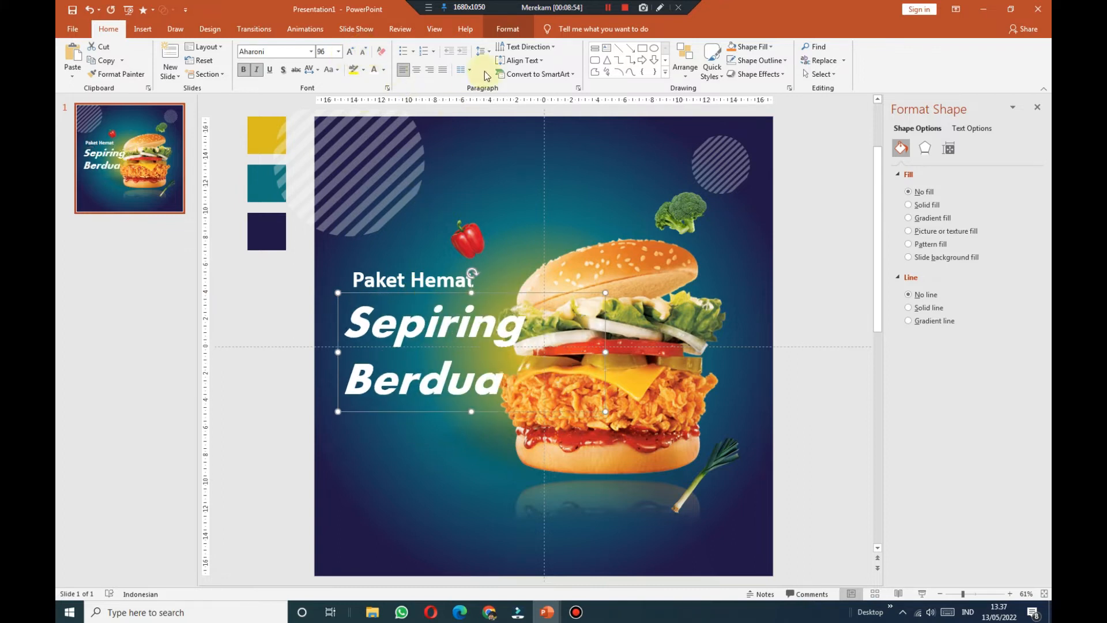
# Step: Tighten the title's exact line spacing to about 88 pt and nudge it right
pyautogui.click(483, 52)
pyautogui.click(509, 138)
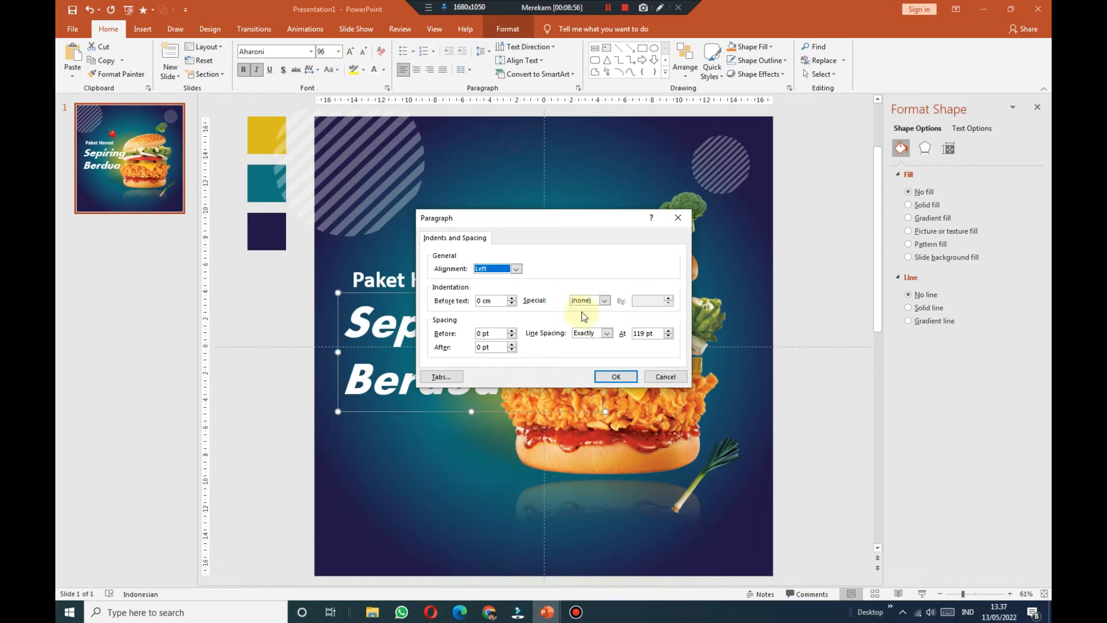
pyautogui.click(669, 337)
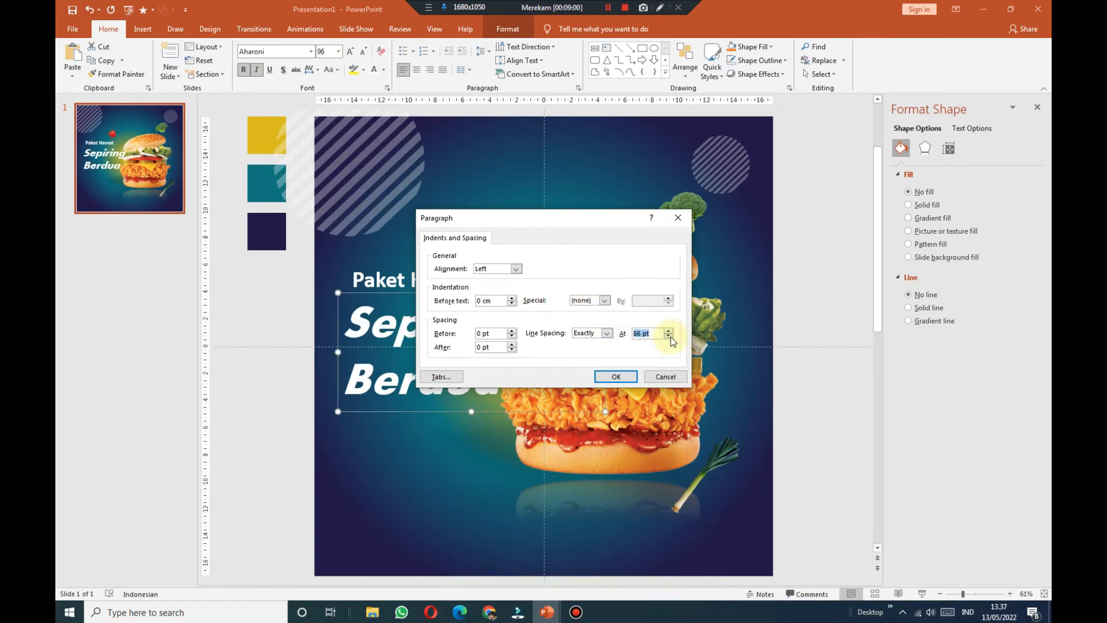
pyautogui.click(618, 376)
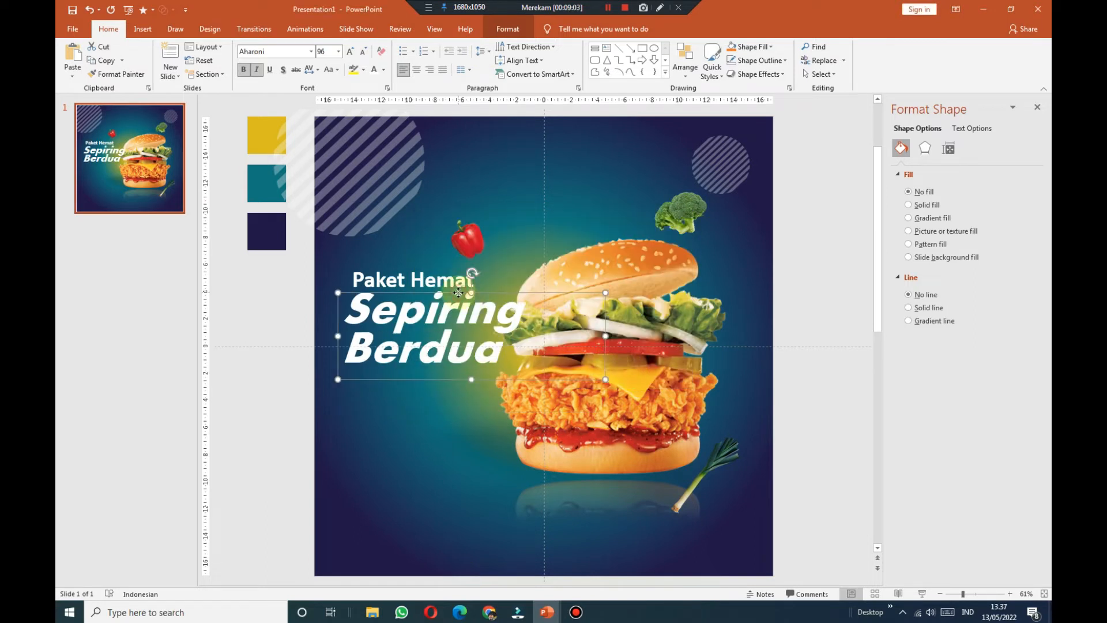
pyautogui.moveTo(458, 293); pyautogui.dragTo(465, 294)
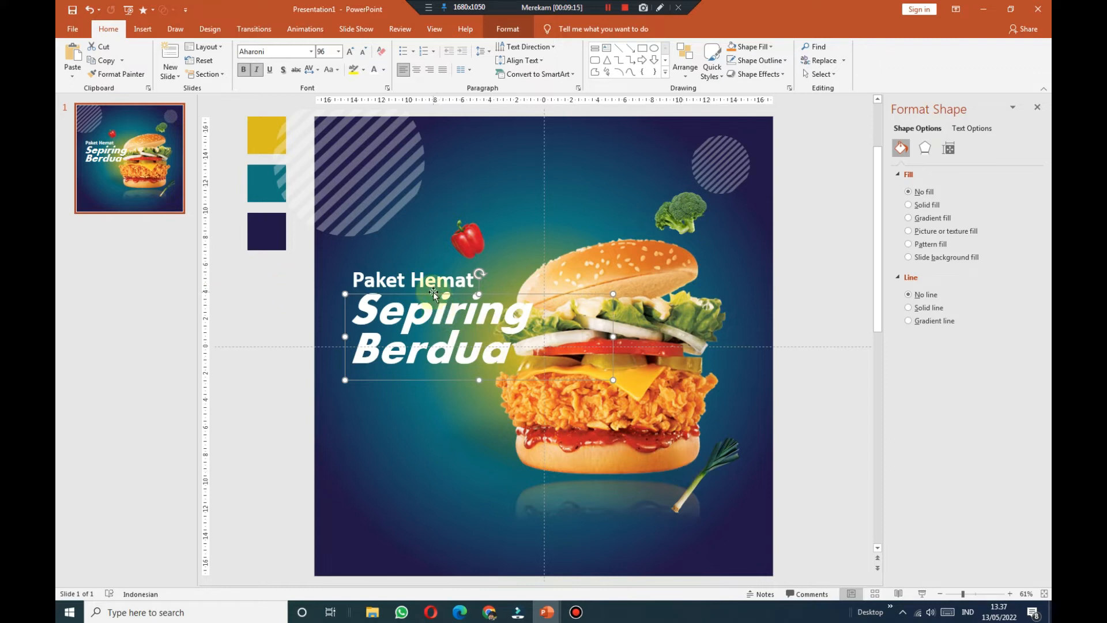
# Step: Give Sepiring Berdua an outer diagonal text shadow with 52% transparency, 101% size, 16 pt blur
pyautogui.click(972, 128)
pyautogui.click(925, 148)
pyautogui.click(932, 175)
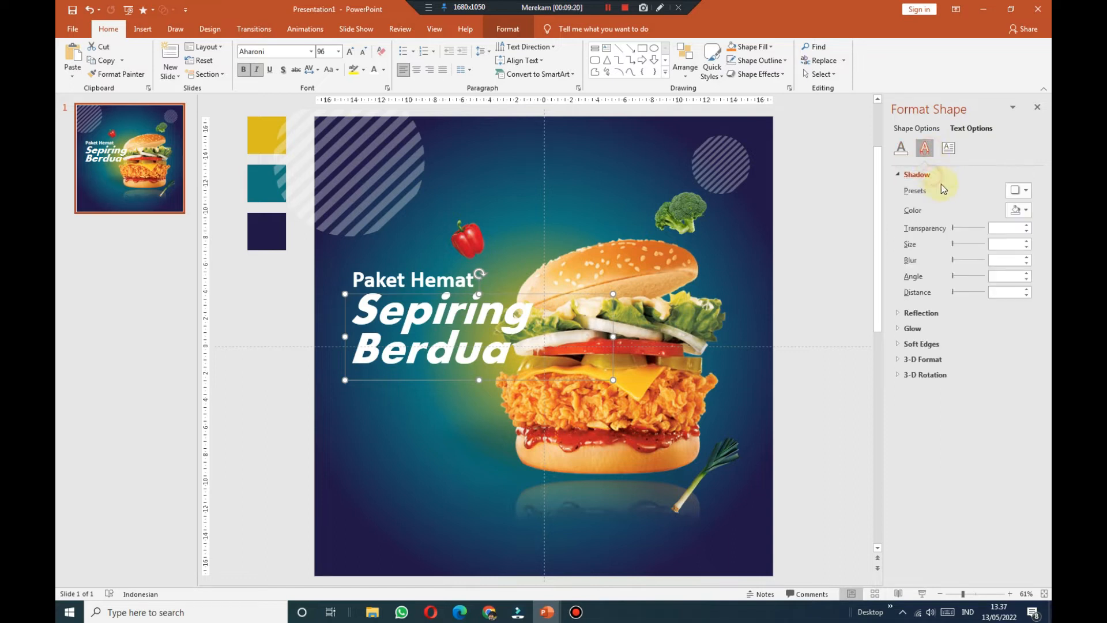
pyautogui.click(1019, 191)
pyautogui.click(964, 280)
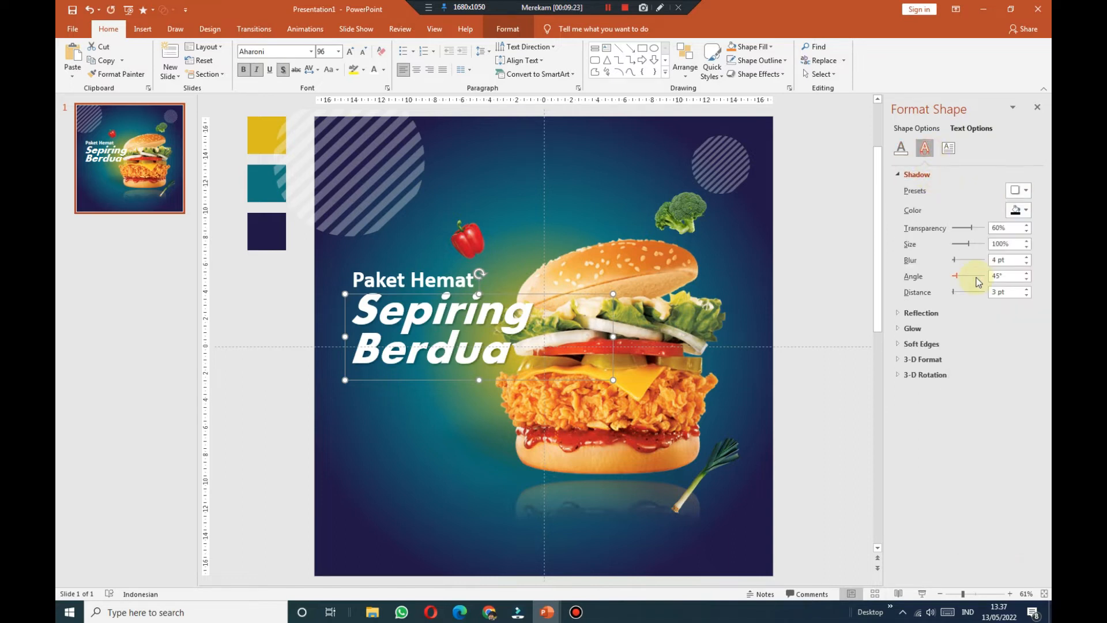
pyautogui.moveTo(974, 230); pyautogui.dragTo(970, 230)
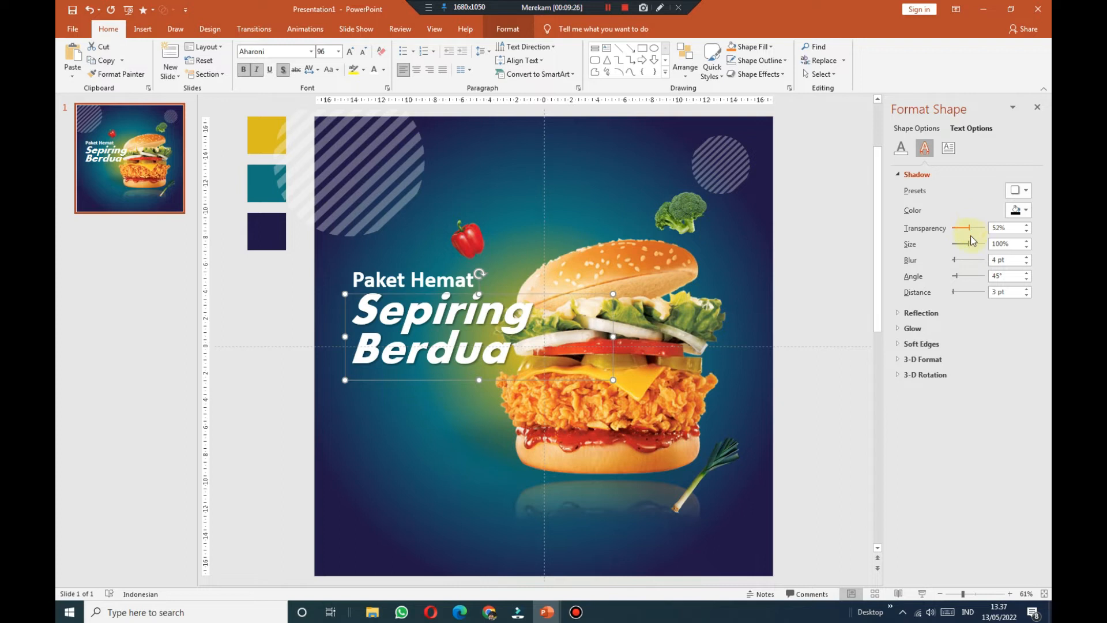
pyautogui.click(1027, 242)
pyautogui.moveTo(954, 260); pyautogui.dragTo(959, 260)
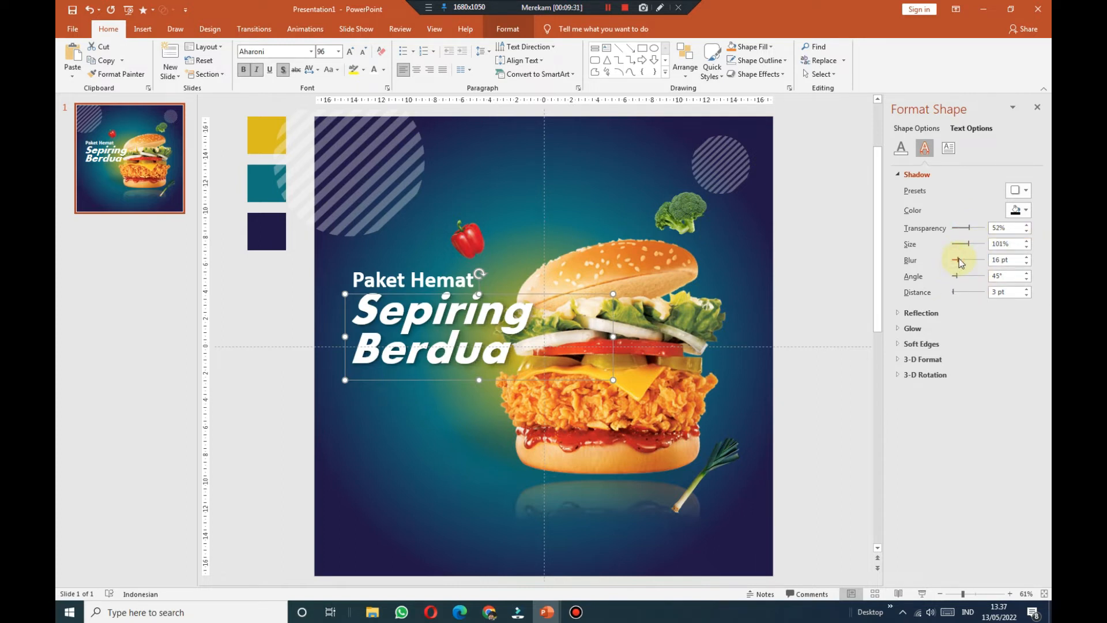
pyautogui.click(295, 295)
pyautogui.click(522, 259)
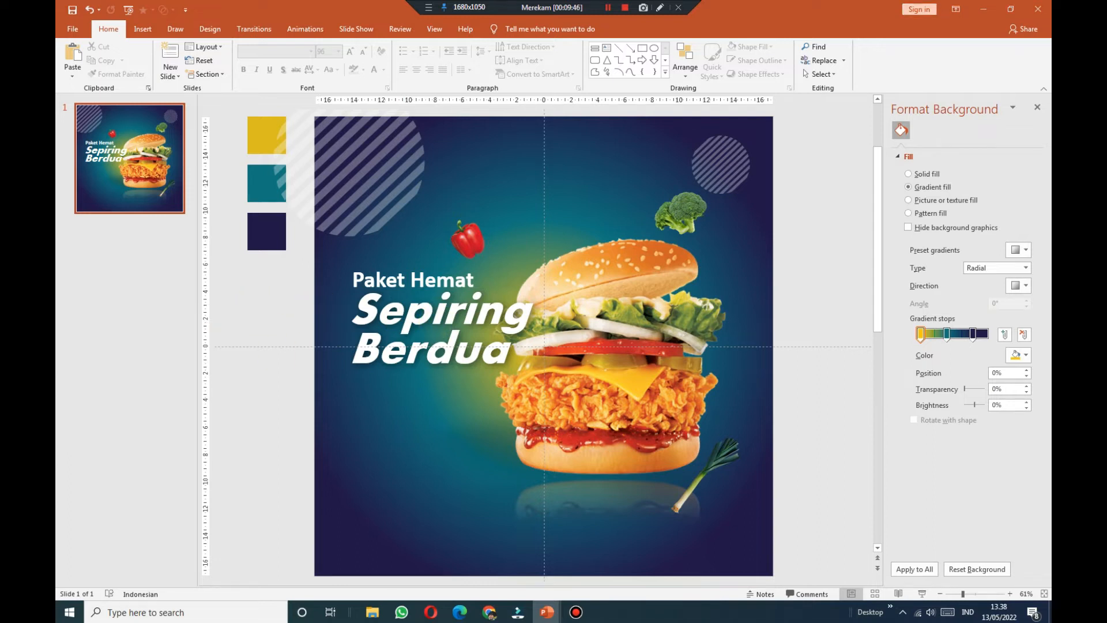
# Step: Paste the Lorem Ipsum paragraph below Sepiring Berdua and widen it to match the title
pyautogui.rightClick(276, 431)
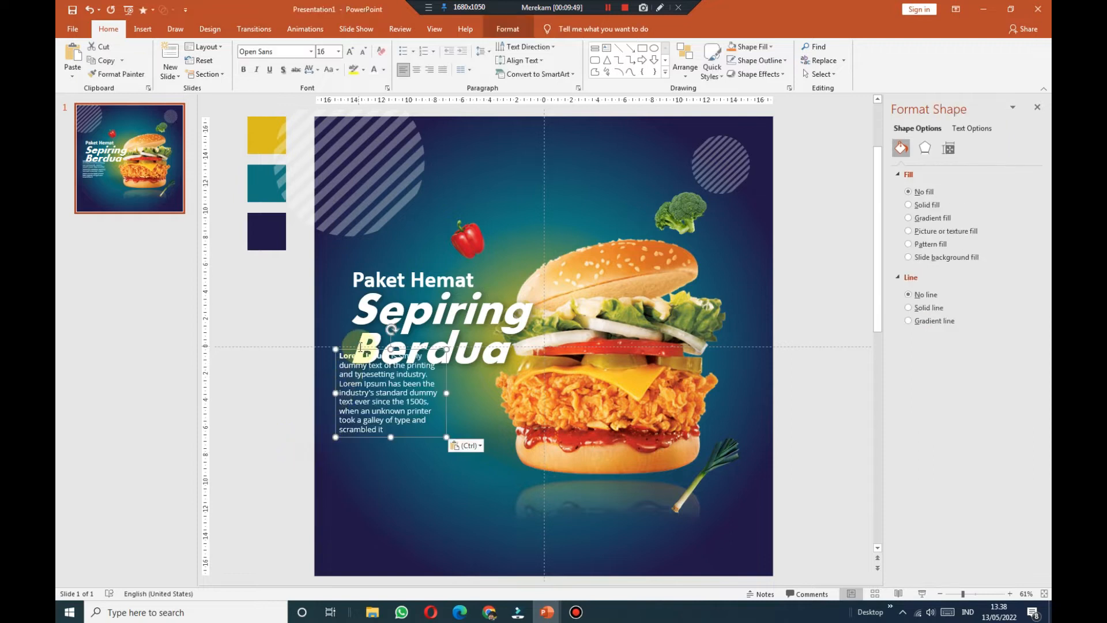
pyautogui.moveTo(357, 349); pyautogui.dragTo(372, 372)
pyautogui.moveTo(459, 415); pyautogui.dragTo(495, 413)
pyautogui.click(380, 445)
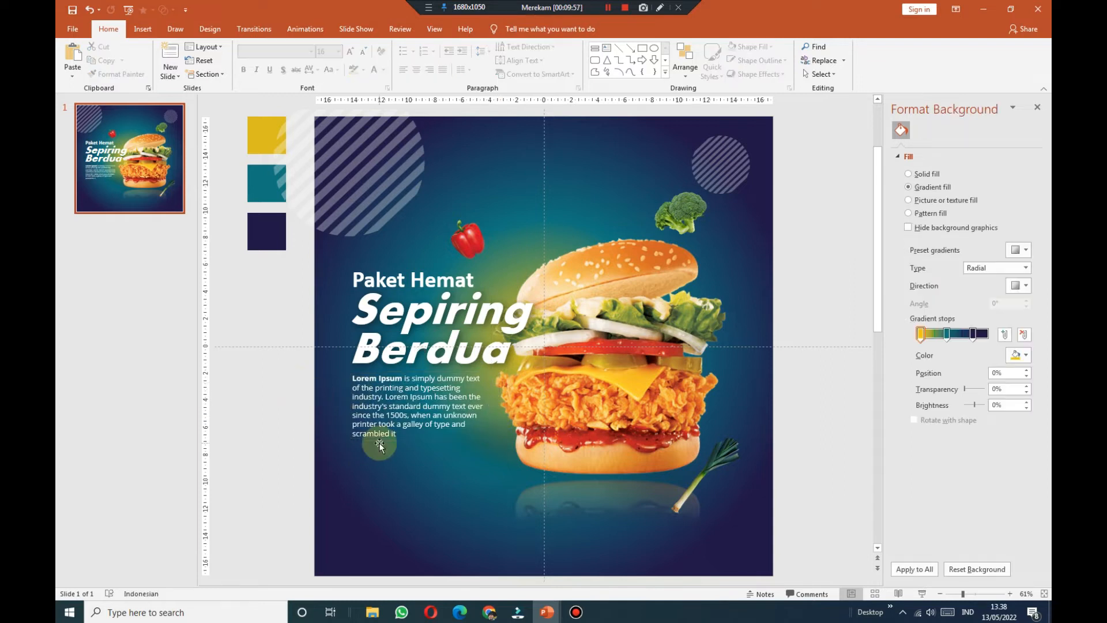
pyautogui.click(439, 425)
pyautogui.click(299, 430)
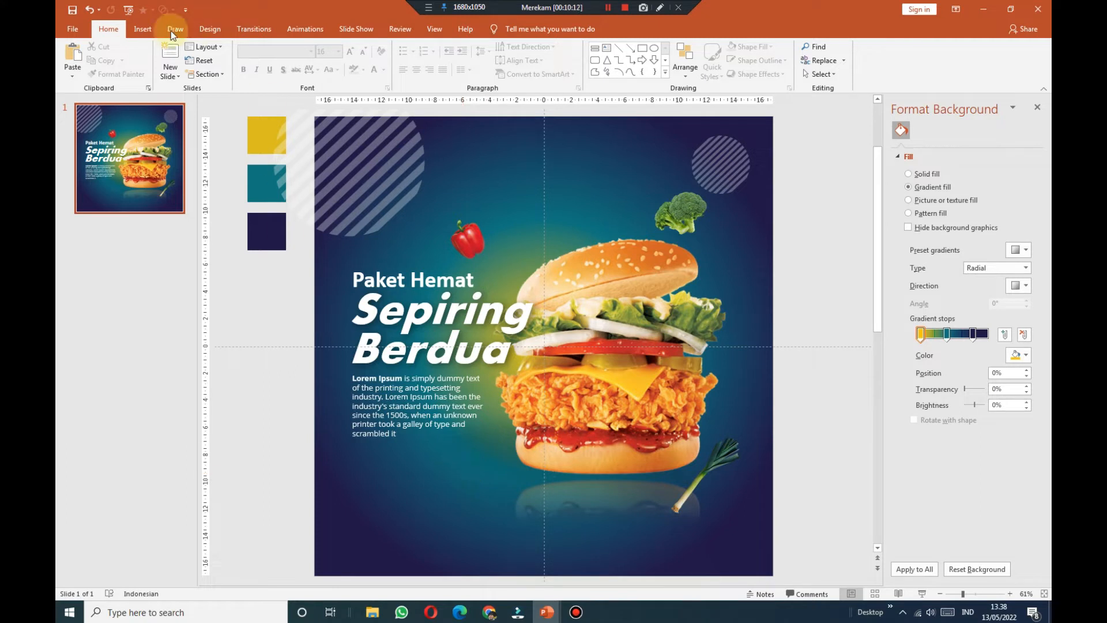
# Step: Draw an orange parallelogram with no outline below the paragraph
pyautogui.click(142, 28)
pyautogui.click(244, 60)
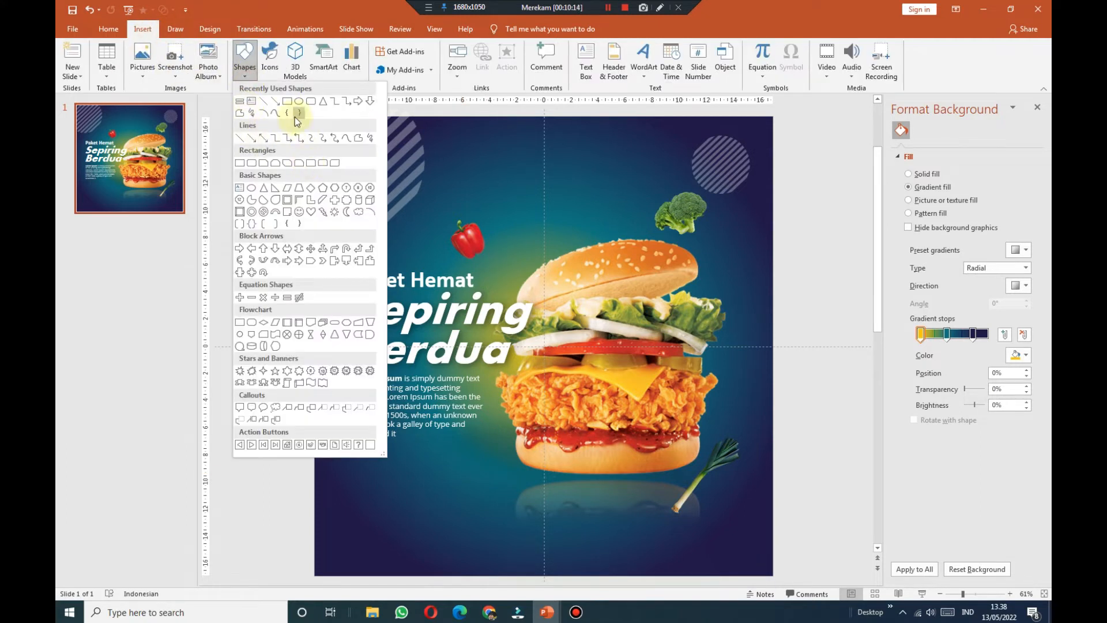
pyautogui.click(299, 189)
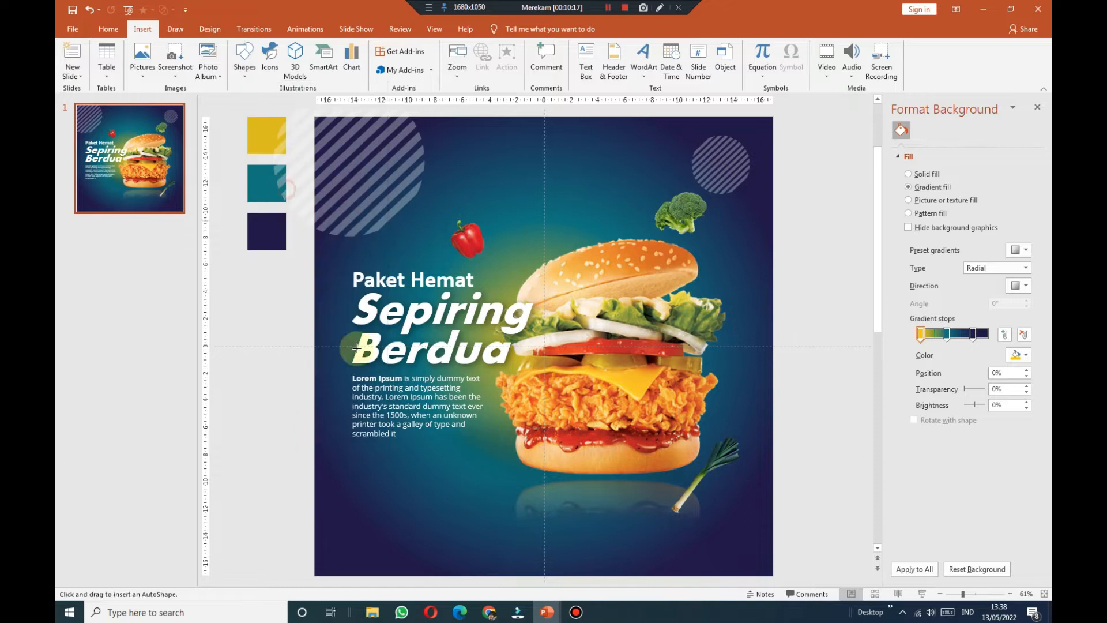
pyautogui.moveTo(361, 454); pyautogui.dragTo(458, 482)
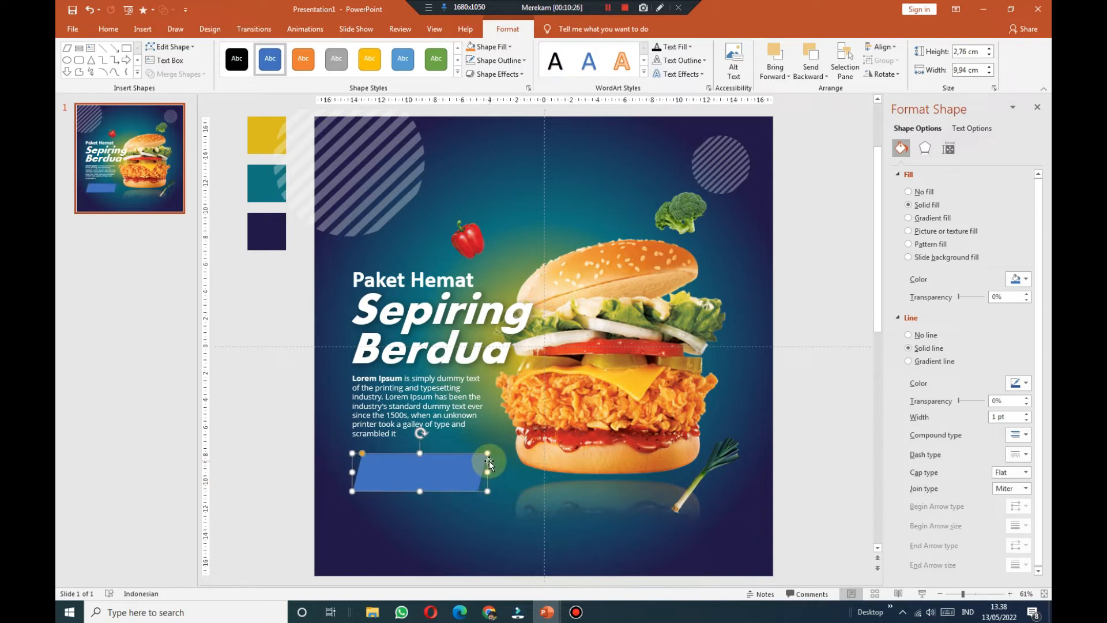
pyautogui.click(303, 58)
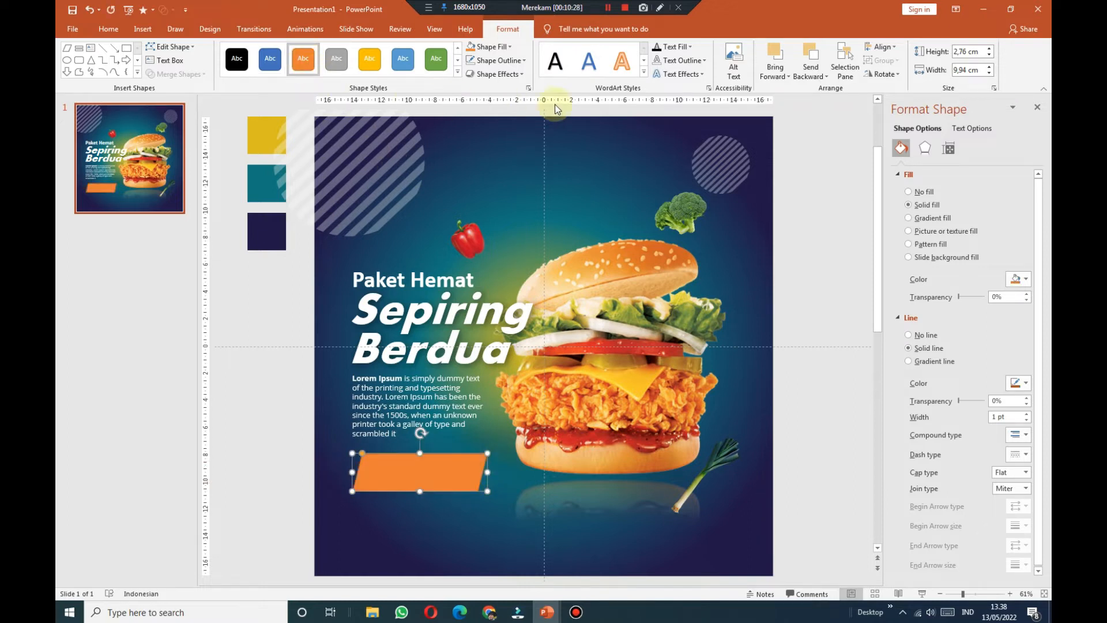
pyautogui.click(508, 60)
pyautogui.click(490, 178)
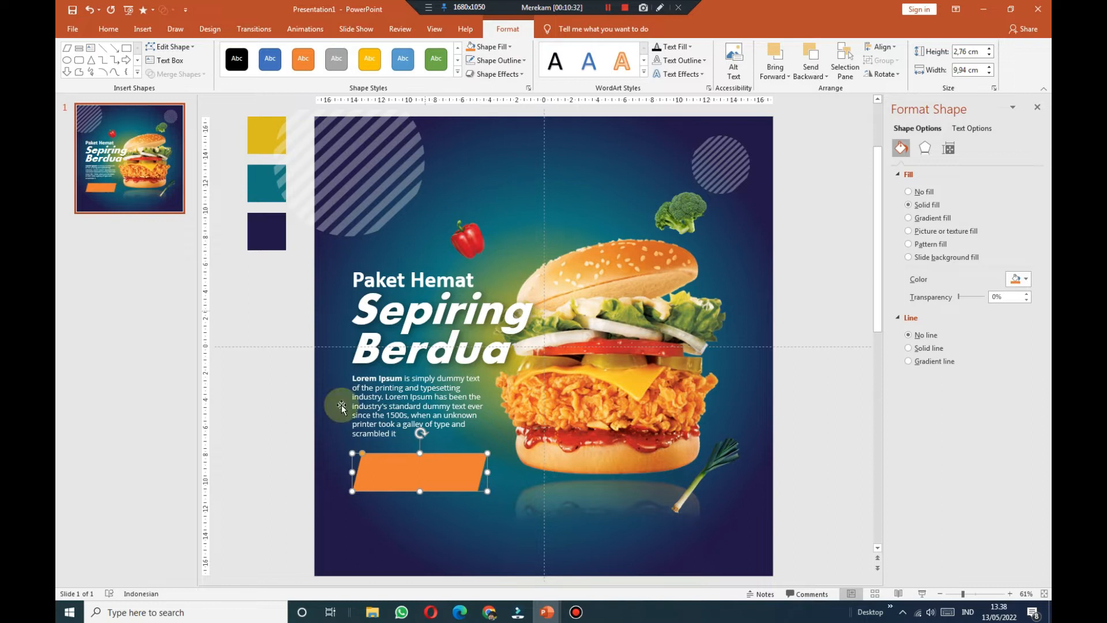
pyautogui.click(303, 219)
# Step: Draw a text box over the orange parallelogram
pyautogui.click(143, 29)
pyautogui.click(586, 58)
pyautogui.moveTo(367, 454); pyautogui.dragTo(475, 489)
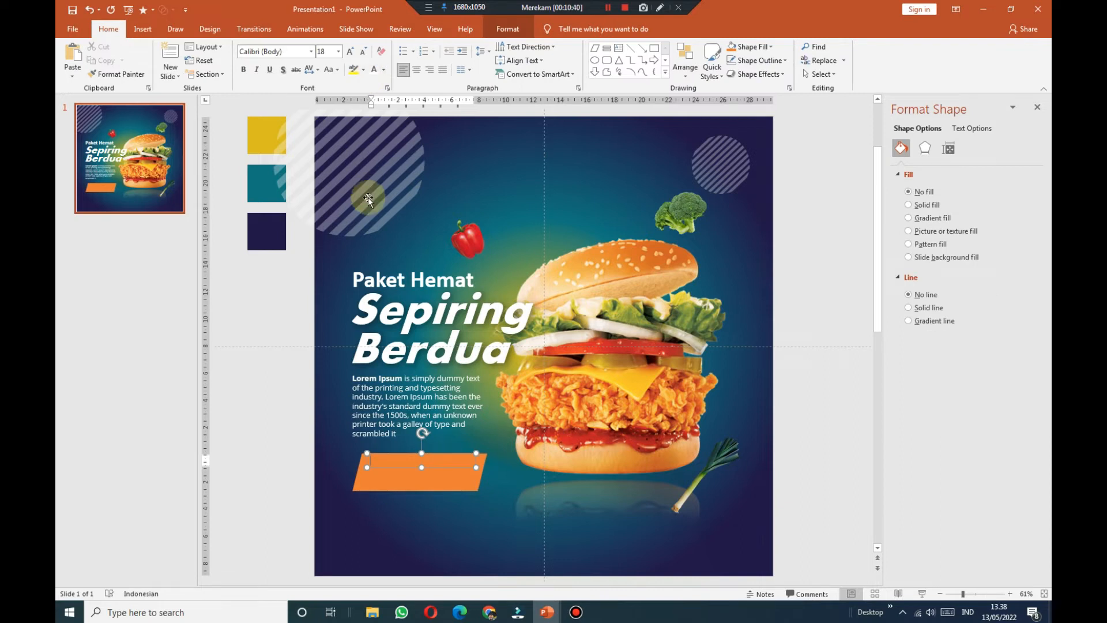
# Step: Enter 'Rp 19.000/pax' in bold 36 pt and widen the box to fit one line
pyautogui.write('Rp 19.000/pax')
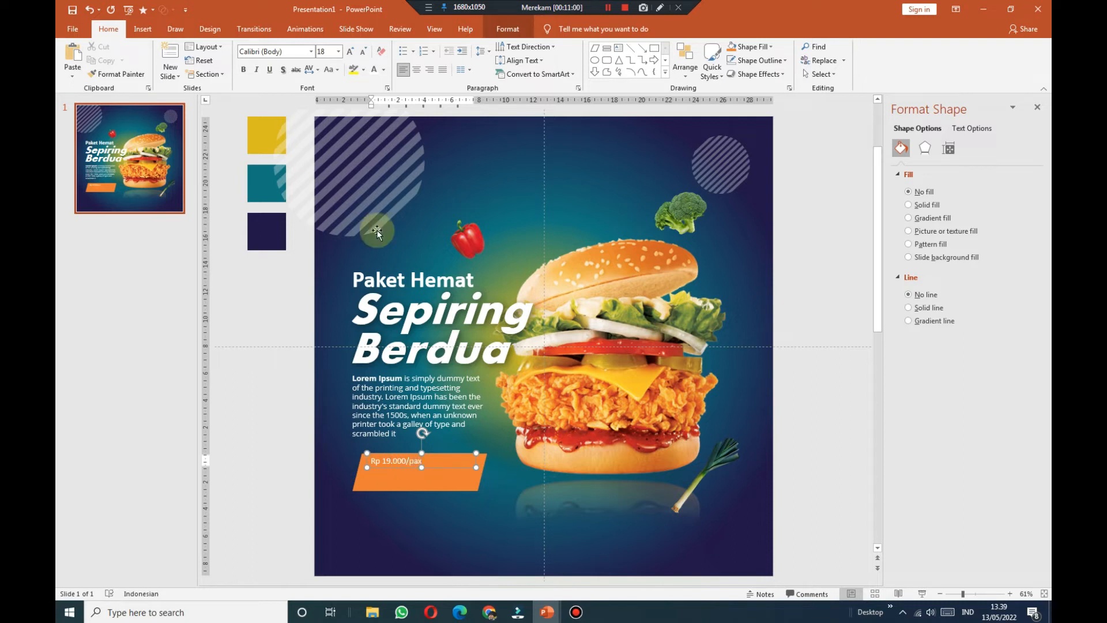
pyautogui.click(462, 470)
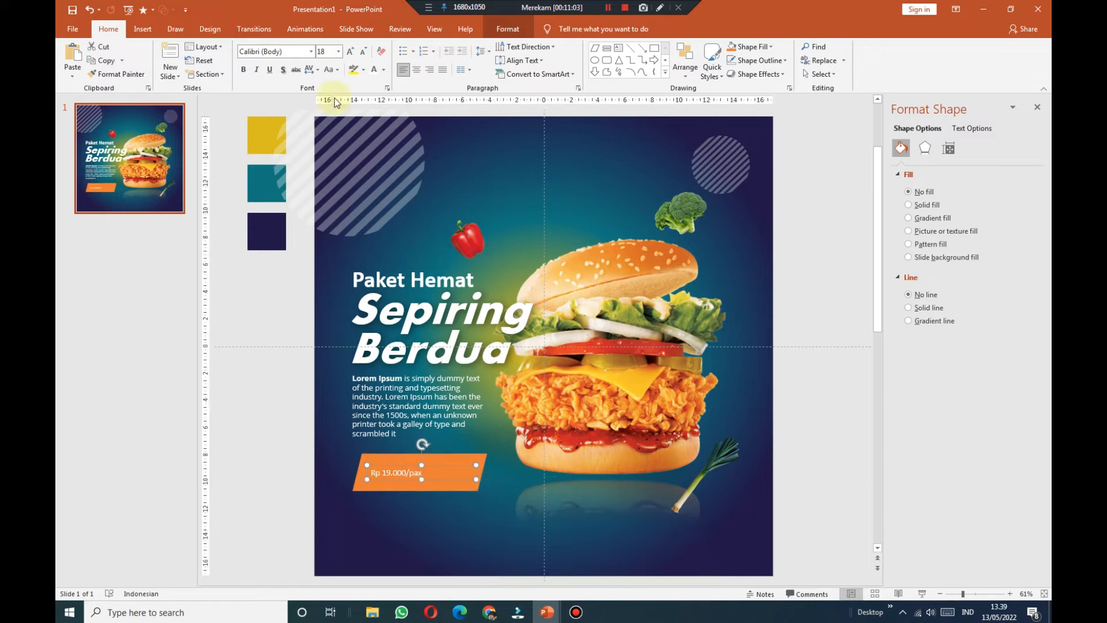
pyautogui.click(351, 52)
pyautogui.click(351, 52)
pyautogui.click(351, 52)
pyautogui.click(351, 52)
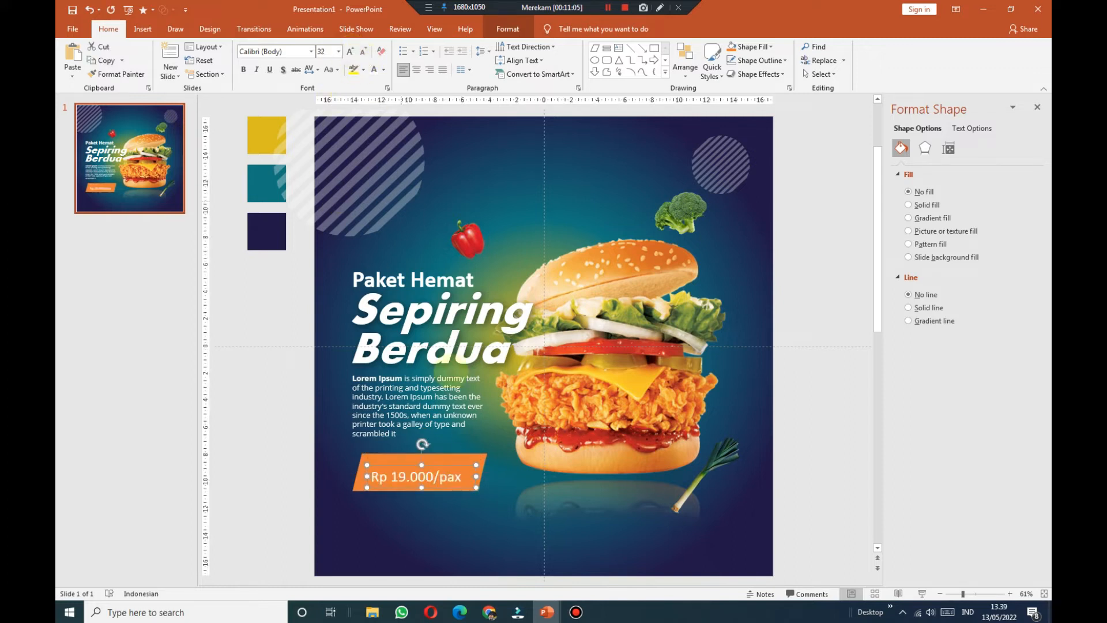
pyautogui.click(441, 461)
pyautogui.click(243, 69)
pyautogui.click(352, 52)
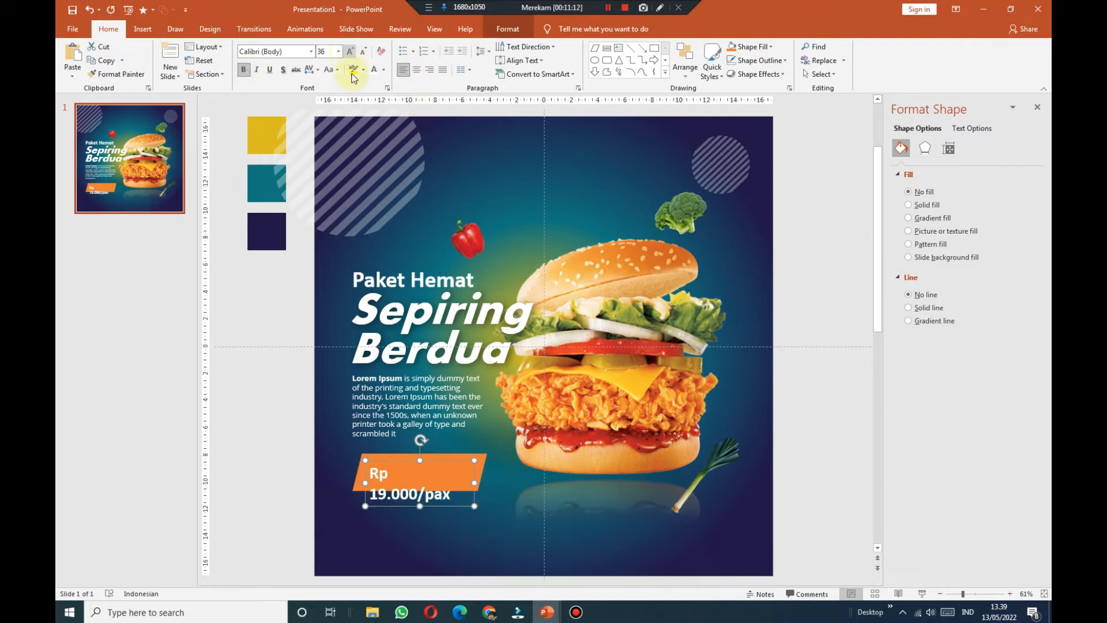
pyautogui.moveTo(476, 482); pyautogui.dragTo(462, 460)
pyautogui.click(276, 438)
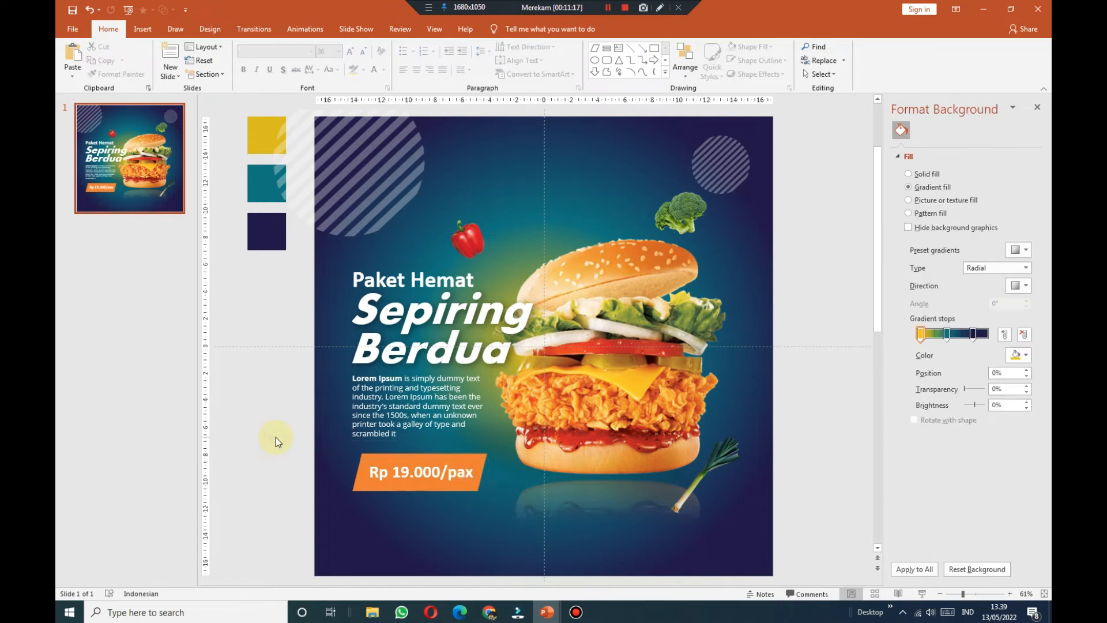
# Step: Give the price text box an Outer shadow preset with the blur softened to 19 pt
pyautogui.click(437, 460)
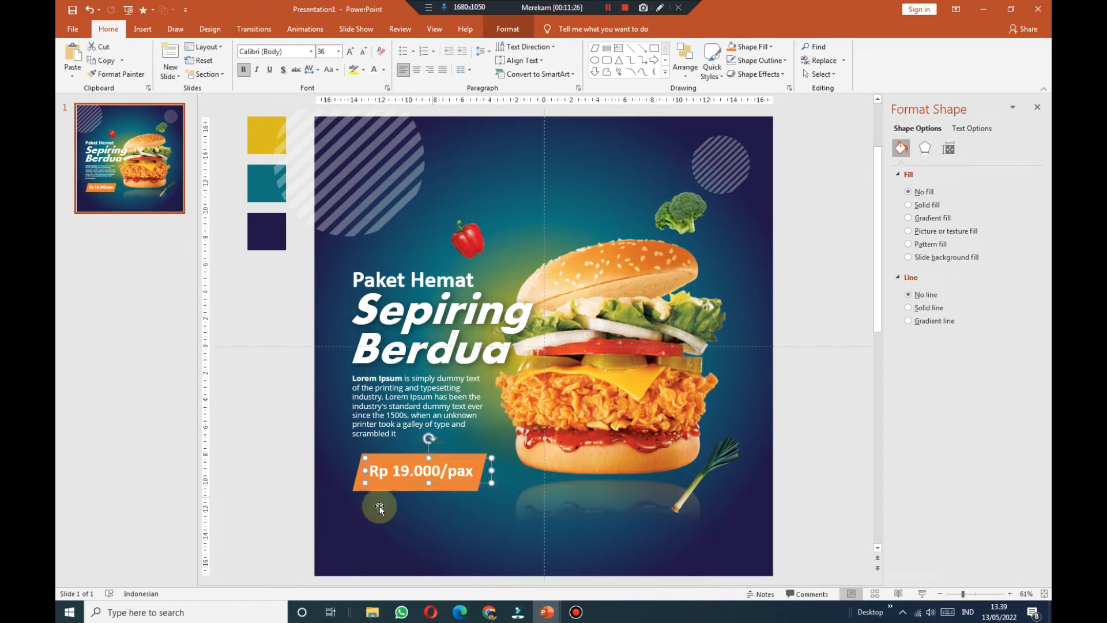
pyautogui.click(299, 507)
pyautogui.click(365, 502)
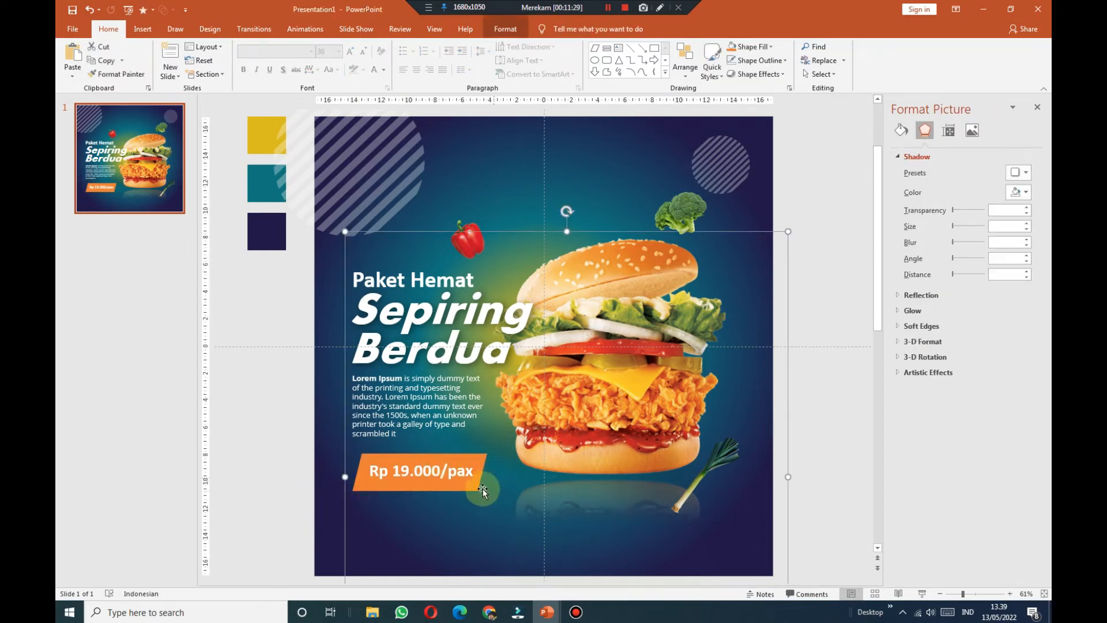
pyautogui.click(477, 488)
pyautogui.click(934, 174)
pyautogui.click(974, 174)
pyautogui.click(1022, 190)
pyautogui.click(963, 275)
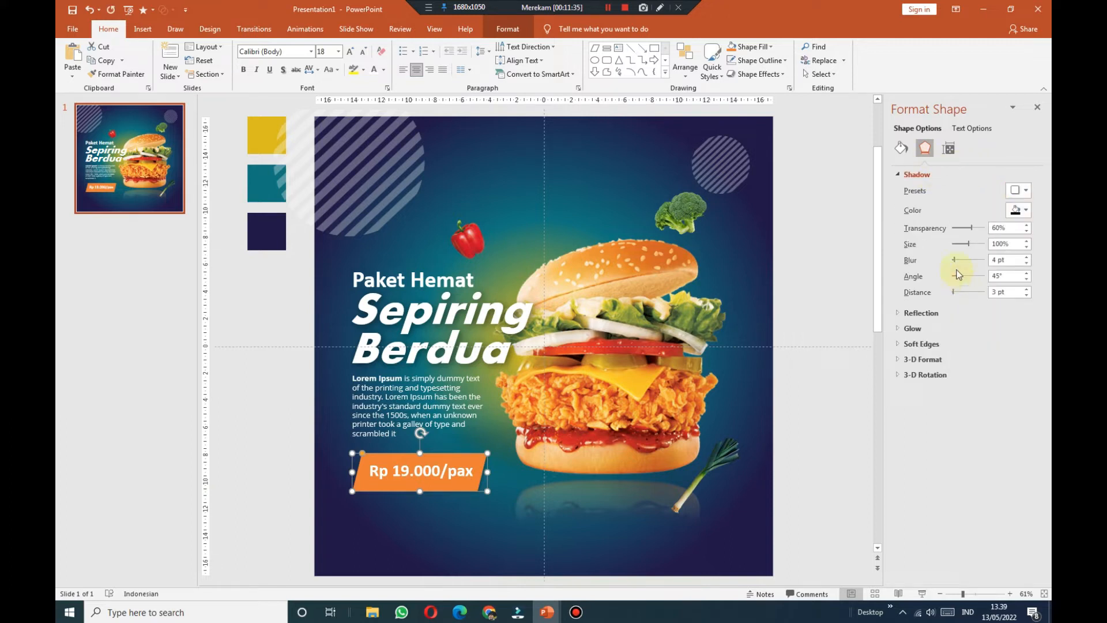
pyautogui.click(1027, 241)
pyautogui.moveTo(954, 261); pyautogui.dragTo(960, 261)
pyautogui.click(285, 371)
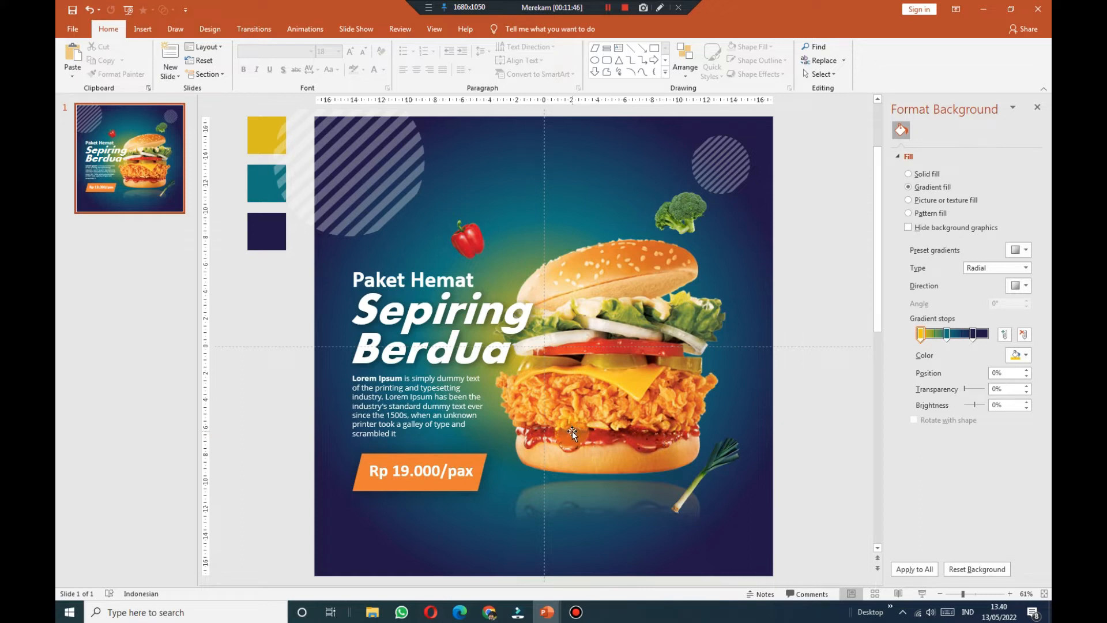
# Step: Group the orange price shape and its text into one object
pyautogui.moveTo(262, 513); pyautogui.dragTo(497, 454)
pyautogui.rightClick(455, 455)
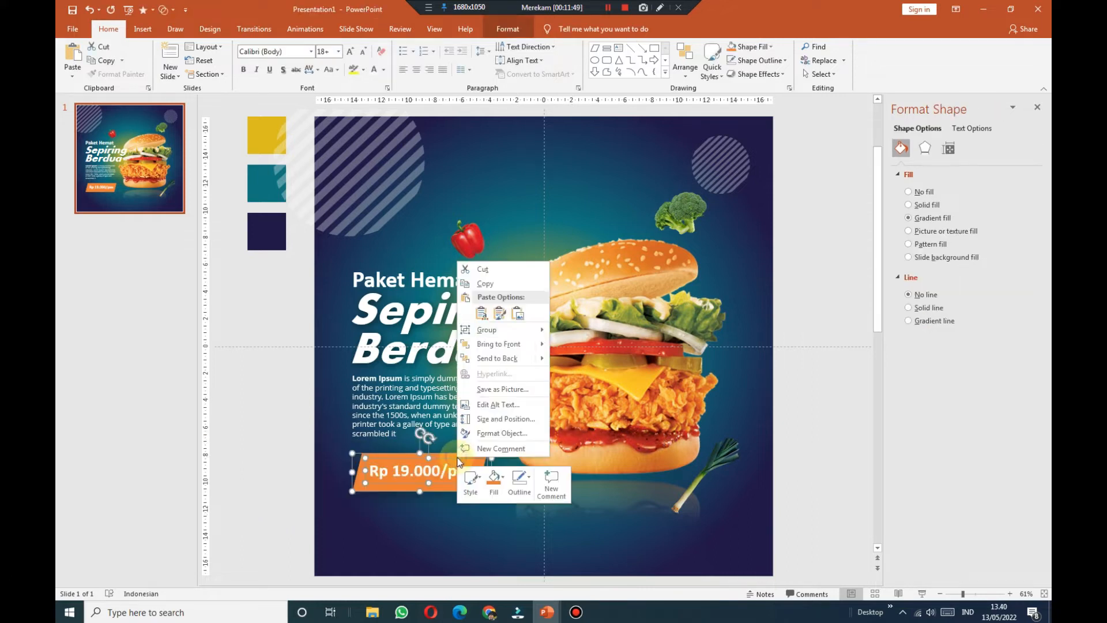
pyautogui.moveTo(537, 334)
pyautogui.click(571, 330)
# Step: Undo the accidental burger move and nudge the price group up slightly
pyautogui.moveTo(386, 451); pyautogui.dragTo(385, 446)
pyautogui.click(88, 10)
pyautogui.click(262, 518)
pyautogui.moveTo(277, 529); pyautogui.dragTo(531, 426)
pyautogui.press('Up')
pyautogui.press('Up')
pyautogui.press('Up')
pyautogui.press('Up')
pyautogui.press('Up')
pyautogui.click(295, 458)
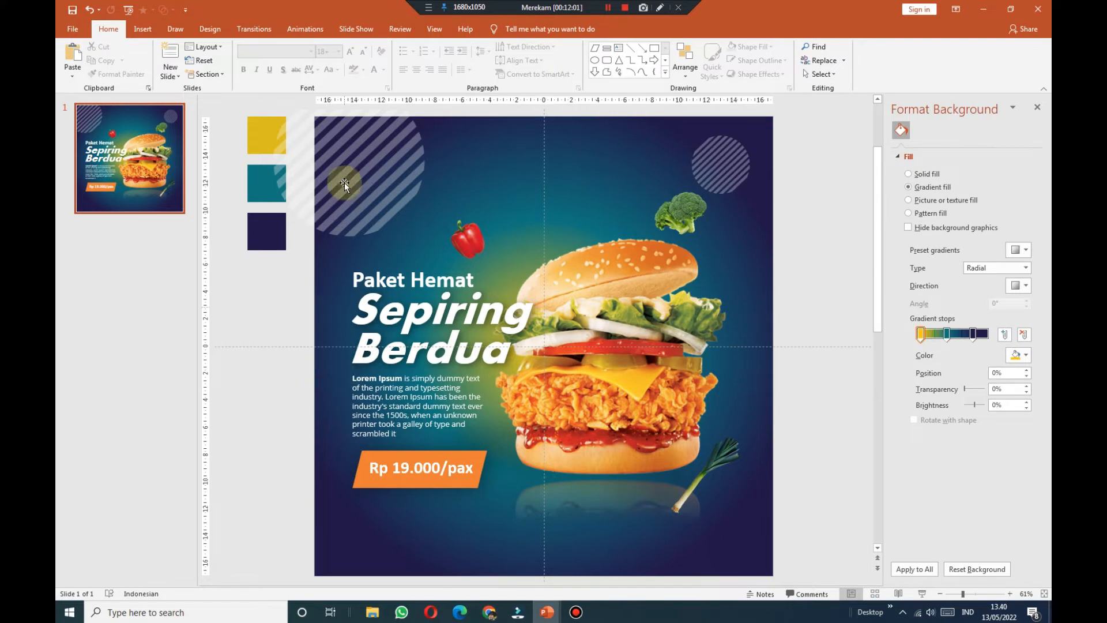
pyautogui.click(143, 29)
# Step: Draw a text box below the price tag and type the Delivery Order line with the phone number
pyautogui.click(586, 60)
pyautogui.moveTo(462, 517); pyautogui.dragTo(655, 559)
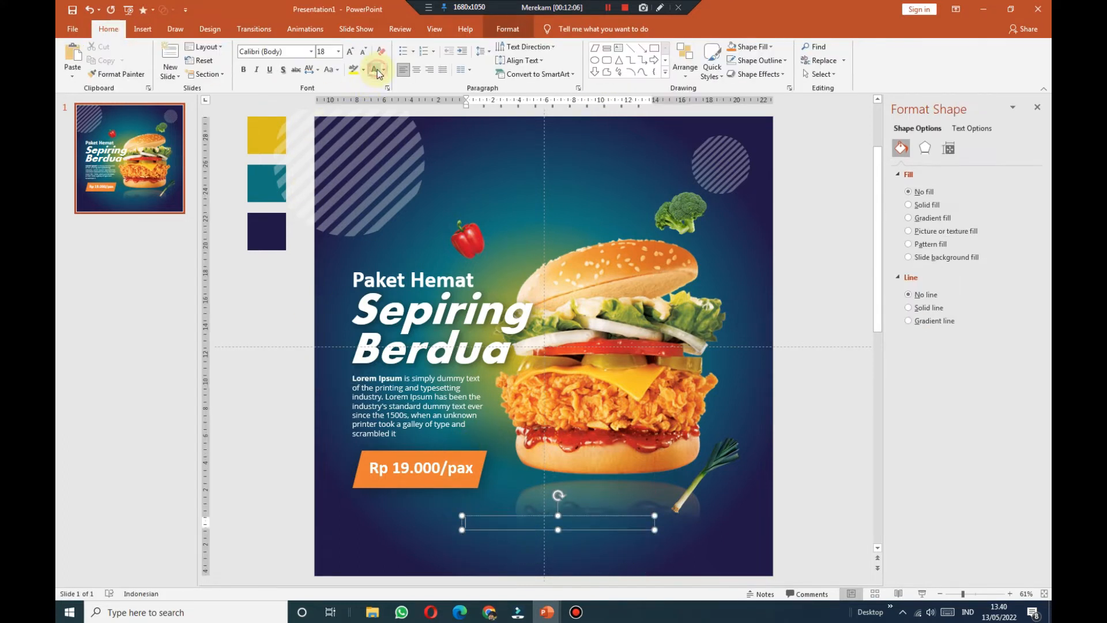
pyautogui.press('Escape')
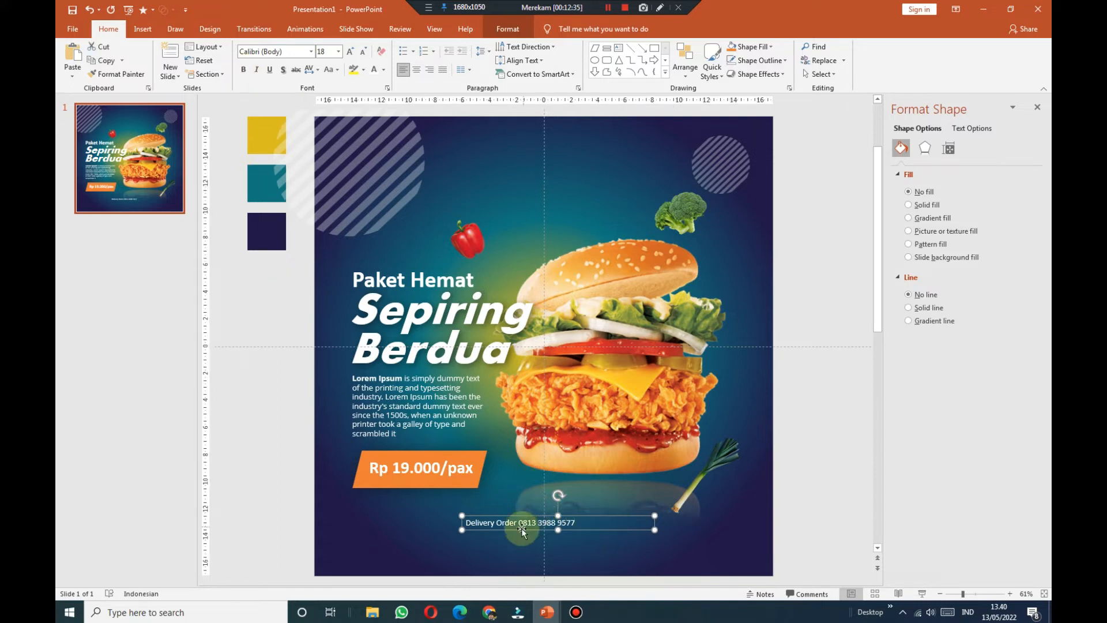
# Step: Bold the phone number, enlarge the delivery text to 24 pt, and move it to bottom centre
pyautogui.moveTo(519, 523); pyautogui.dragTo(602, 522)
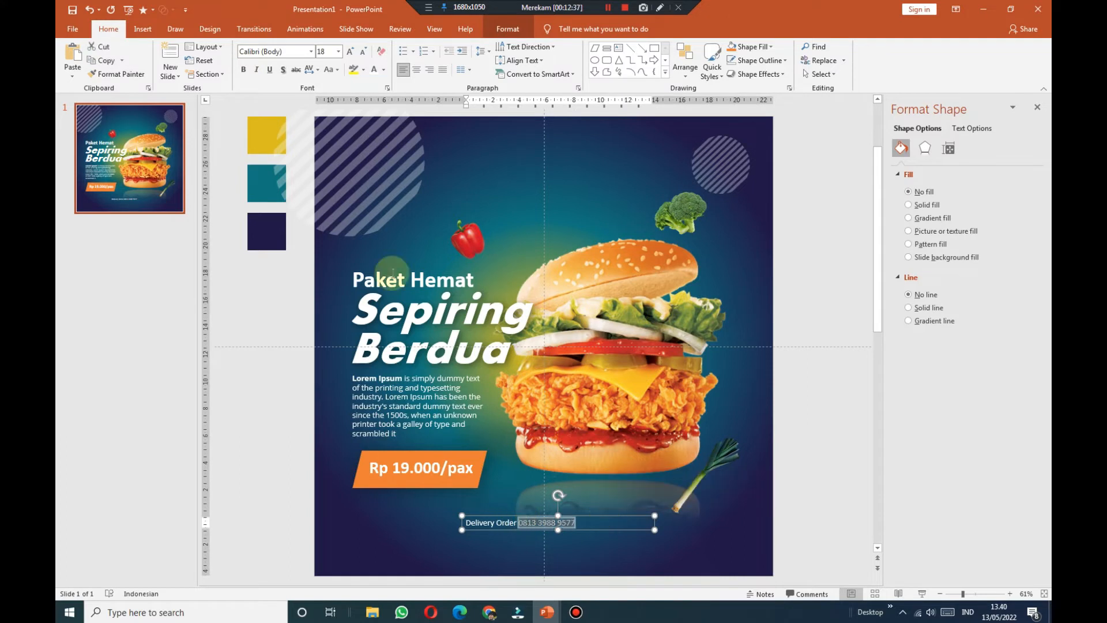
pyautogui.click(244, 70)
pyautogui.click(350, 51)
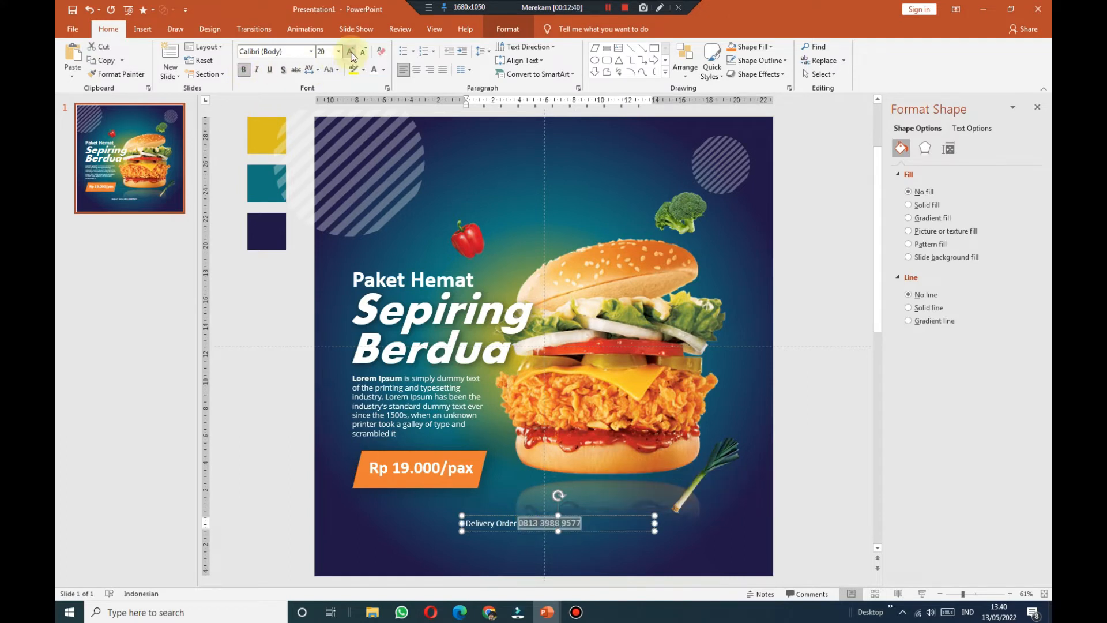
pyautogui.click(609, 518)
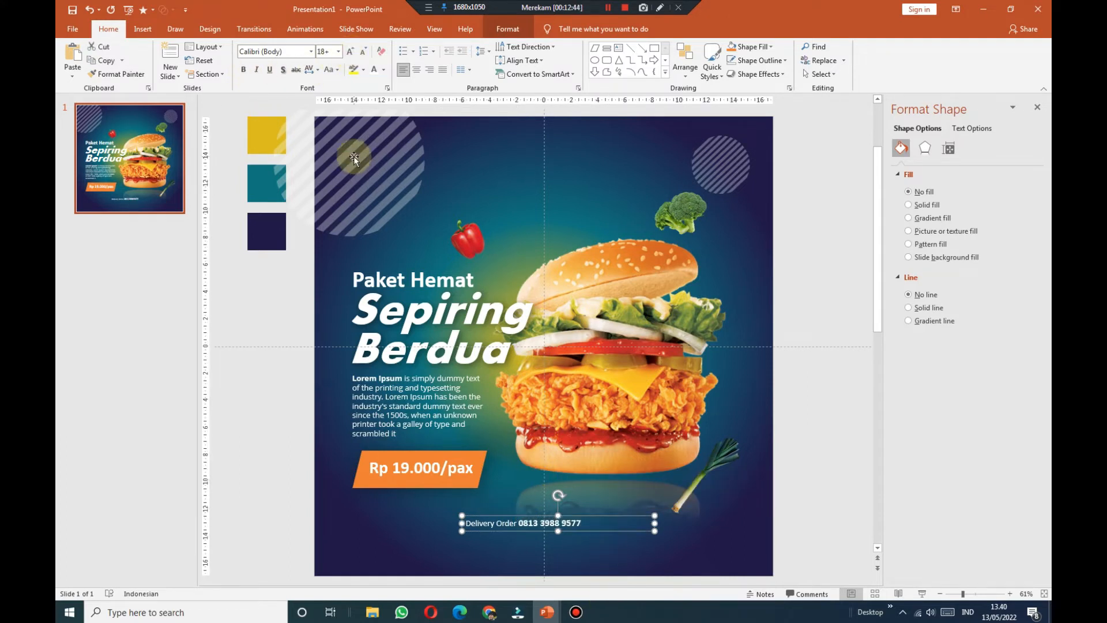
pyautogui.click(350, 51)
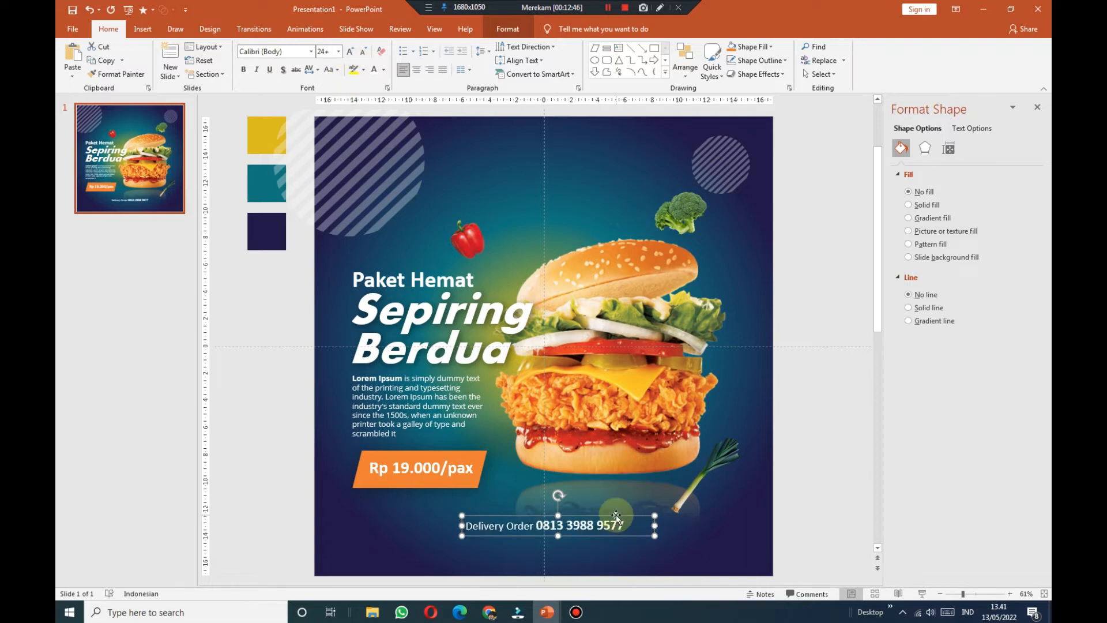
pyautogui.moveTo(621, 516); pyautogui.dragTo(626, 530)
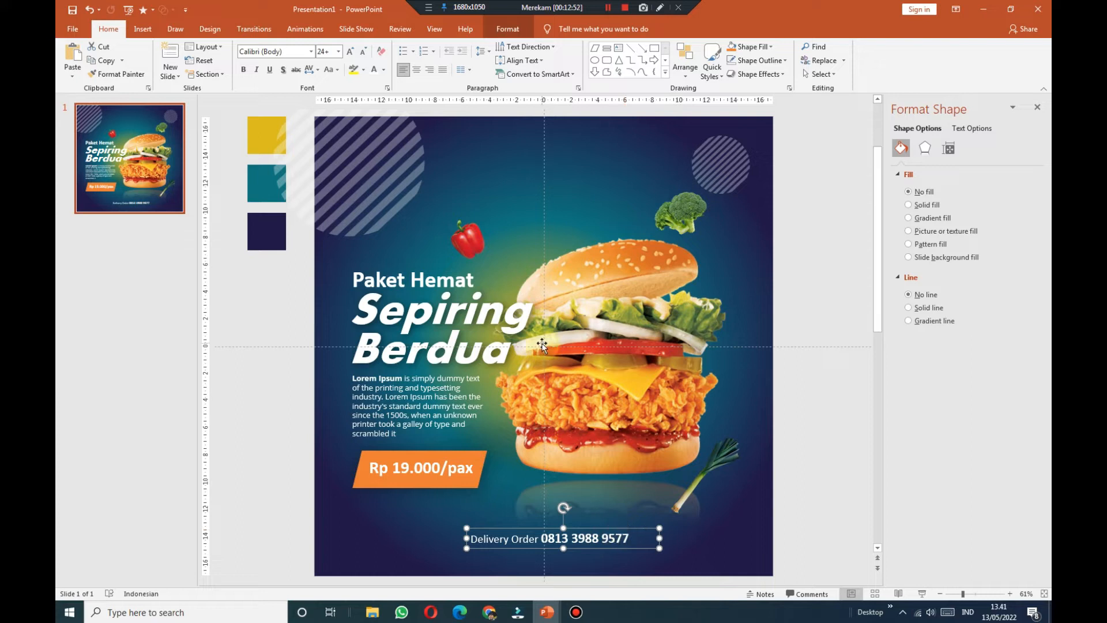
pyautogui.click(310, 489)
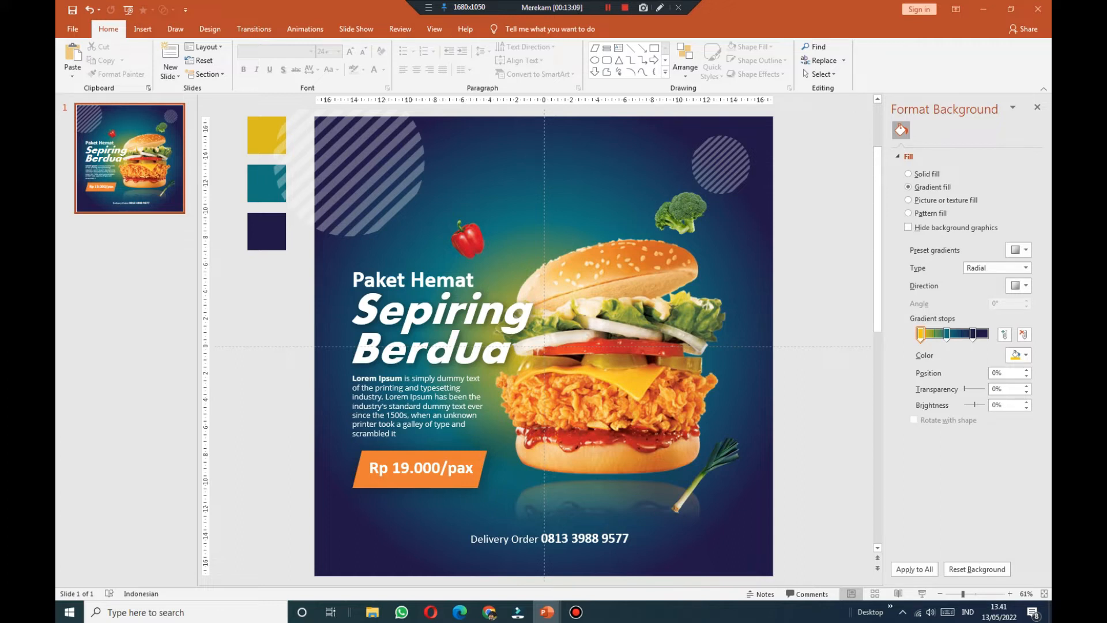
# Step: Paste the phone icon and place it just left of the Delivery Order line
pyautogui.rightClick(430, 548)
pyautogui.click(455, 363)
pyautogui.moveTo(444, 502); pyautogui.dragTo(459, 540)
pyautogui.click(279, 511)
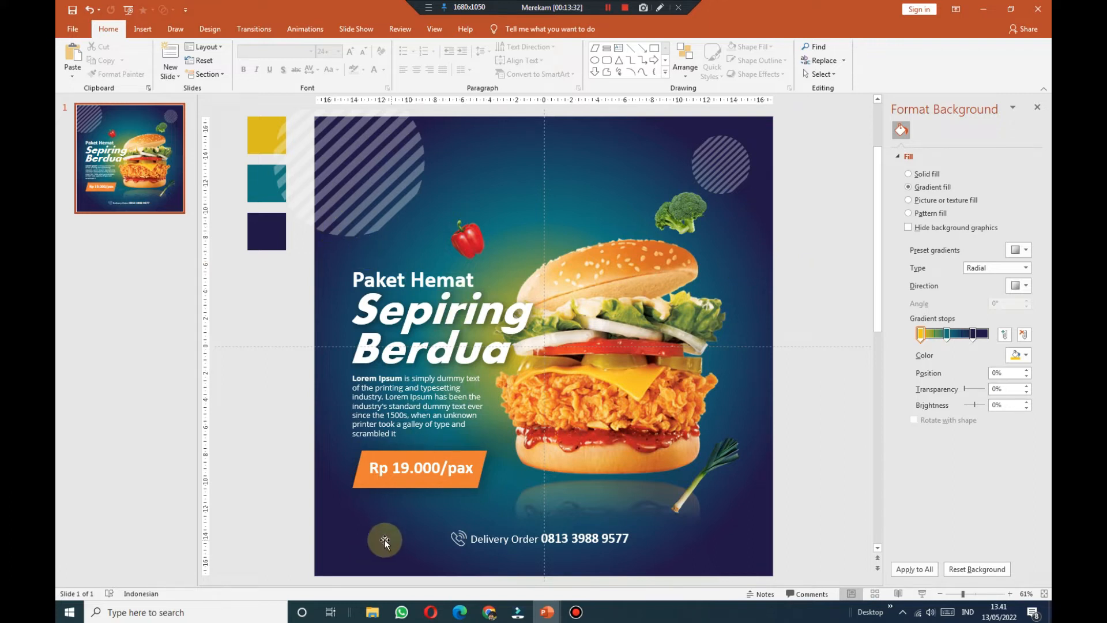
pyautogui.click(144, 33)
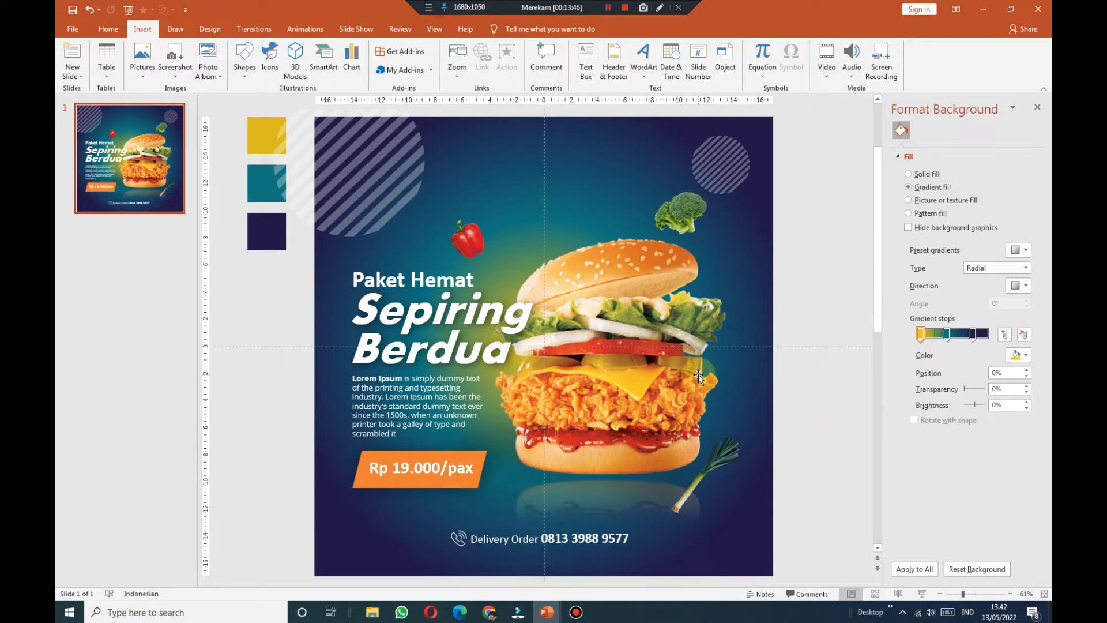
# Step: Close the Format Background pane, widen the slide area, and select the burger picture for animation
pyautogui.click(1038, 108)
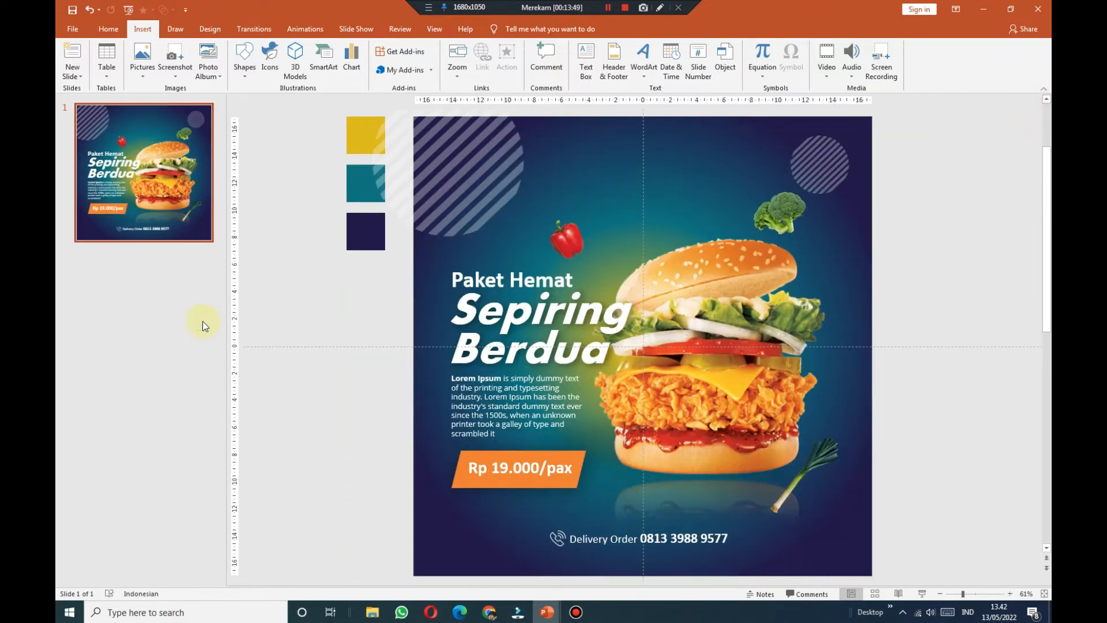
pyautogui.moveTo(225, 299); pyautogui.dragTo(190, 298)
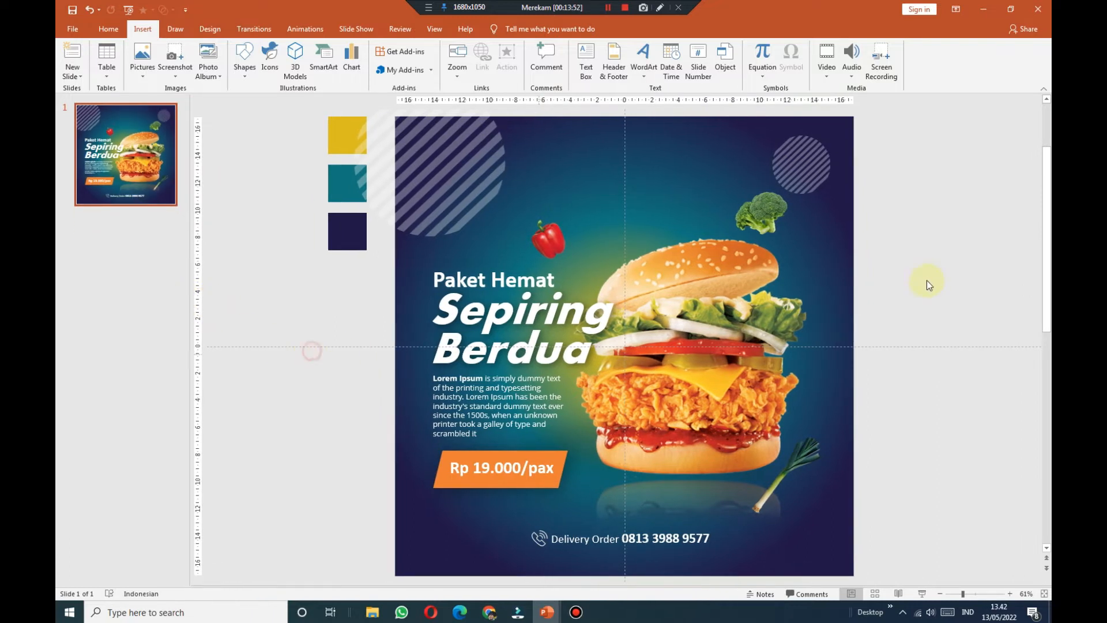
pyautogui.click(819, 167)
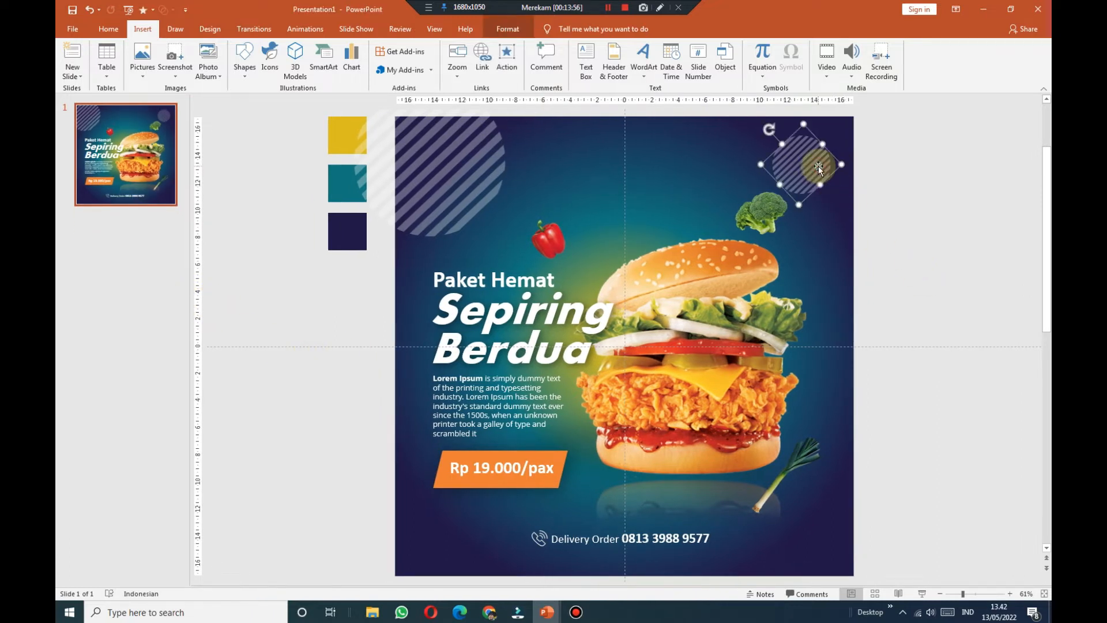
pyautogui.click(938, 314)
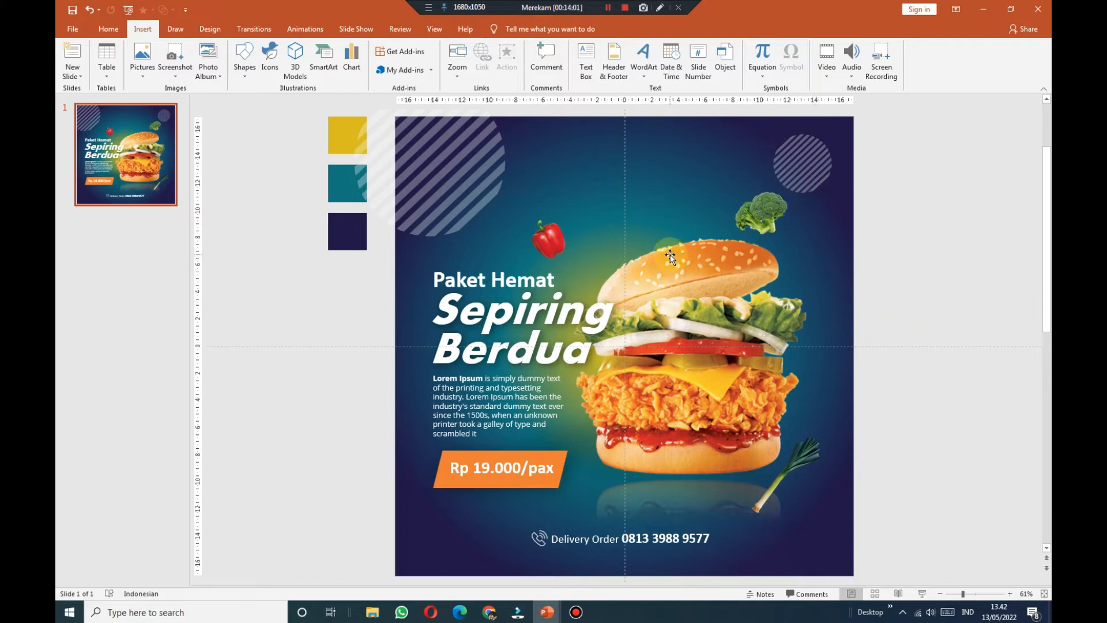
pyautogui.click(736, 275)
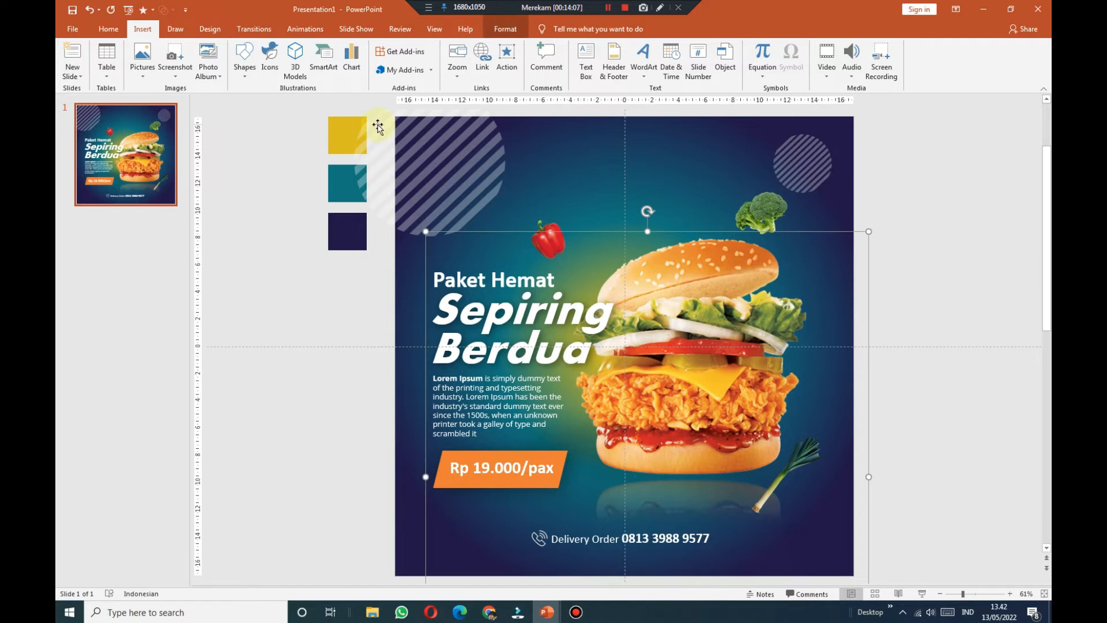
pyautogui.click(306, 36)
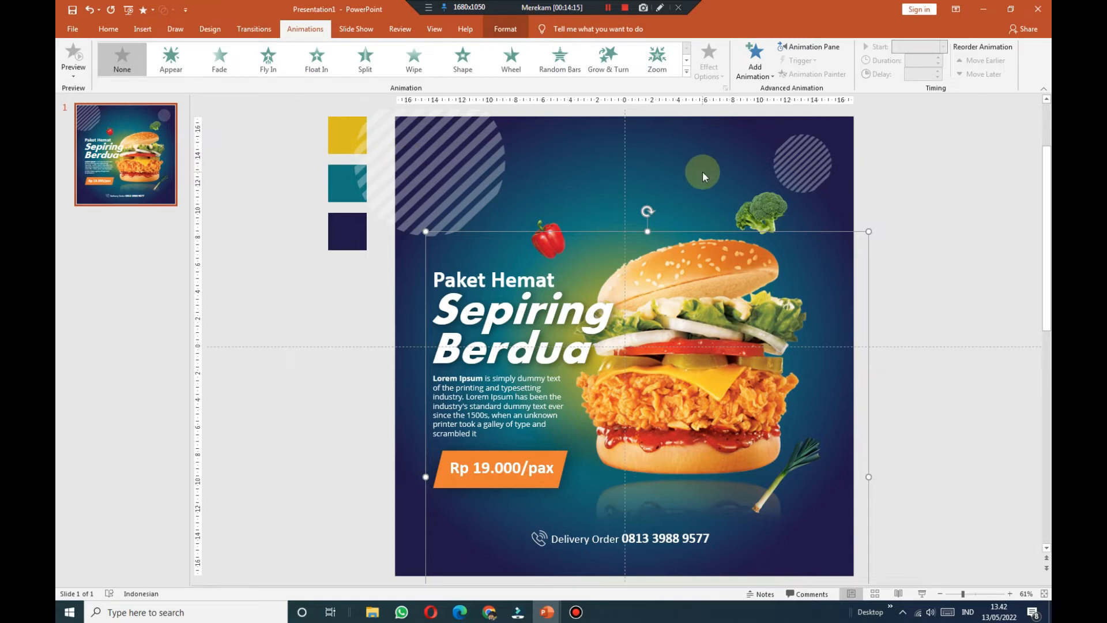
# Step: Give the burger a Basic Zoom entrance that zooms in from screen centre
pyautogui.click(687, 73)
pyautogui.click(196, 374)
pyautogui.click(526, 355)
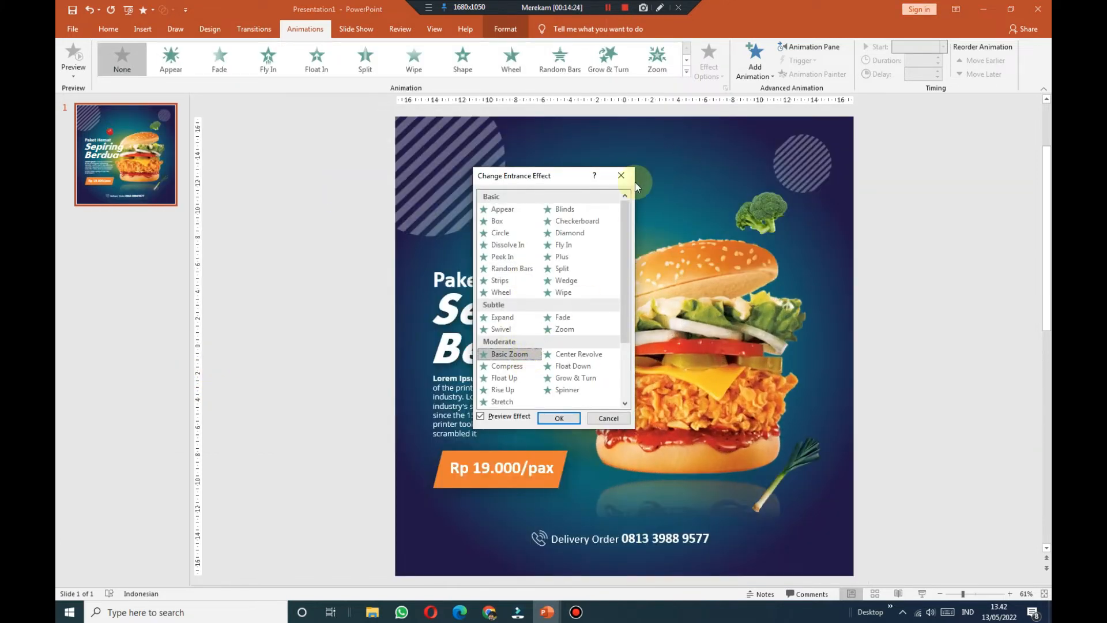
pyautogui.click(559, 418)
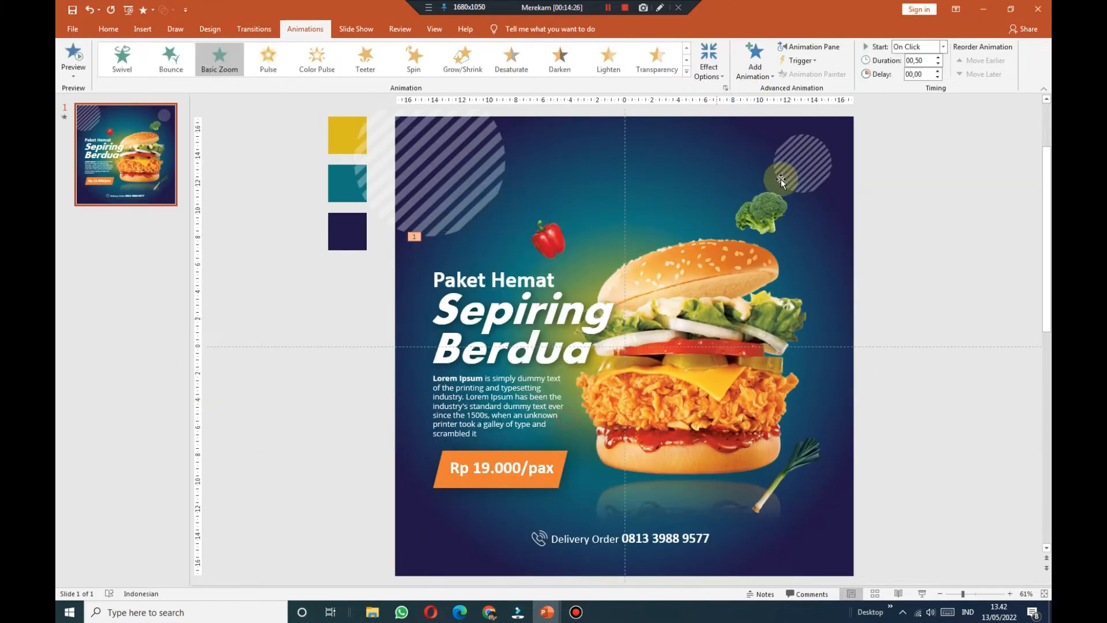
pyautogui.click(760, 73)
pyautogui.click(766, 79)
pyautogui.click(709, 64)
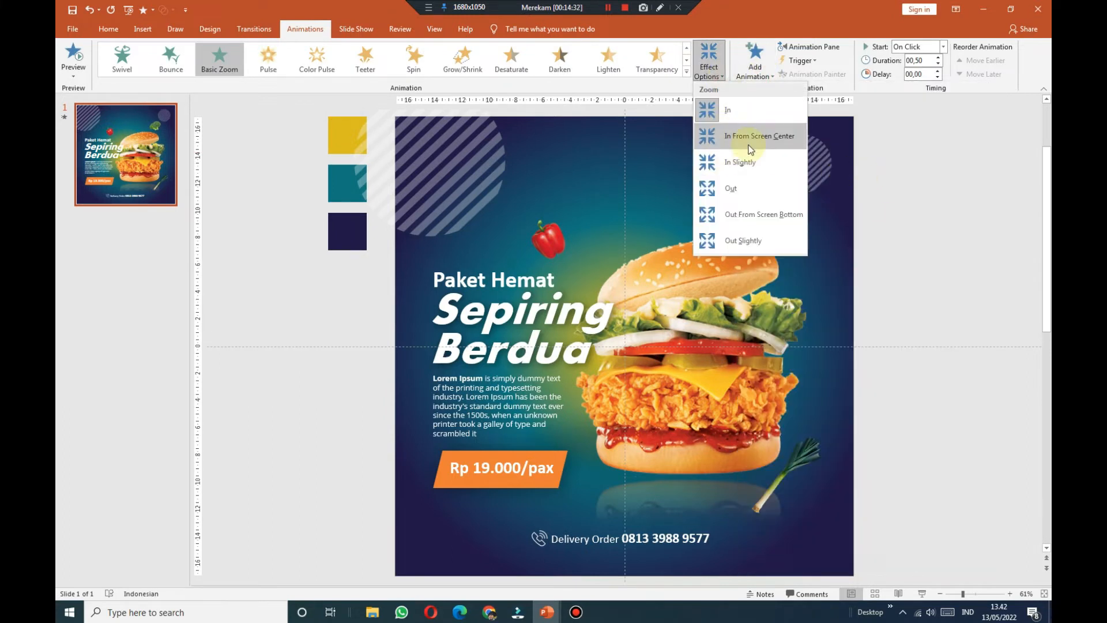
pyautogui.click(751, 150)
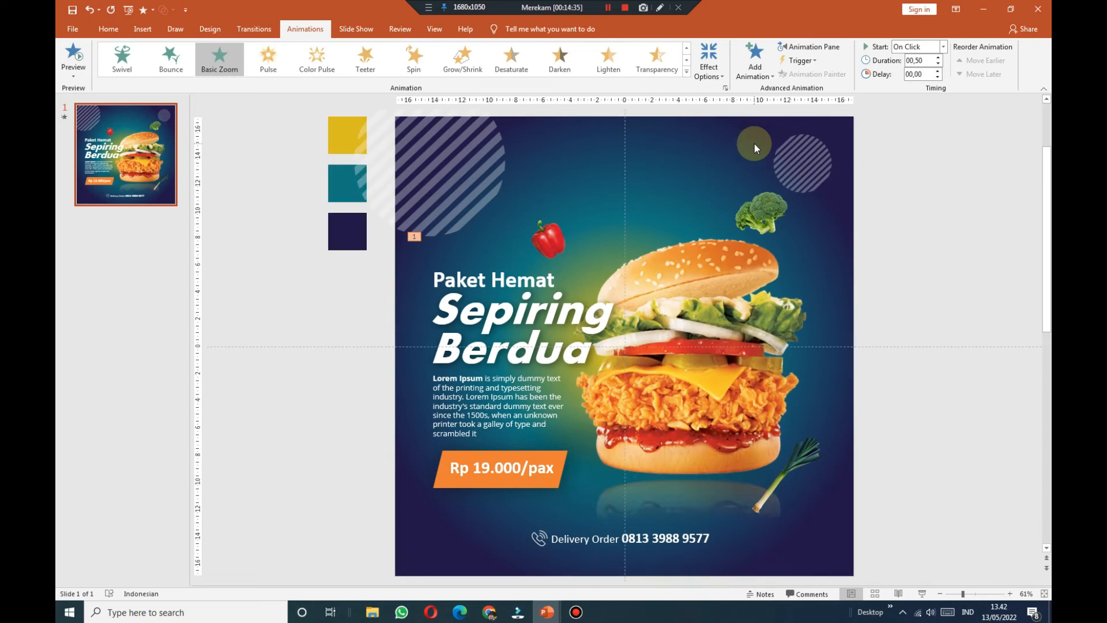
# Step: In the Animation Pane, set the zoom to start With Previous and last 1 second
pyautogui.click(810, 47)
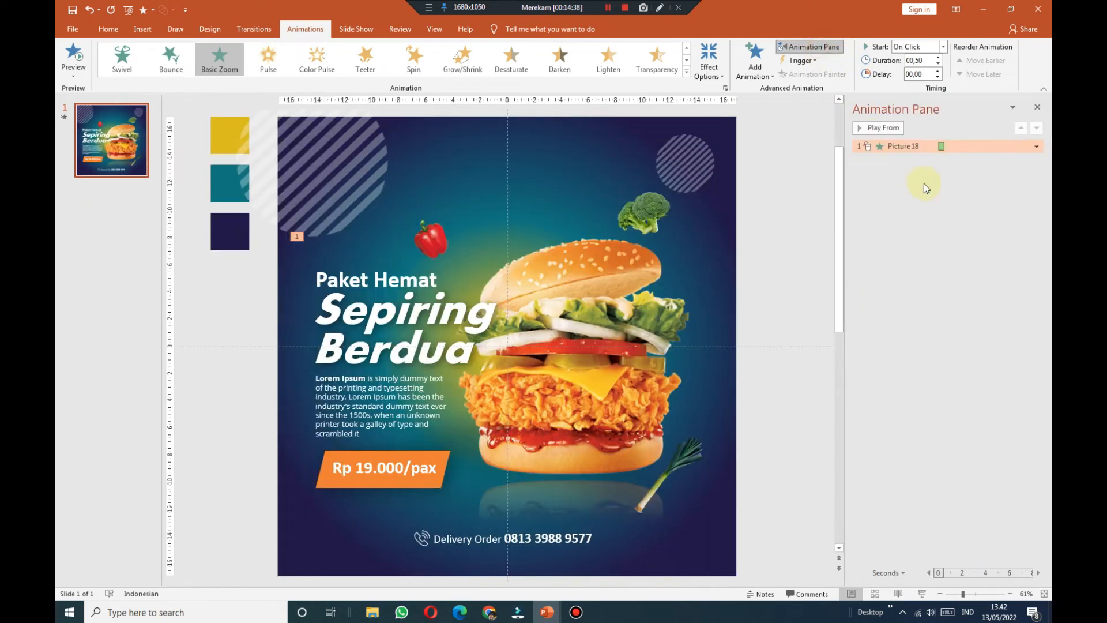
pyautogui.click(943, 47)
pyautogui.click(929, 68)
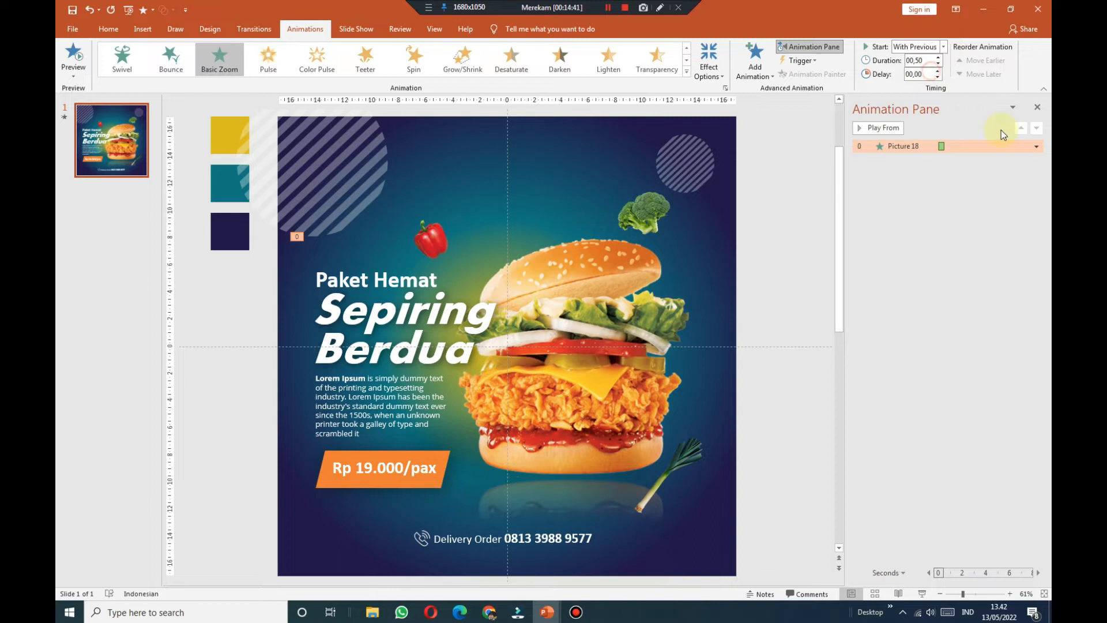
pyautogui.click(1037, 146)
pyautogui.click(993, 218)
pyautogui.click(464, 231)
pyautogui.click(492, 232)
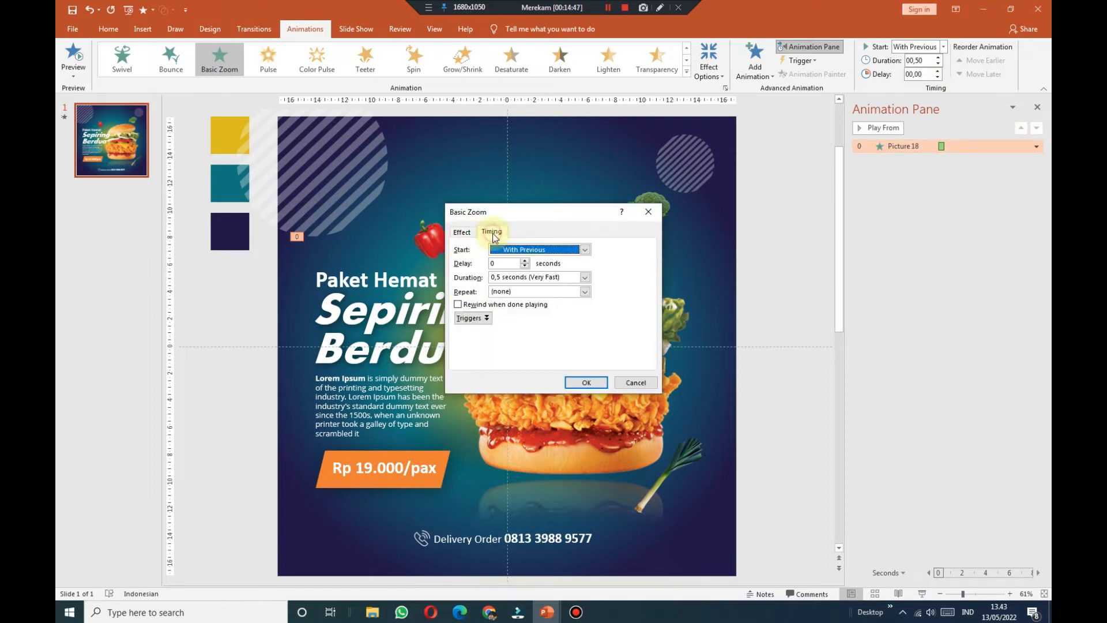
pyautogui.click(471, 233)
pyautogui.click(492, 233)
pyautogui.click(462, 232)
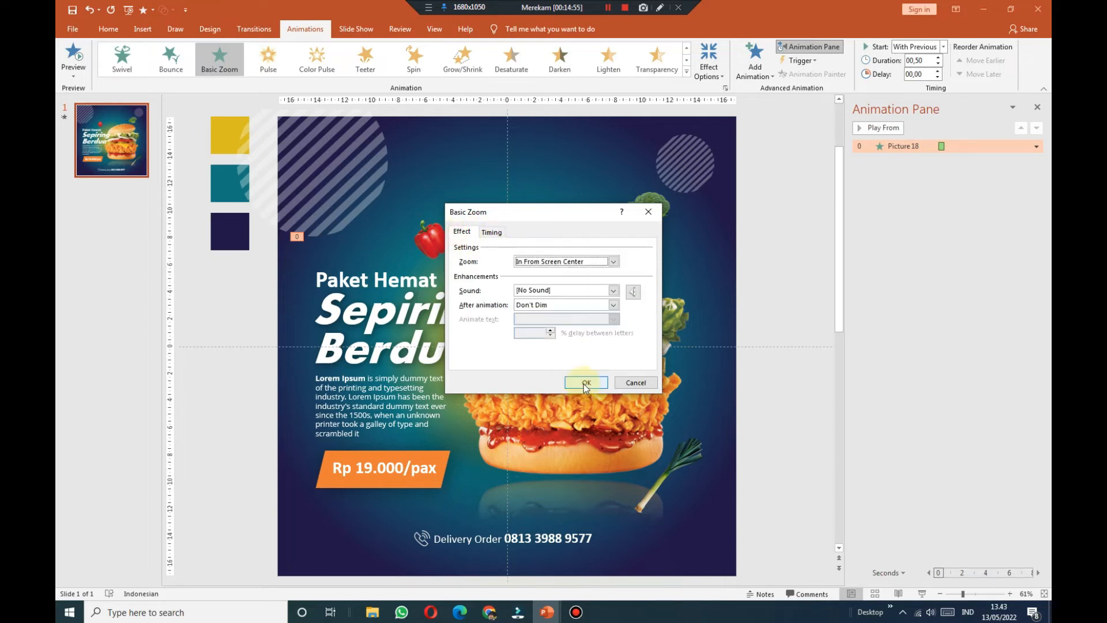
pyautogui.click(586, 383)
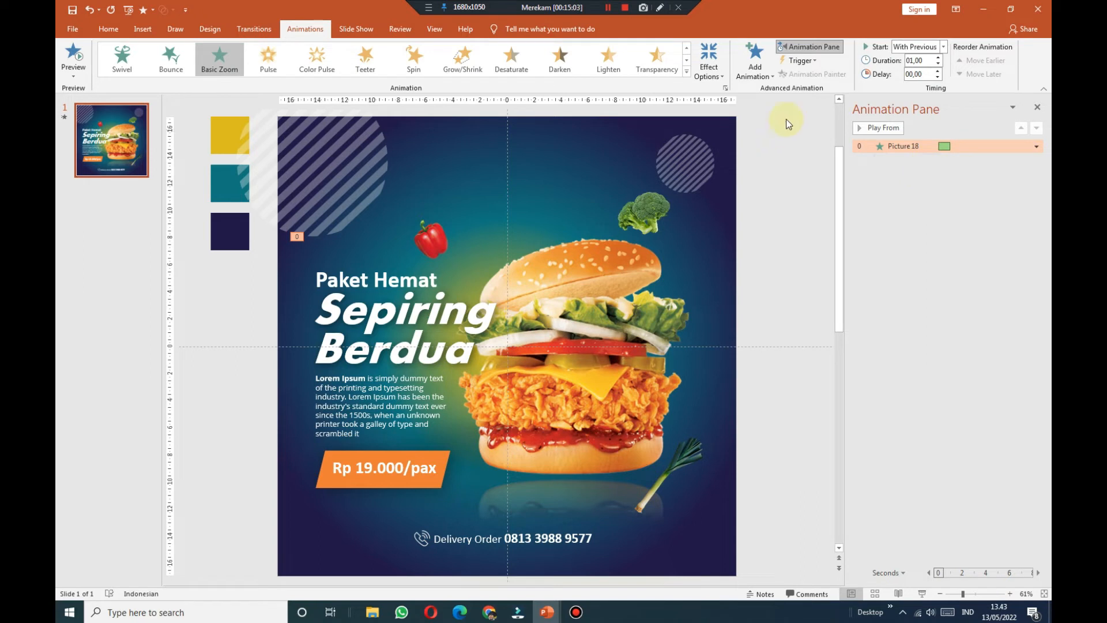
pyautogui.click(756, 62)
# Step: Add a Grow/Shrink emphasis to the burger starting With Previous
pyautogui.click(959, 222)
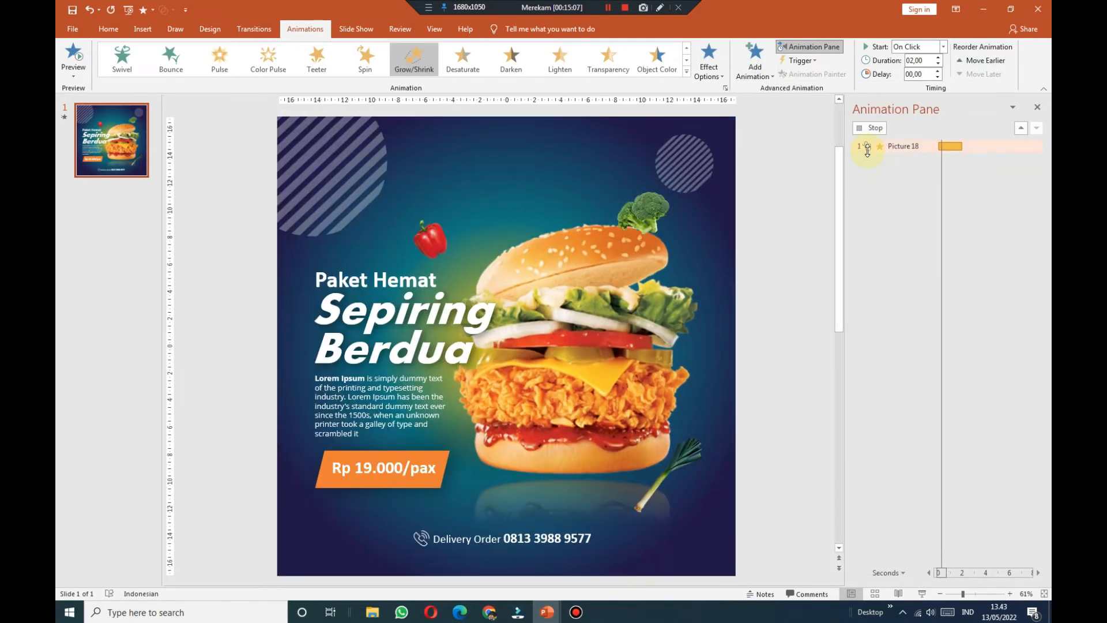
pyautogui.click(944, 46)
pyautogui.click(930, 73)
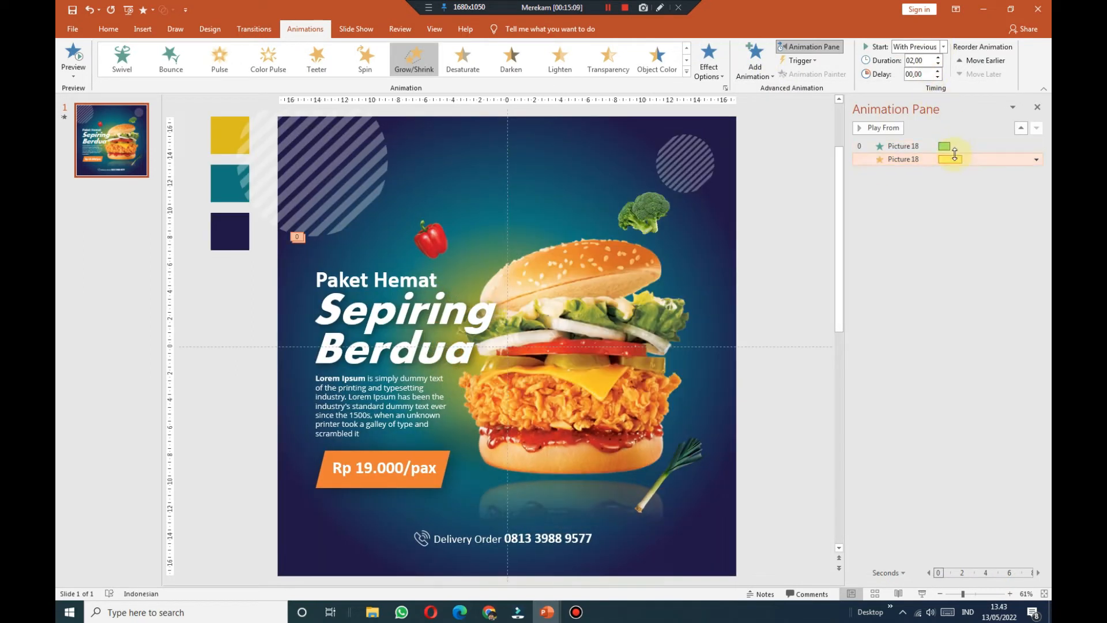
pyautogui.click(1037, 159)
pyautogui.click(963, 219)
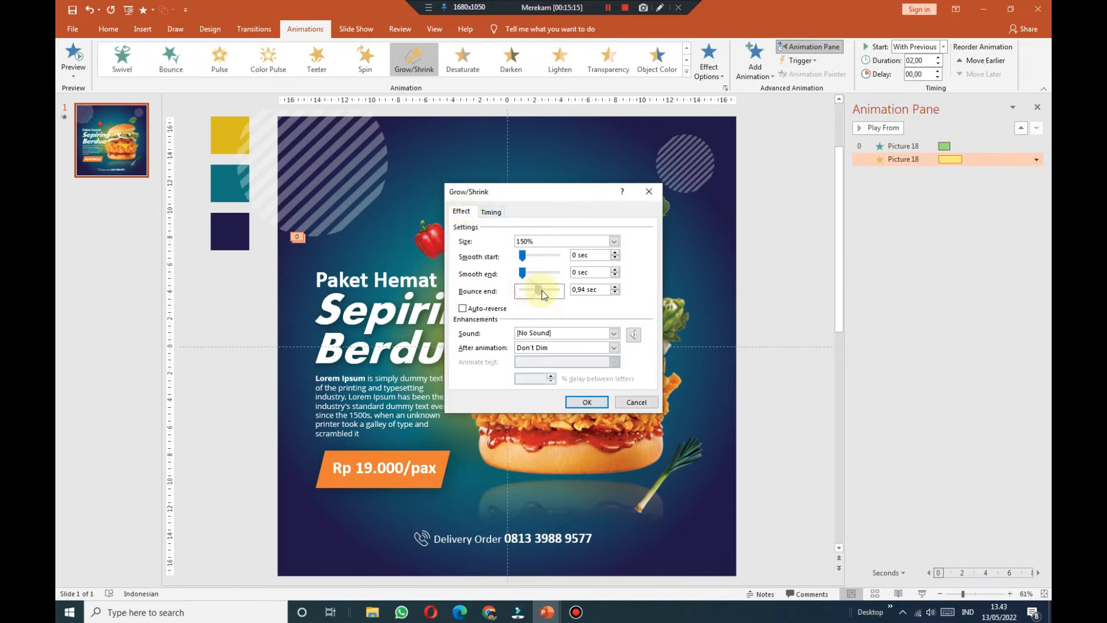
pyautogui.click(594, 402)
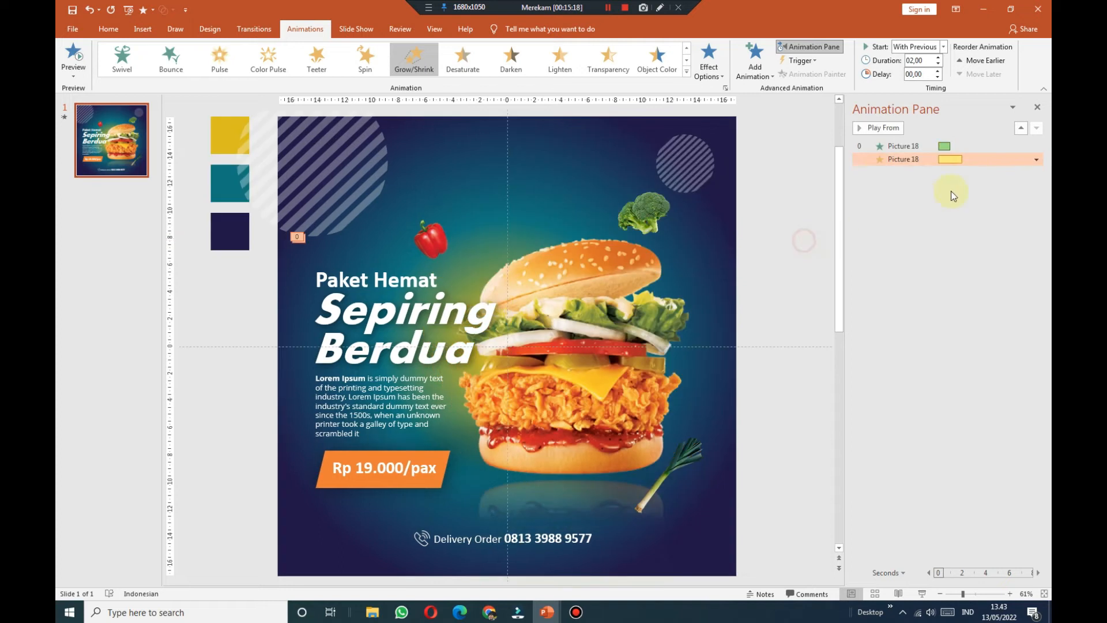
# Step: Set the Grow/Shrink size to a custom 120% and preview the burger animations
pyautogui.click(1036, 160)
pyautogui.click(963, 221)
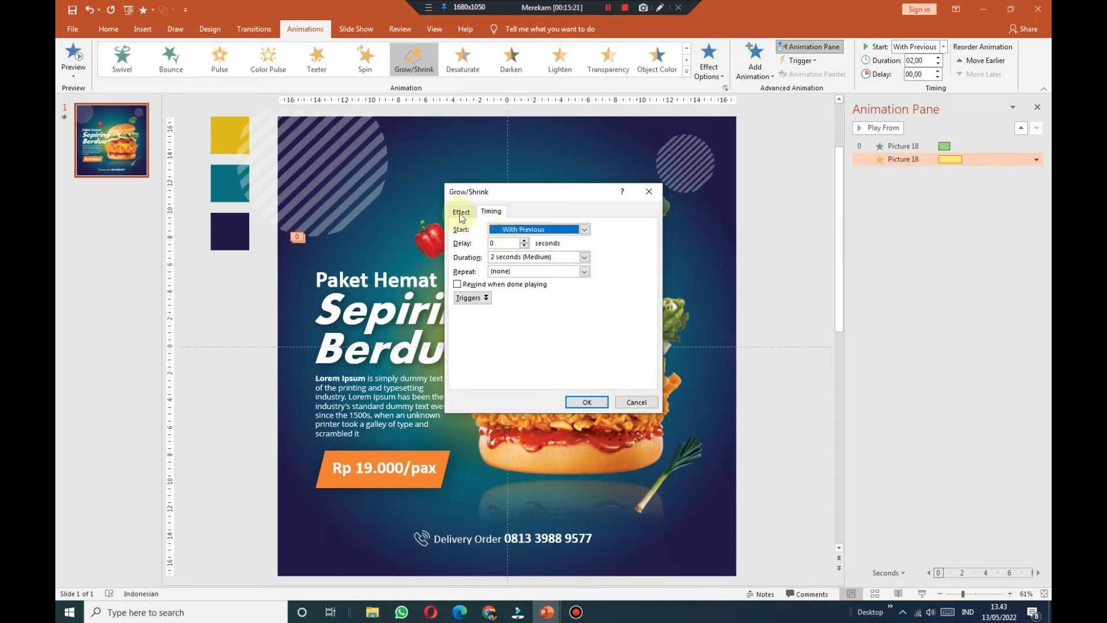
pyautogui.click(613, 241)
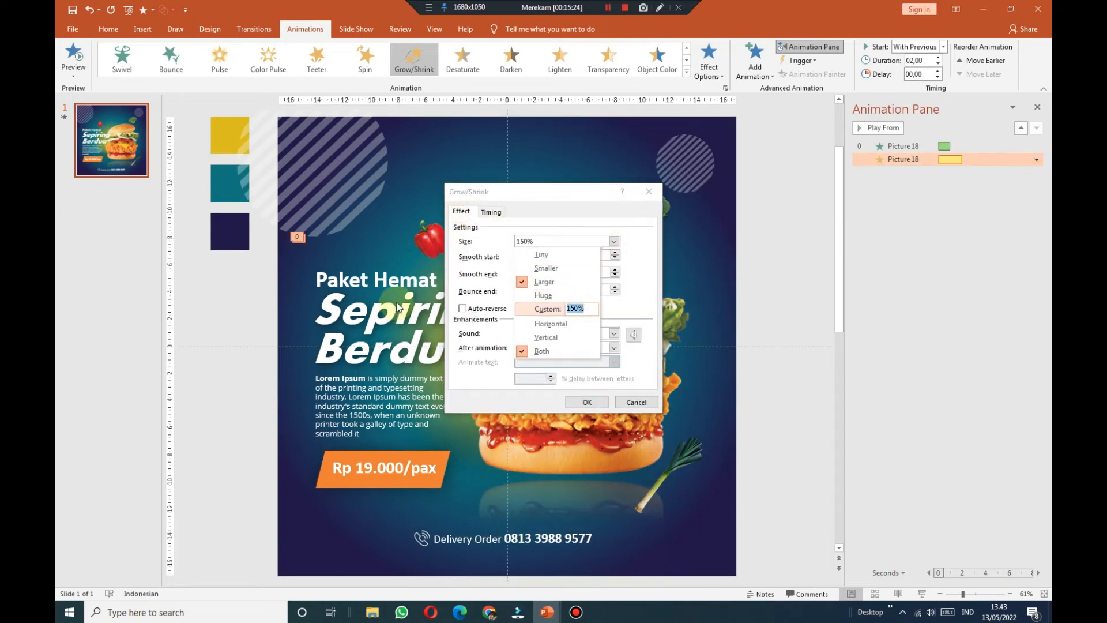
pyautogui.write('120')
pyautogui.press('Return')
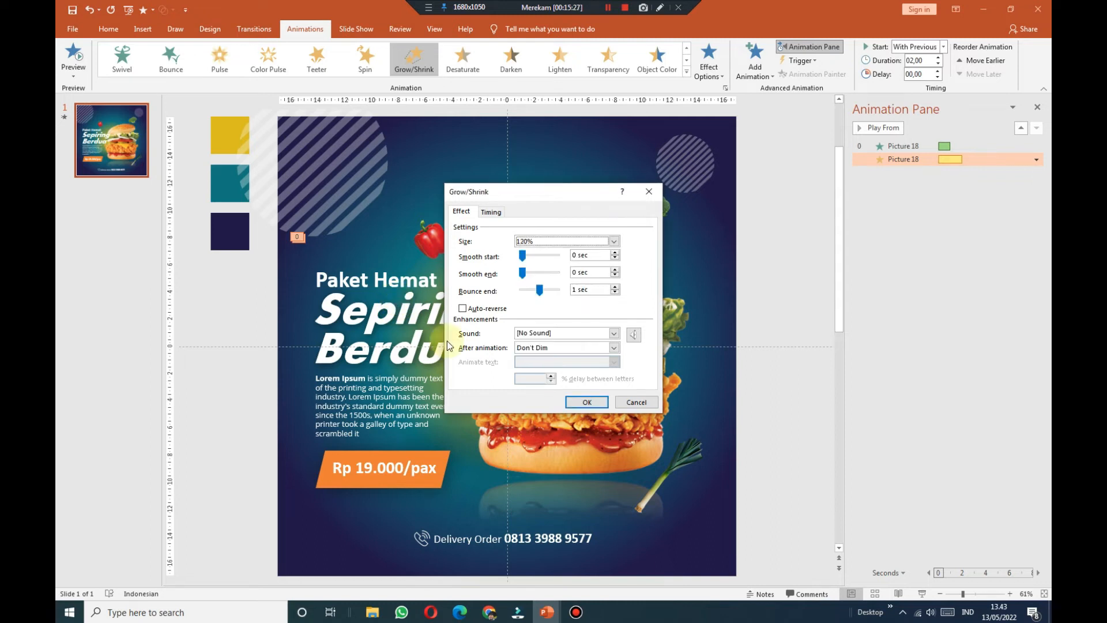
pyautogui.click(587, 402)
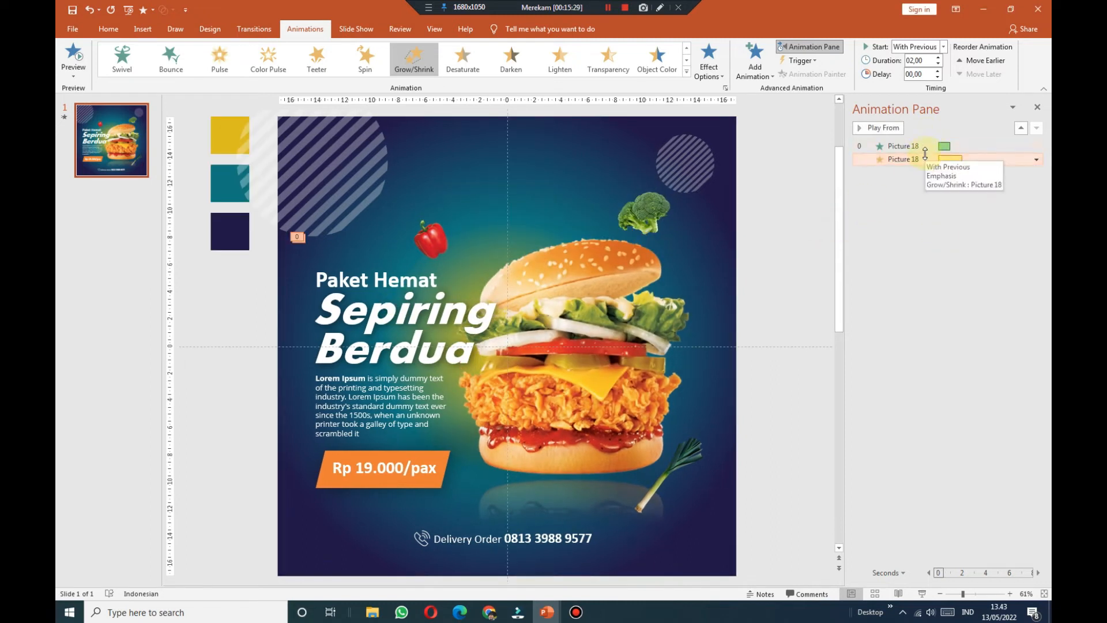
pyautogui.click(917, 146)
pyautogui.click(884, 127)
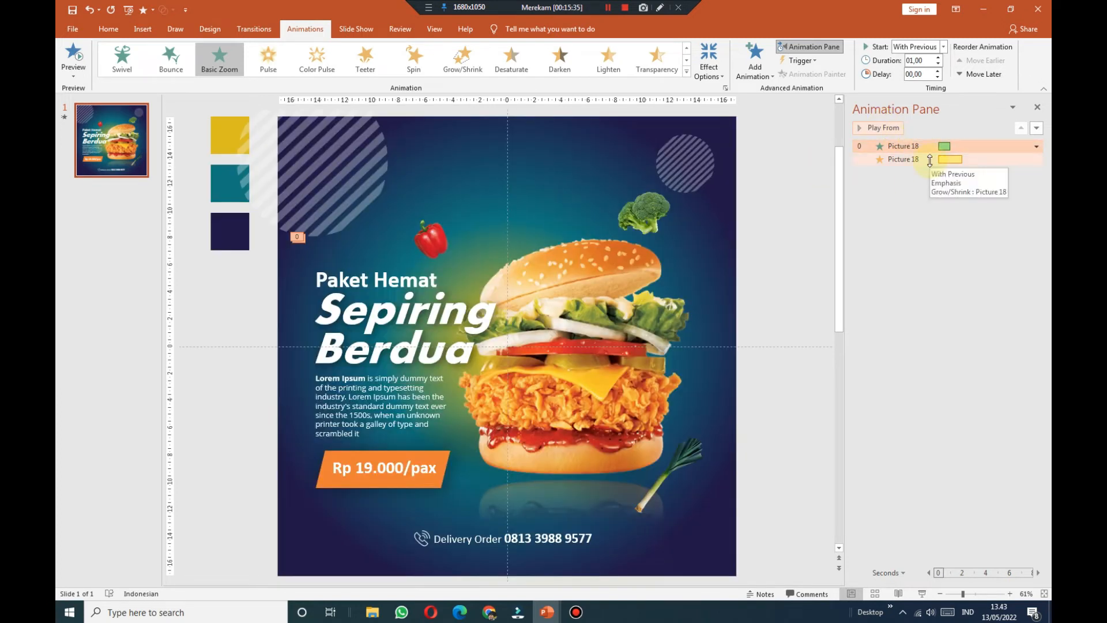
pyautogui.click(930, 159)
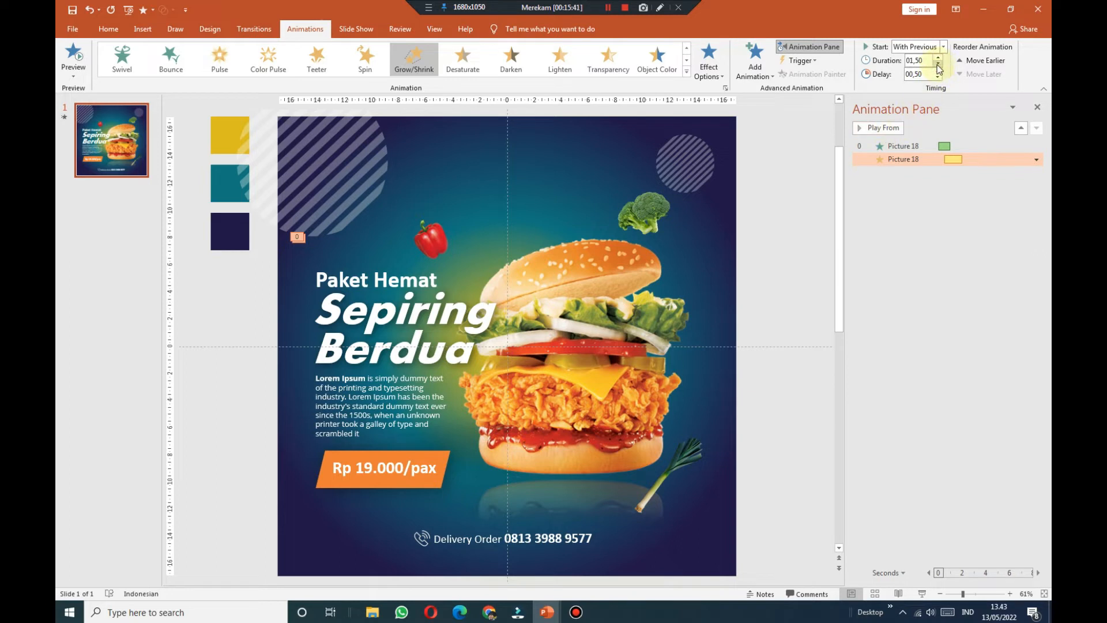
pyautogui.click(899, 145)
# Step: Preview the burger animations and raise the Grow/Shrink bounce end to 1.05 seconds
pyautogui.click(891, 128)
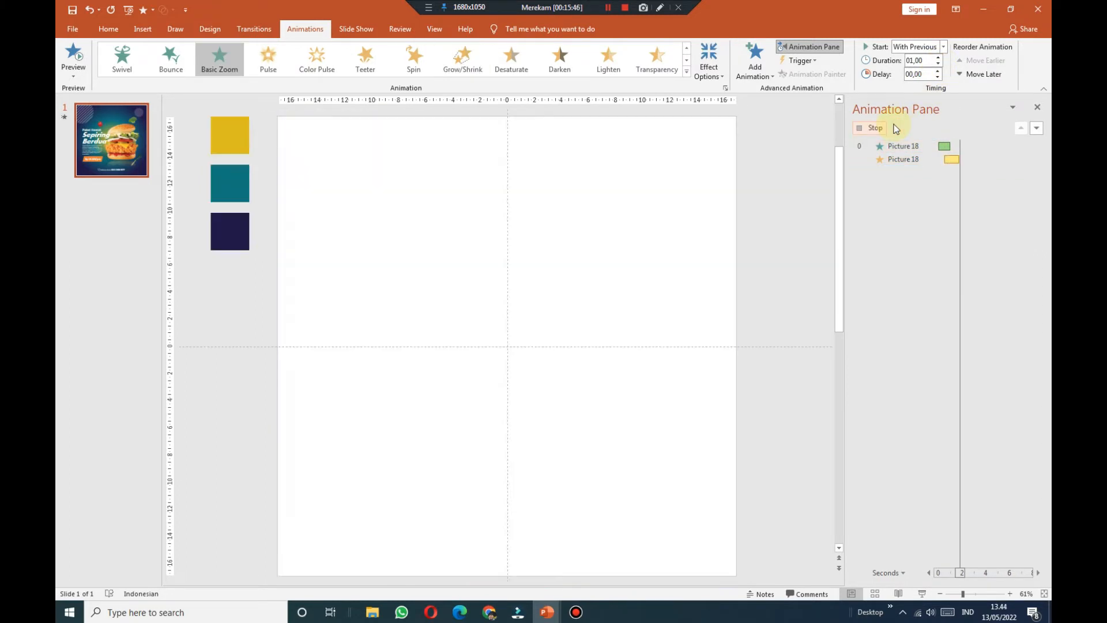
pyautogui.click(892, 128)
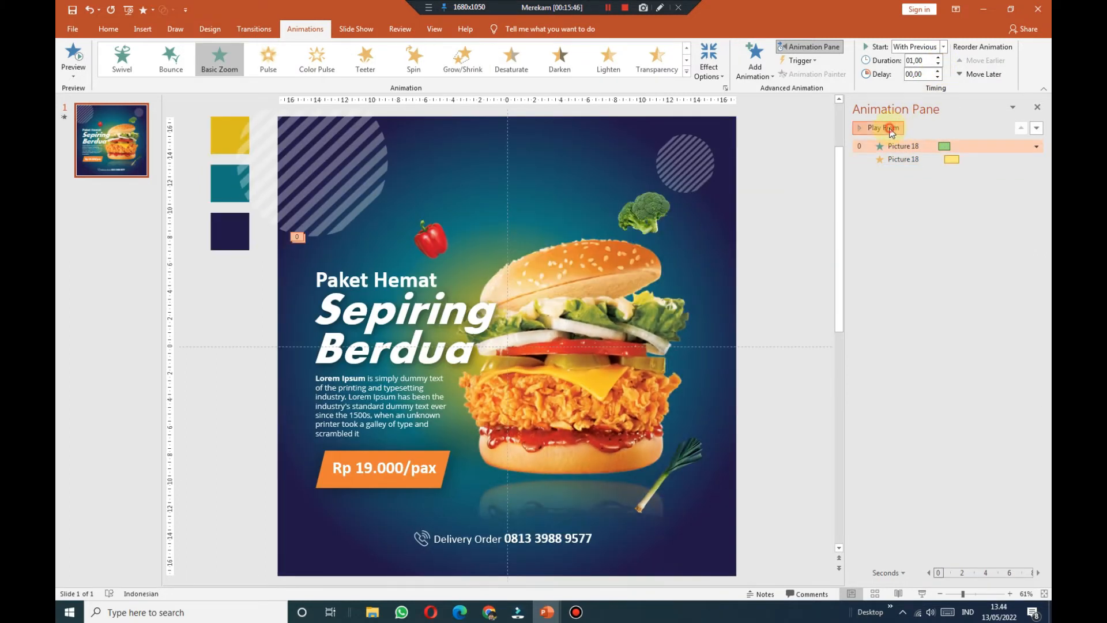
pyautogui.click(921, 161)
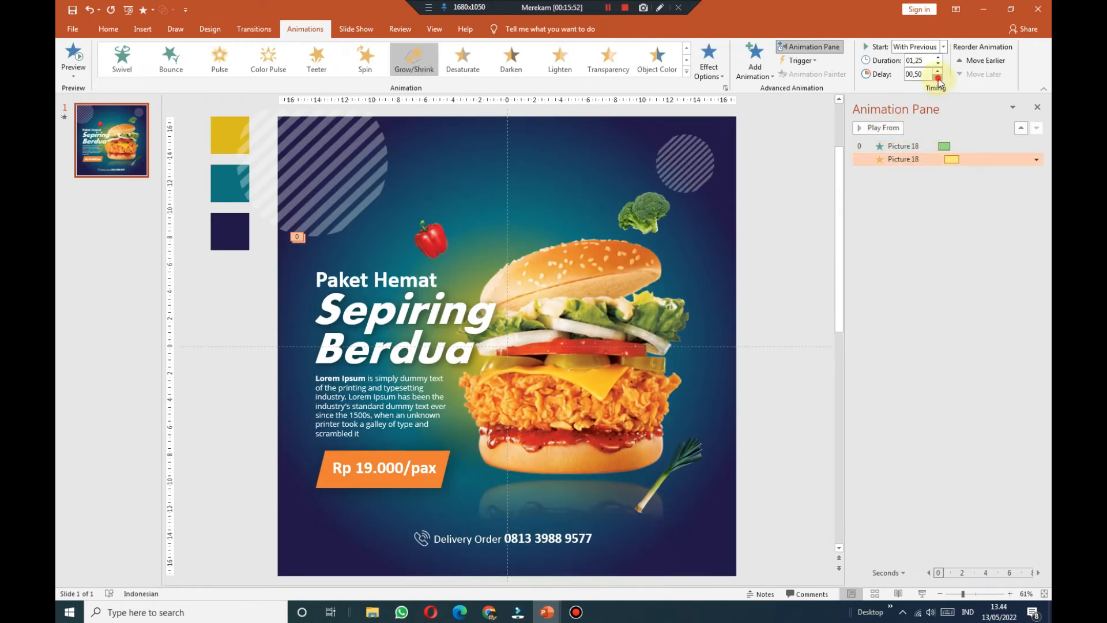
pyautogui.click(893, 132)
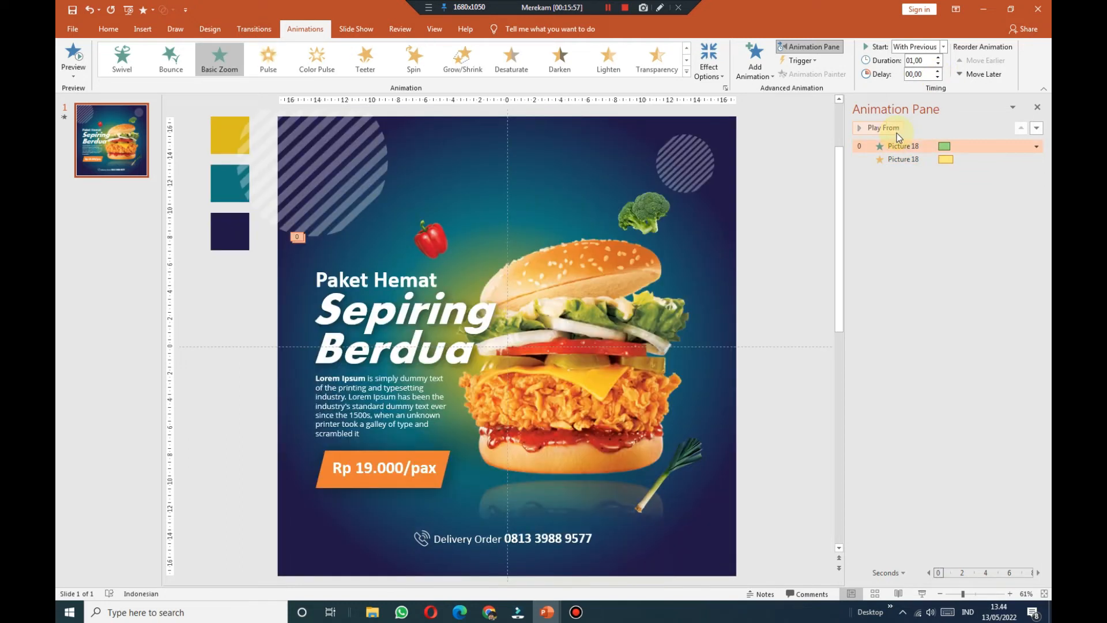
pyautogui.click(913, 160)
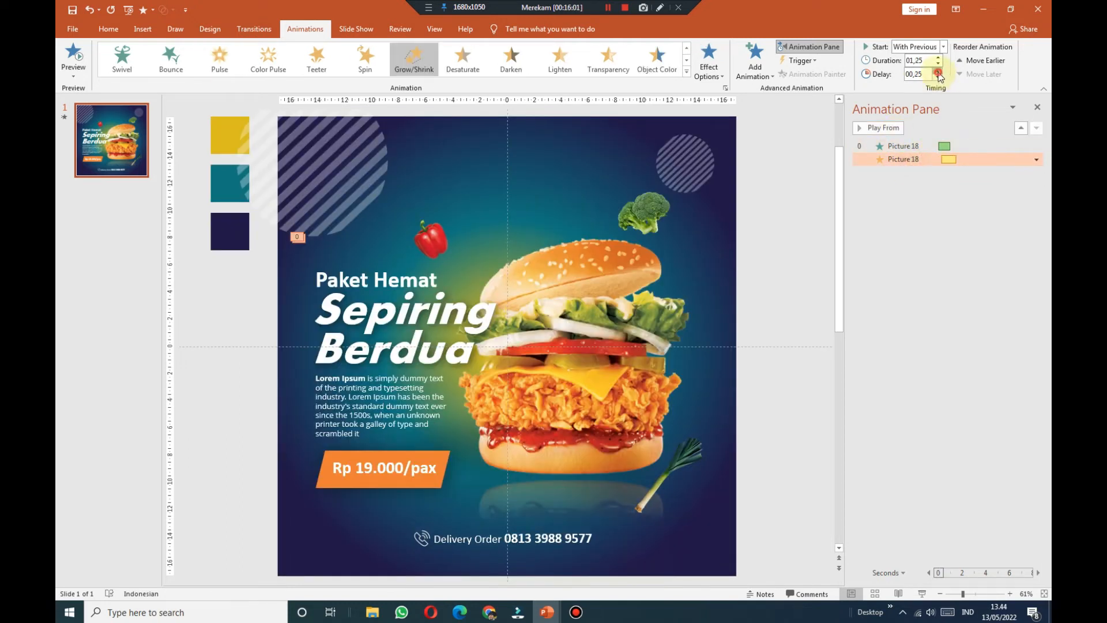
pyautogui.click(901, 146)
pyautogui.click(898, 129)
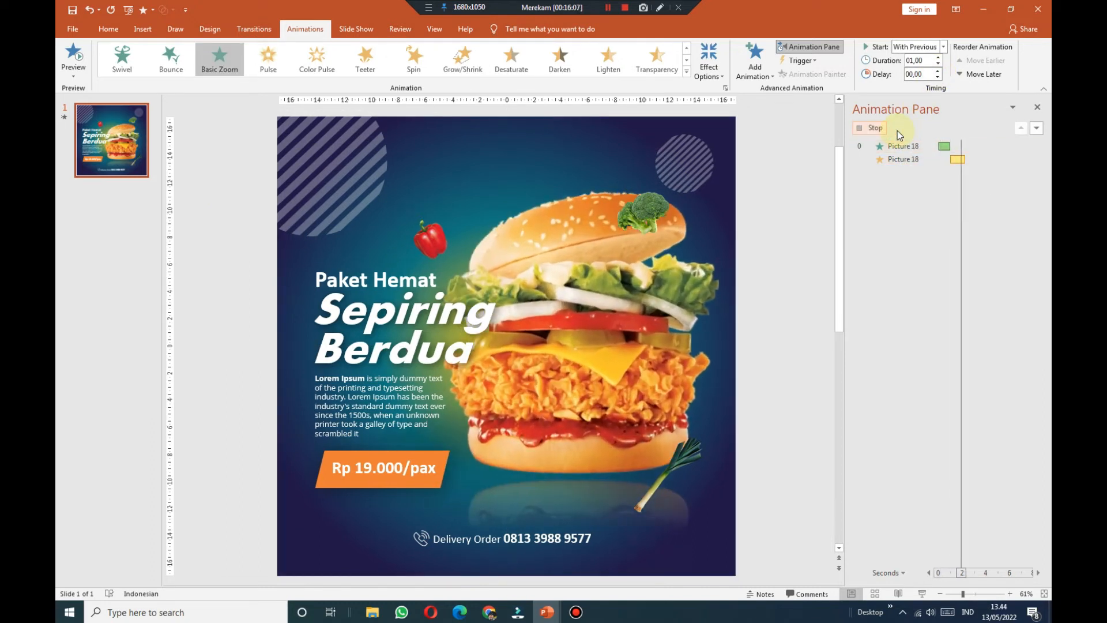
pyautogui.click(946, 159)
pyautogui.click(1036, 160)
pyautogui.click(981, 227)
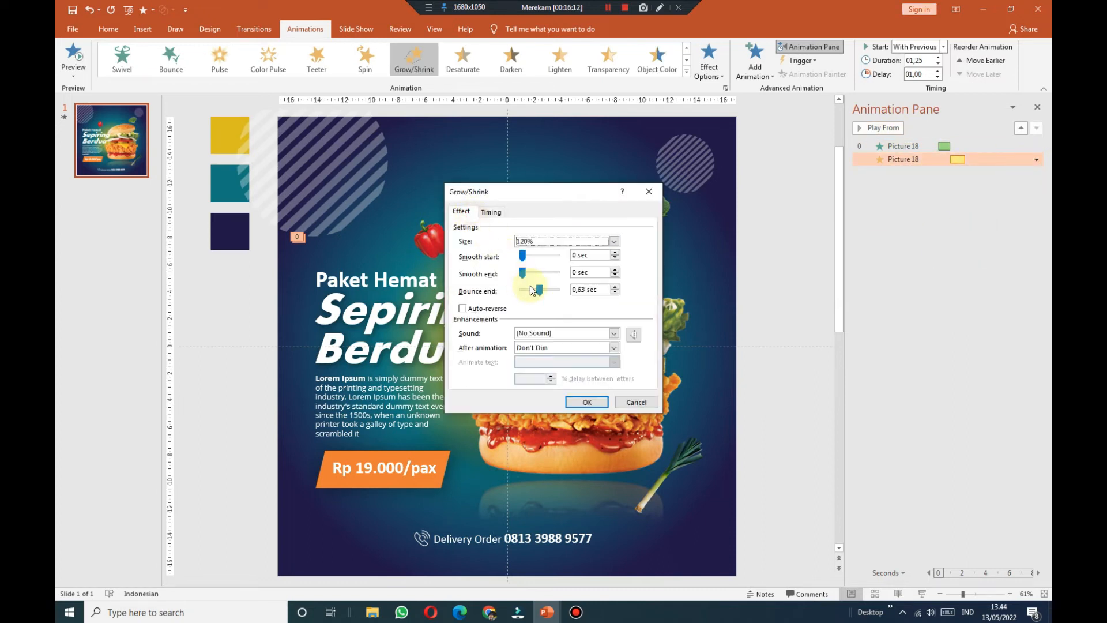
pyautogui.click(594, 402)
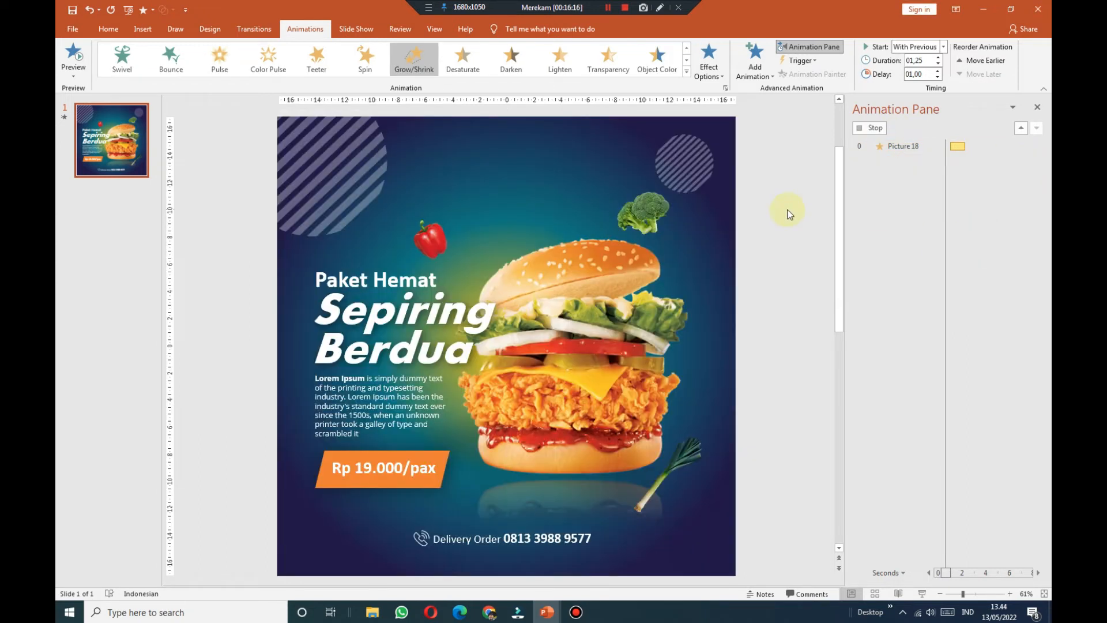
# Step: Turn on auto-reverse for the burger's Grow/Shrink emphasis
pyautogui.click(900, 146)
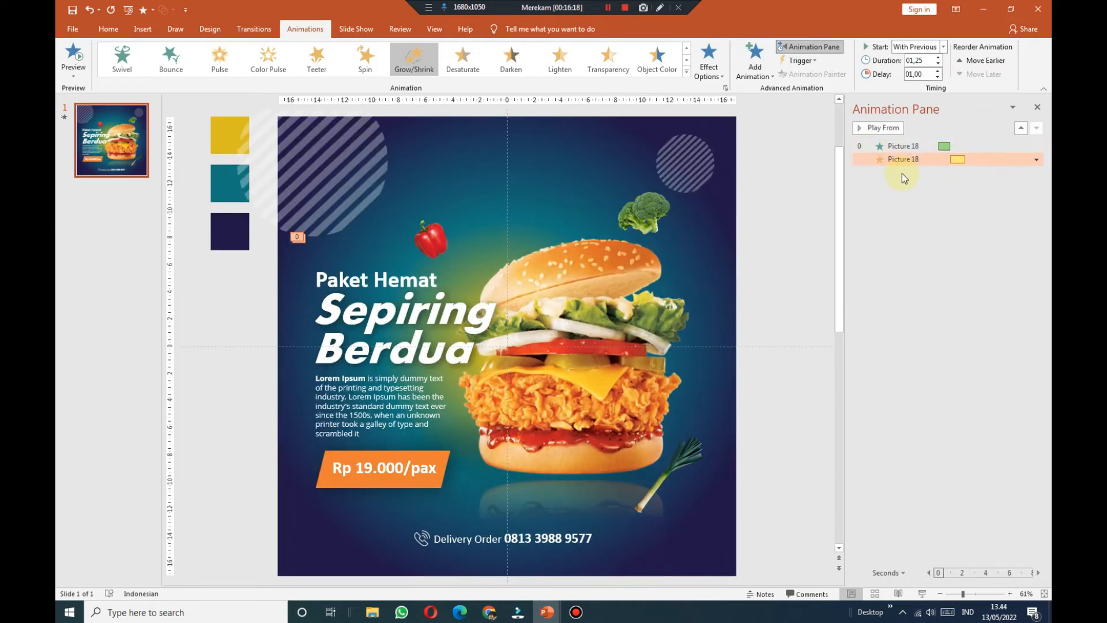
pyautogui.click(896, 127)
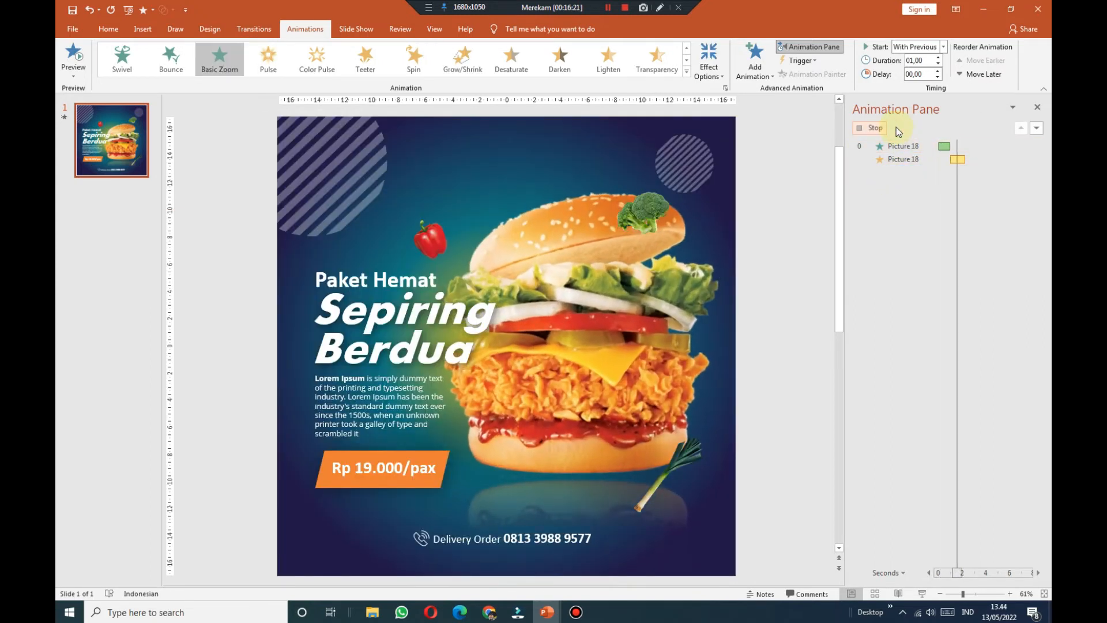
pyautogui.click(926, 162)
pyautogui.click(1036, 160)
pyautogui.click(981, 215)
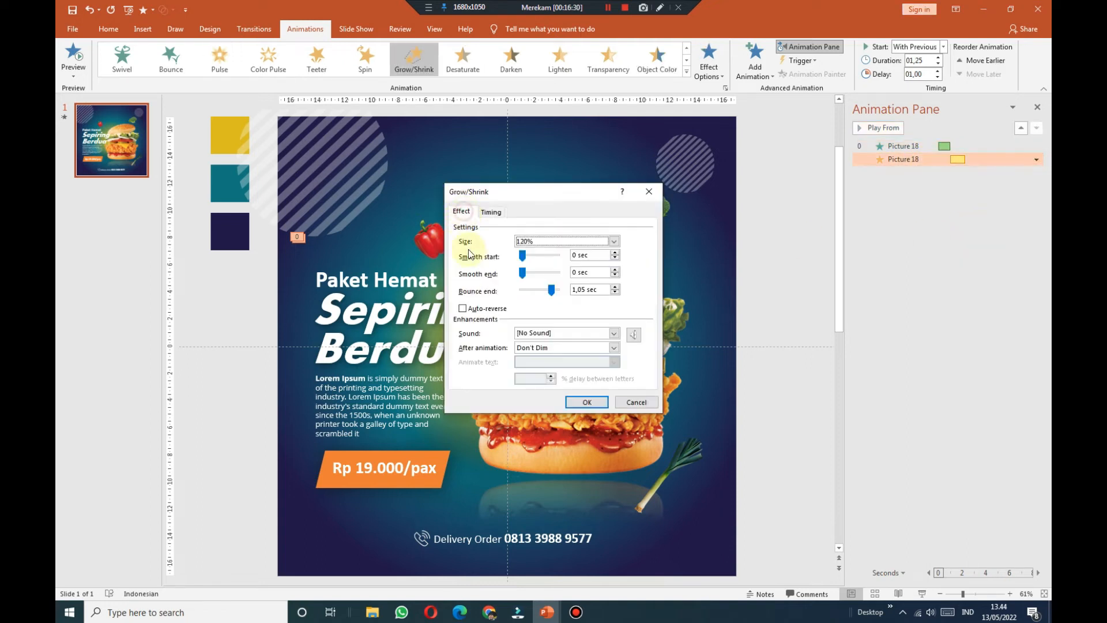
pyautogui.click(463, 310)
pyautogui.click(587, 402)
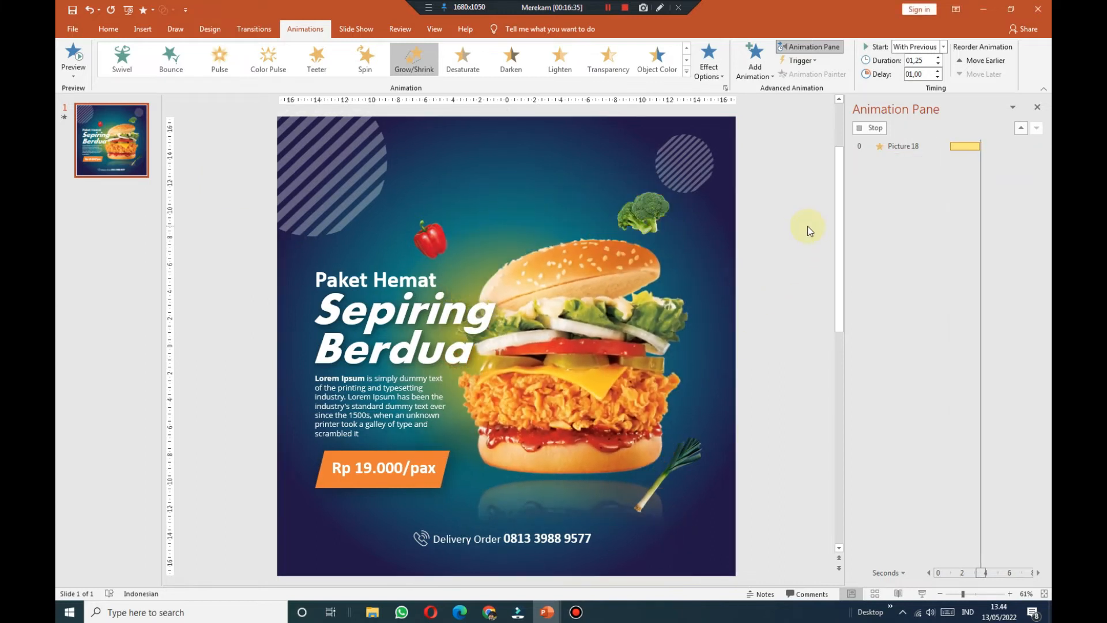
# Step: Set the Grow/Shrink emphasis to repeat 3 times and preview the full burger animation
pyautogui.click(1036, 160)
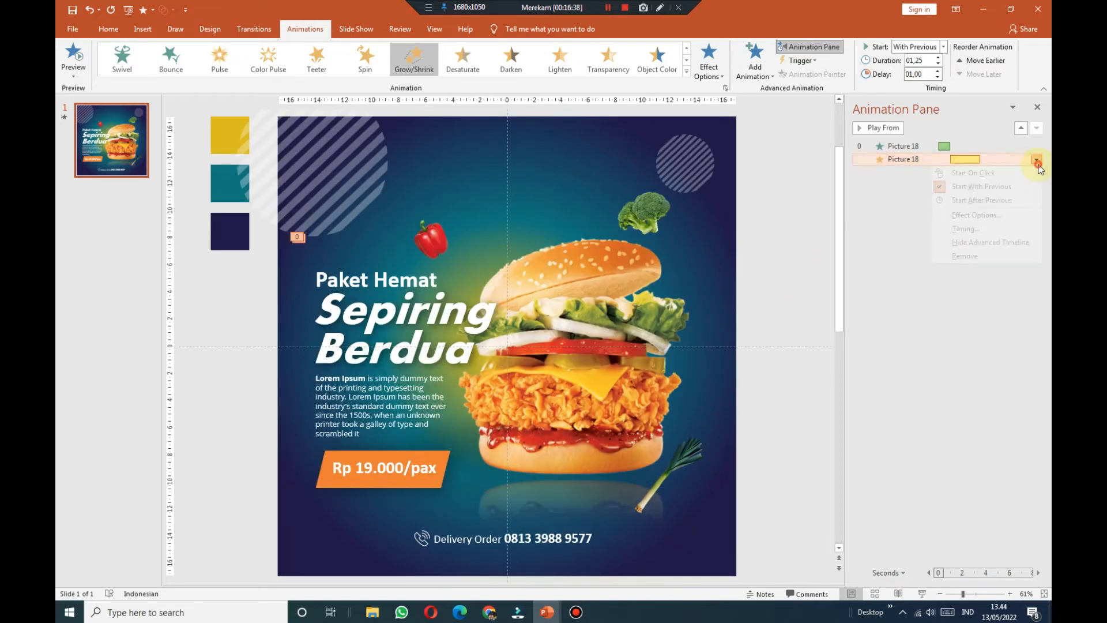
pyautogui.click(1004, 234)
pyautogui.click(585, 272)
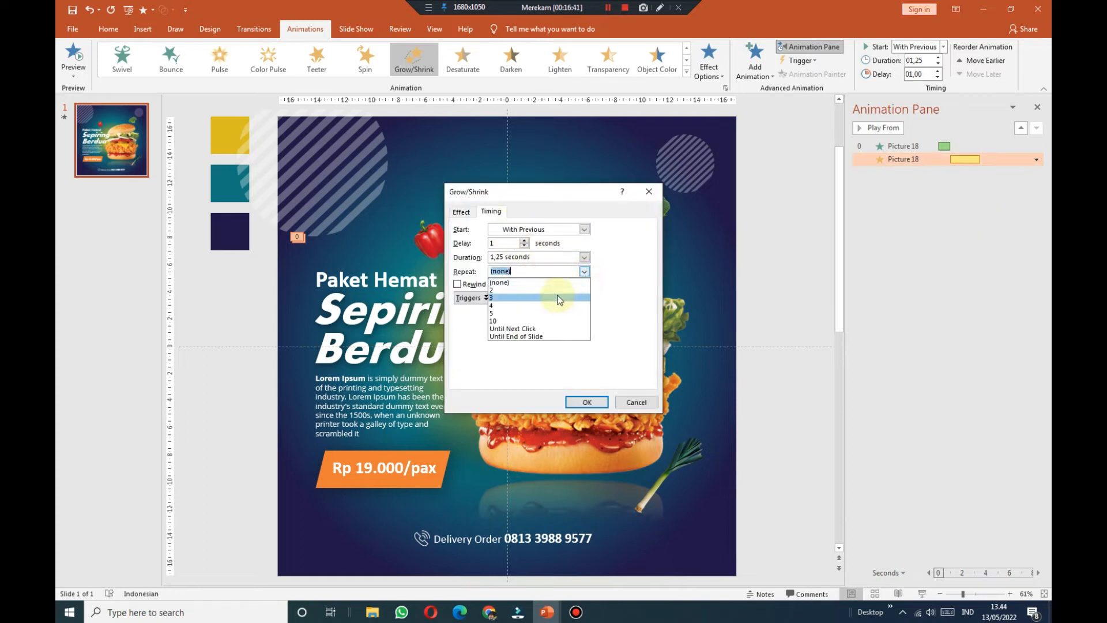
pyautogui.click(559, 298)
pyautogui.click(586, 402)
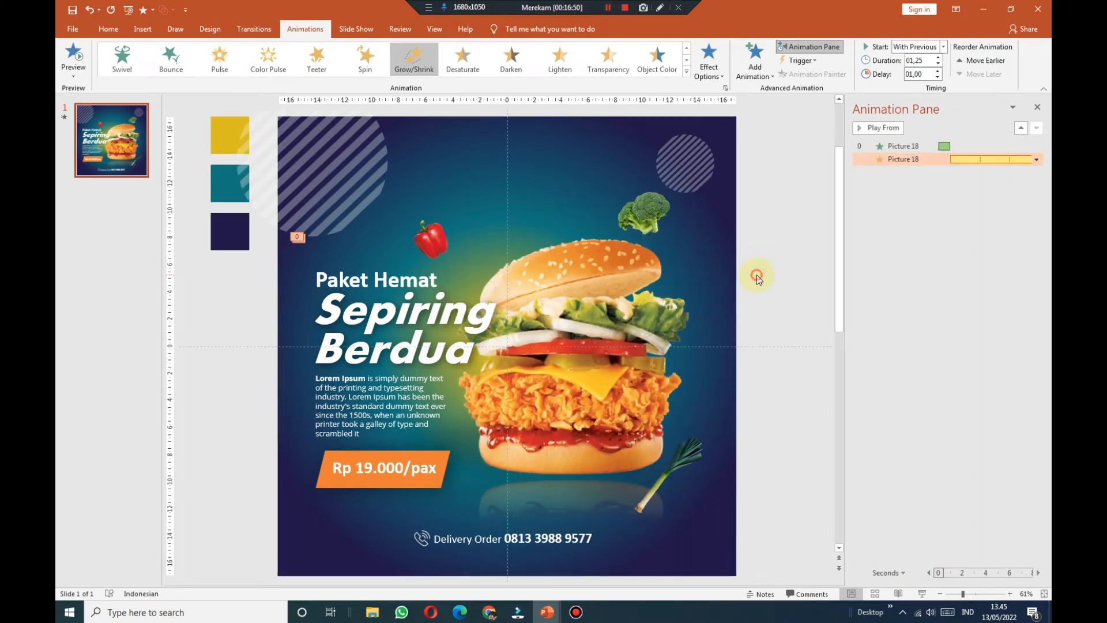
pyautogui.click(883, 128)
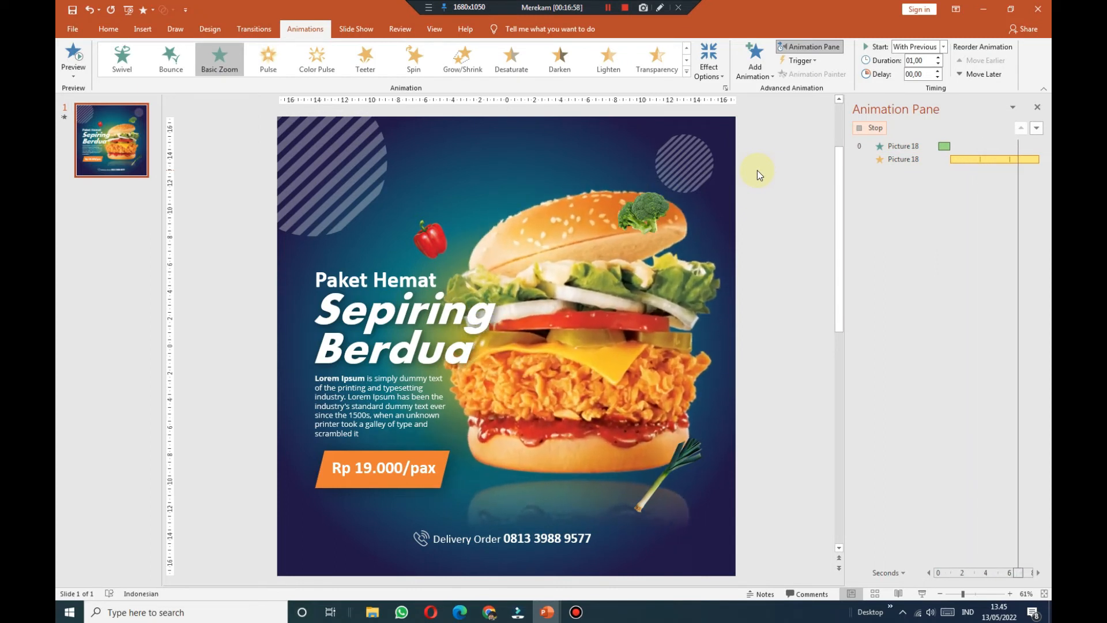
pyautogui.click(684, 165)
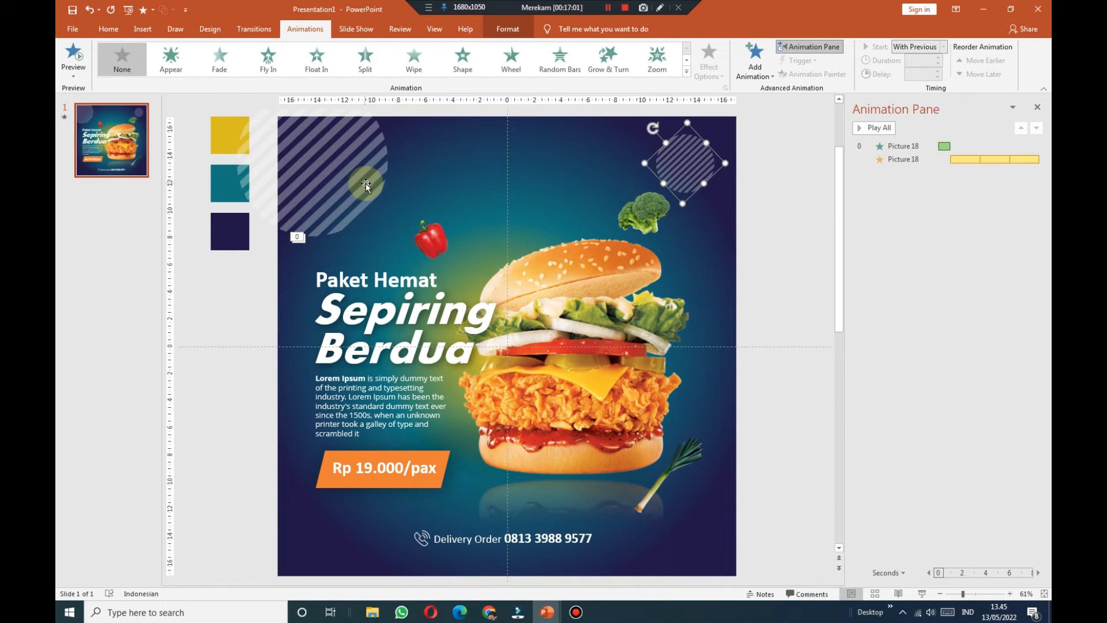
# Step: Give both striped circles a Zoom entrance from slide centre, With Previous, after a 1-second delay
pyautogui.keyDown('shift'); pyautogui.click(366, 183); pyautogui.keyUp('shift')
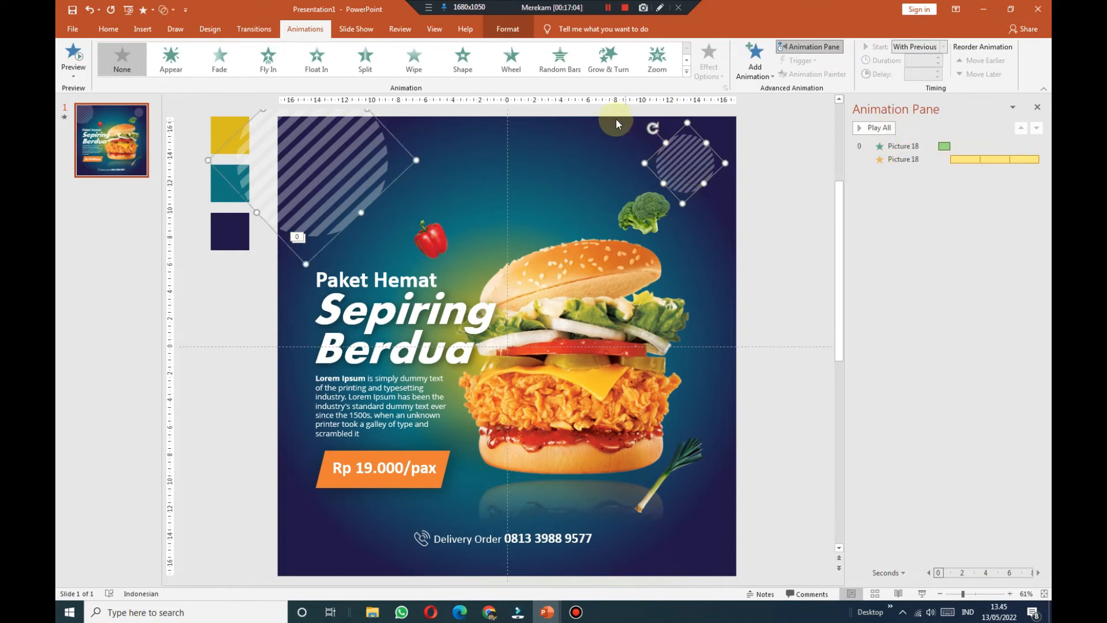
pyautogui.click(650, 78)
pyautogui.click(709, 64)
pyautogui.click(727, 135)
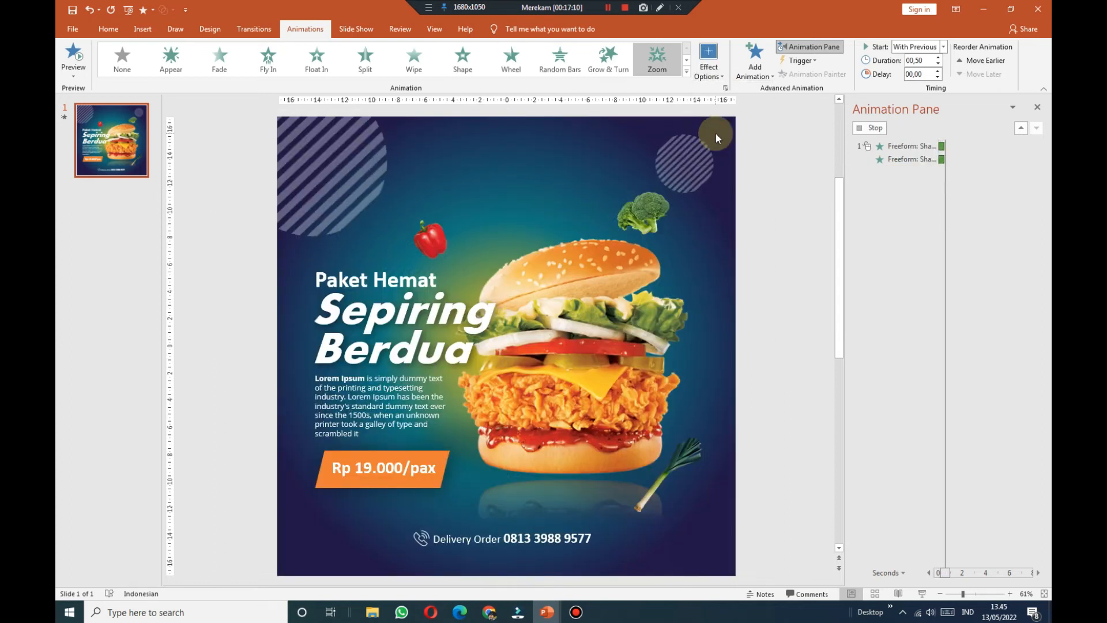
pyautogui.click(943, 47)
pyautogui.click(916, 68)
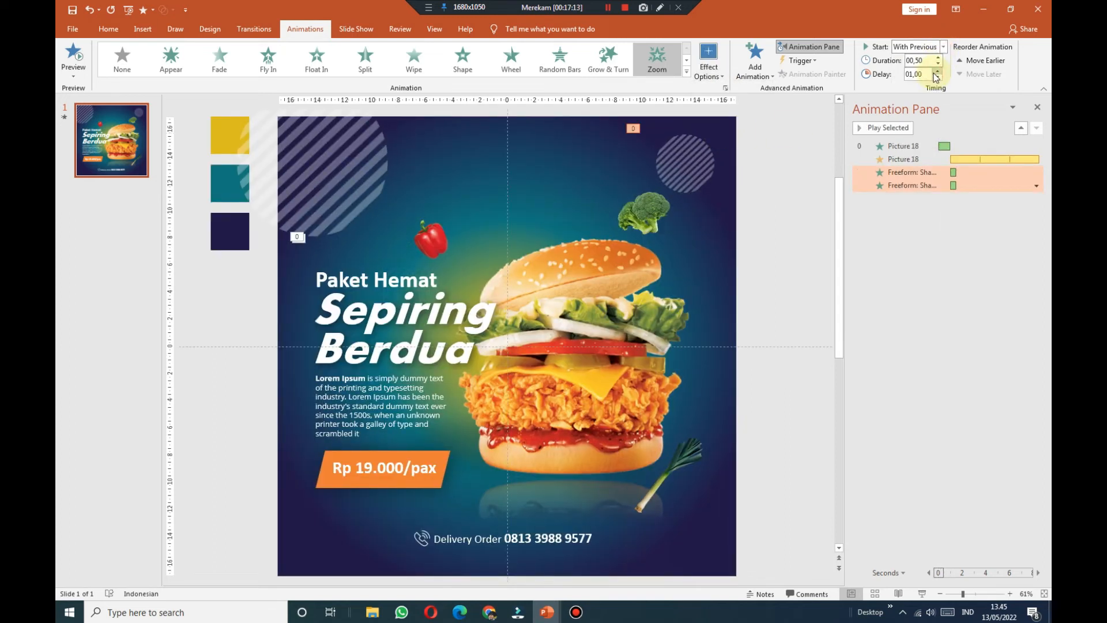
pyautogui.click(938, 71)
pyautogui.click(755, 58)
# Step: Add a Spin emphasis to both circles, delayed 1 second and repeating until end of slide
pyautogui.click(907, 222)
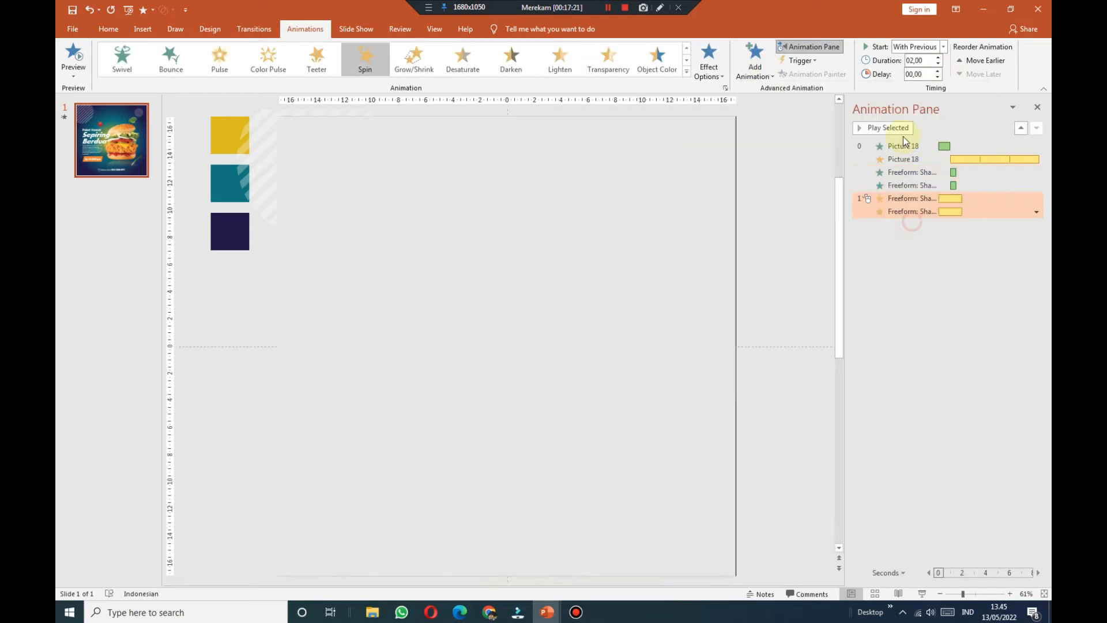
pyautogui.click(937, 70)
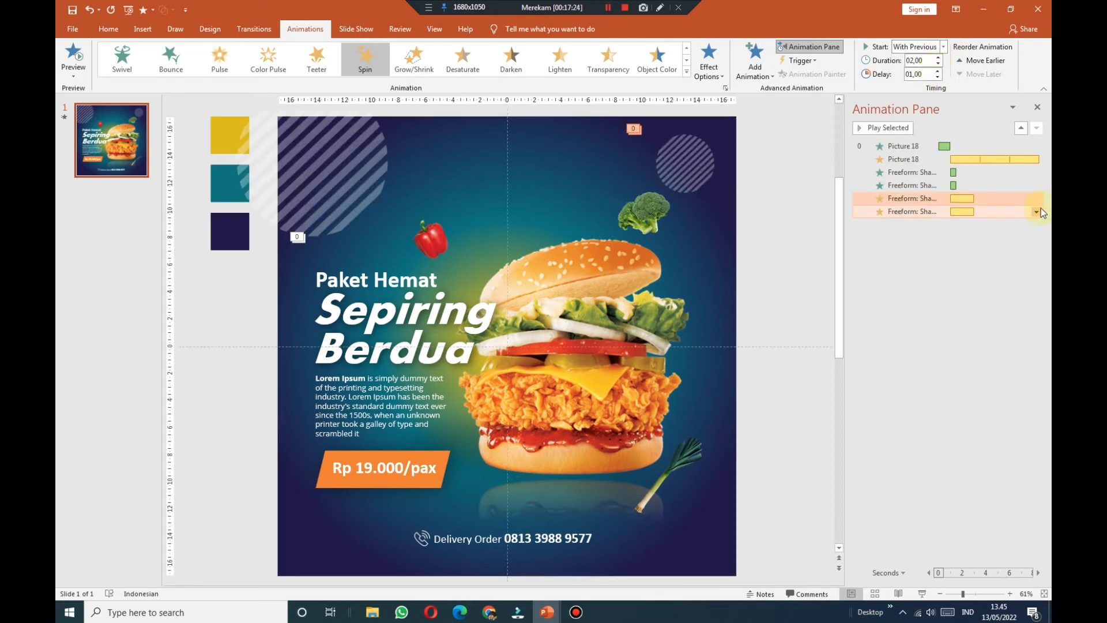
pyautogui.click(1037, 213)
pyautogui.click(983, 281)
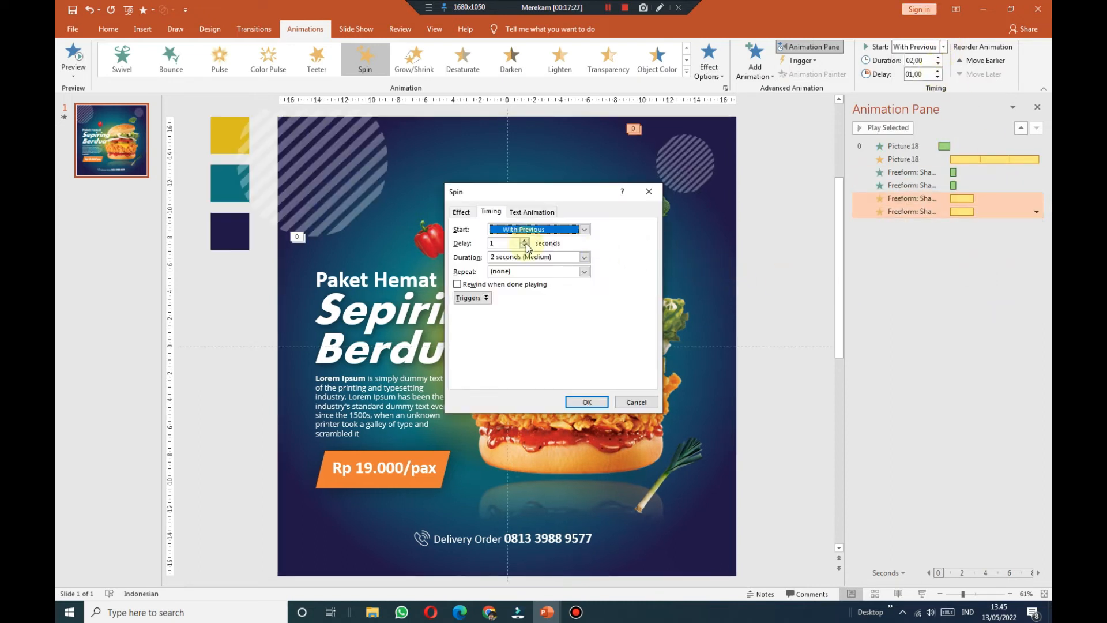
pyautogui.click(569, 272)
pyautogui.click(545, 335)
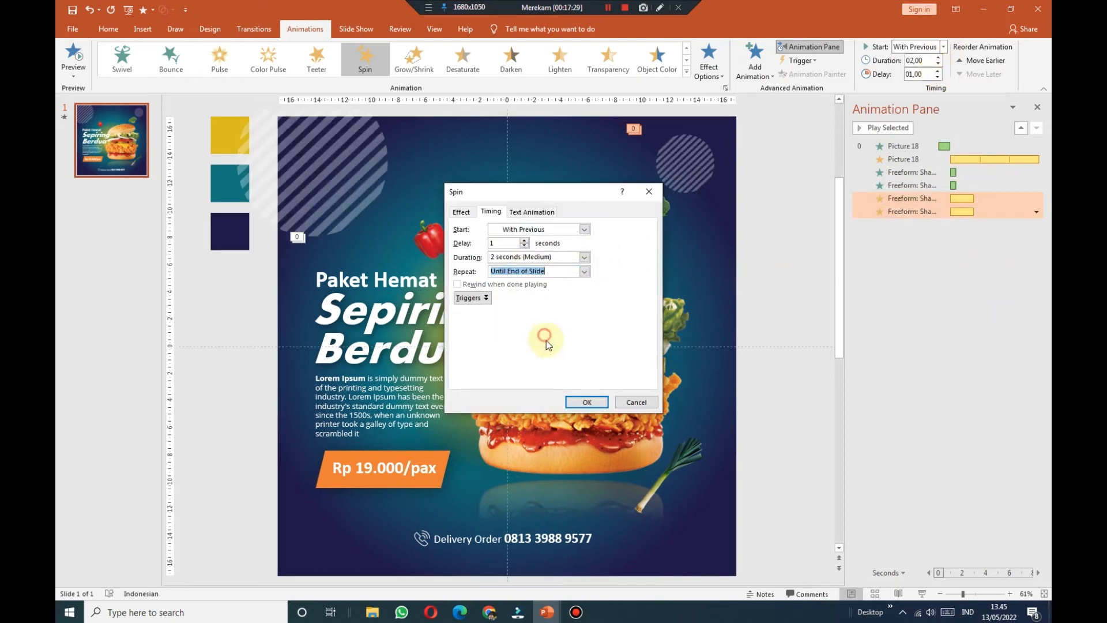
pyautogui.click(586, 402)
# Step: Stop the preview and add the broccoli and red pepper to the leek selection
pyautogui.click(787, 230)
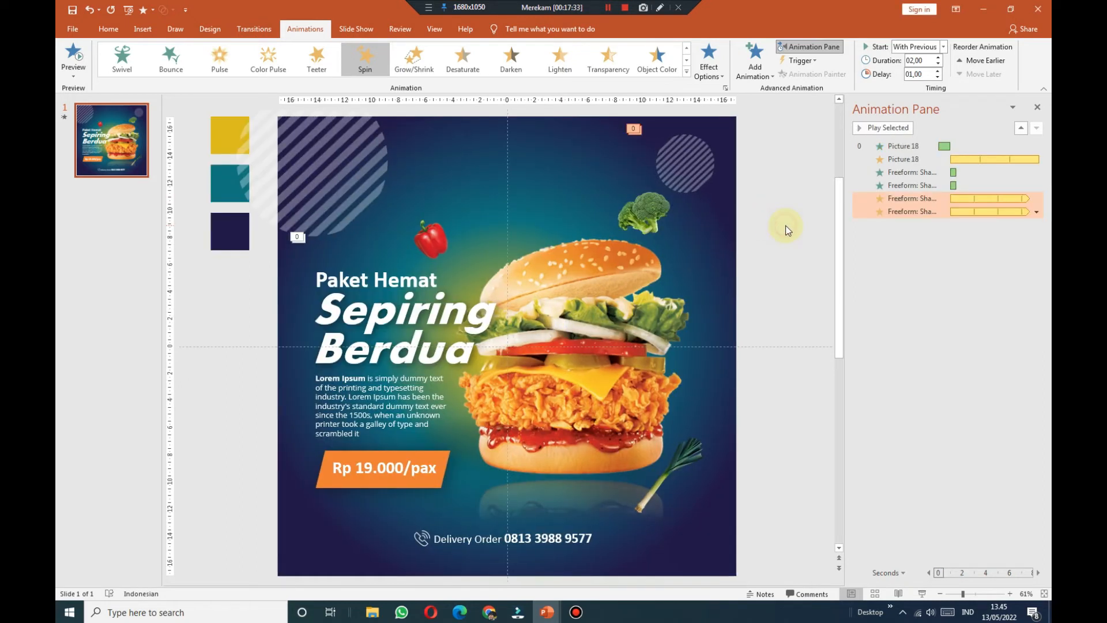
pyautogui.click(636, 218)
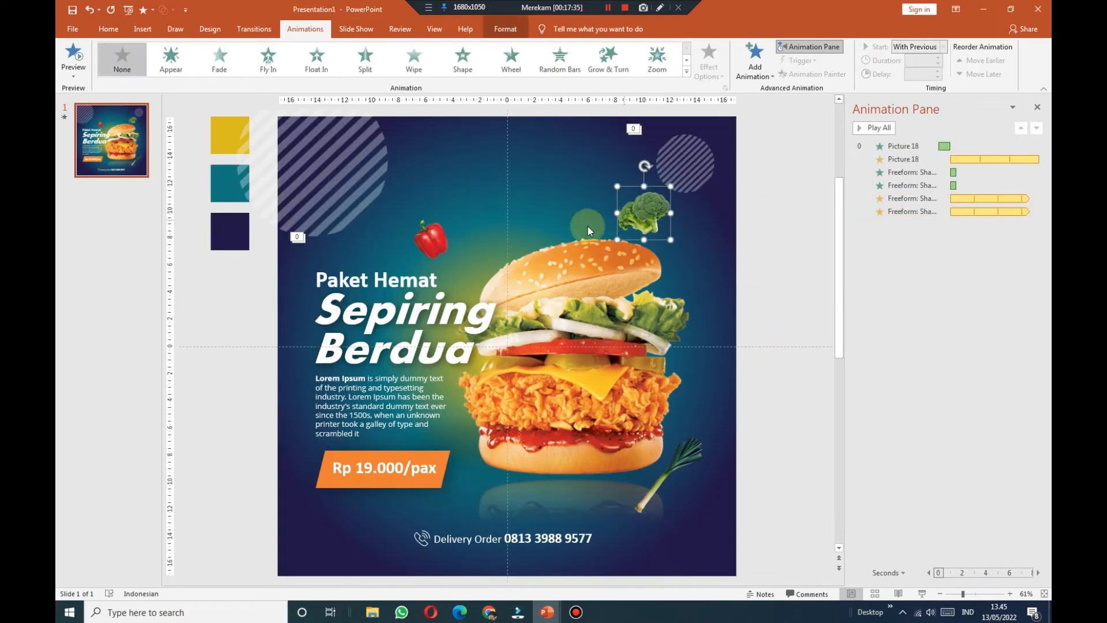
pyautogui.keyDown('shift'); pyautogui.click(439, 237); pyautogui.keyUp('shift')
# Step: Make the broccoli, pepper and leek zoom in from the slide centre after a 1.25-second delay
pyautogui.click(658, 57)
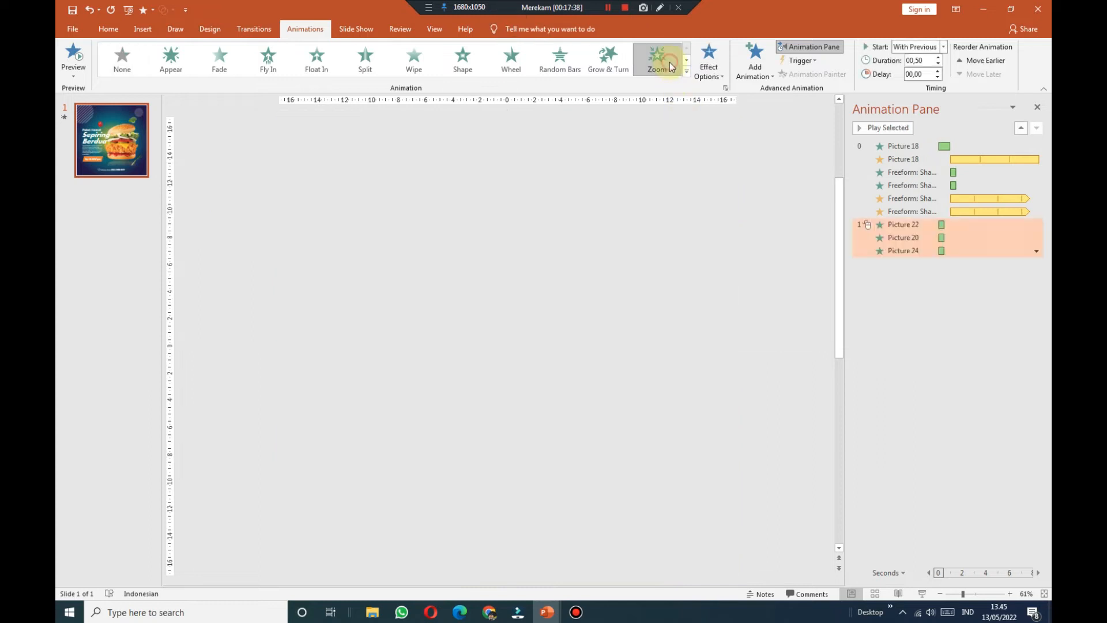
pyautogui.click(708, 65)
pyautogui.click(704, 139)
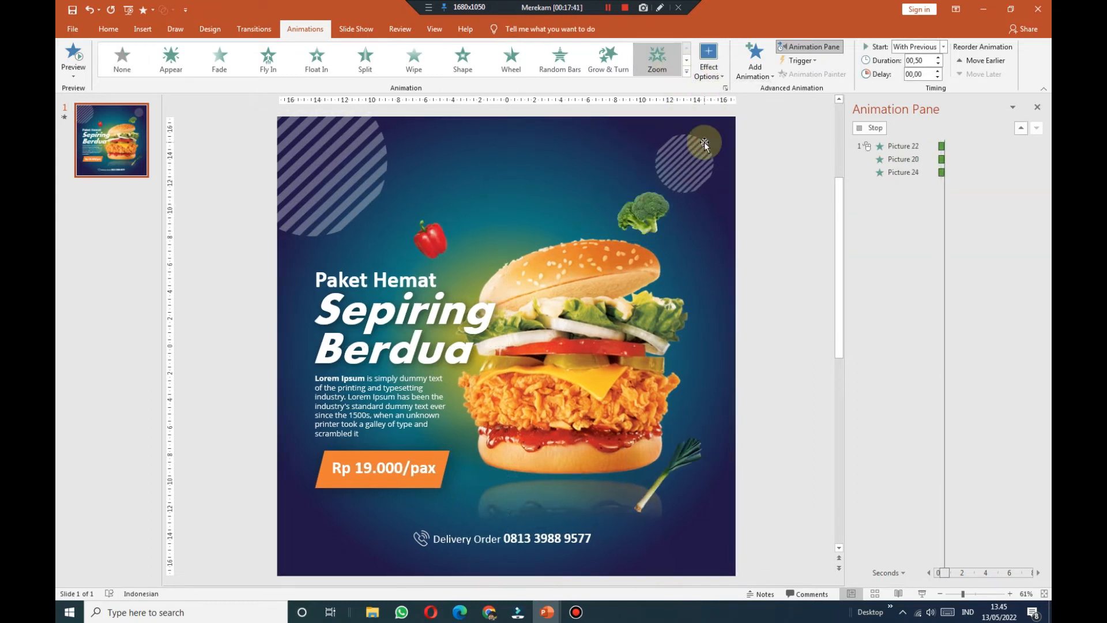
pyautogui.click(938, 71)
pyautogui.click(938, 70)
pyautogui.click(939, 71)
pyautogui.click(939, 70)
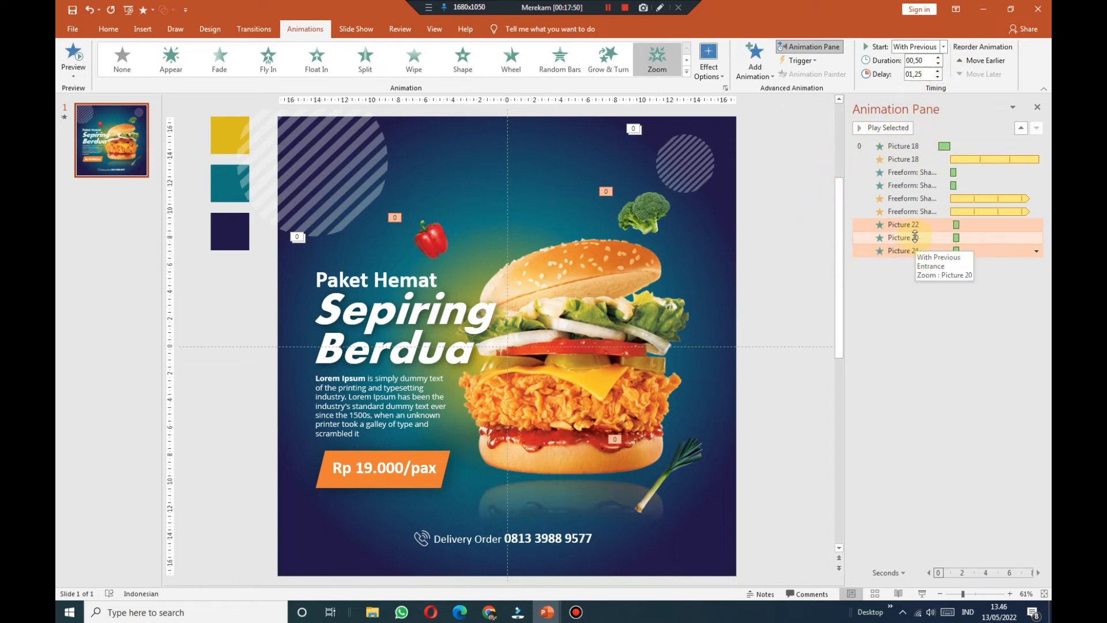
# Step: Give the red pepper a short Lines motion path that starts With Previous, right after its entrance
pyautogui.click(444, 242)
pyautogui.click(754, 64)
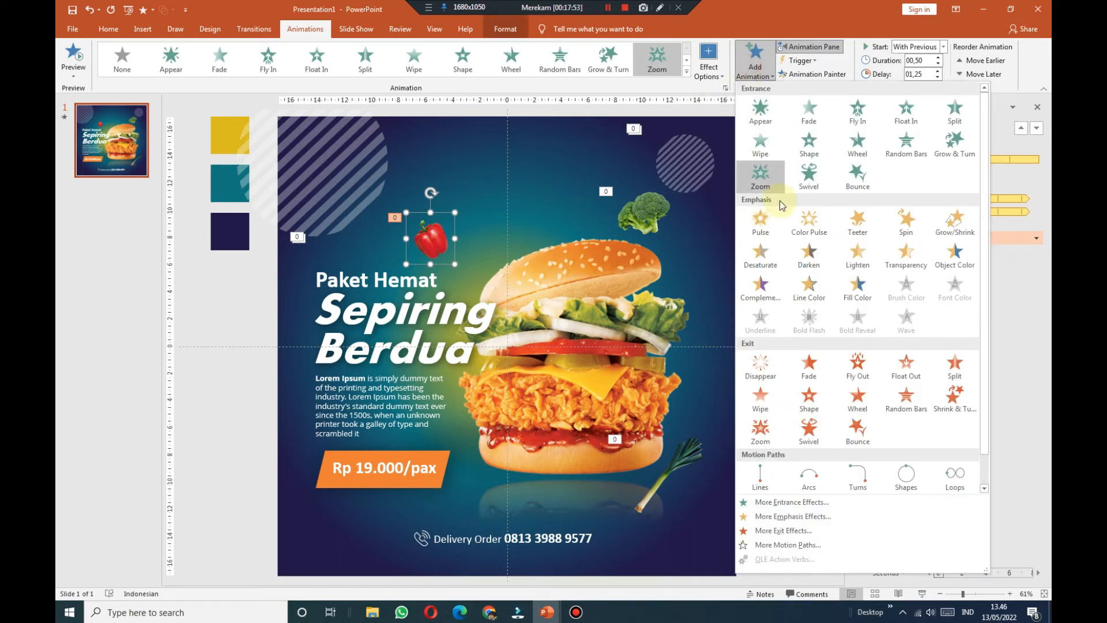
pyautogui.click(760, 478)
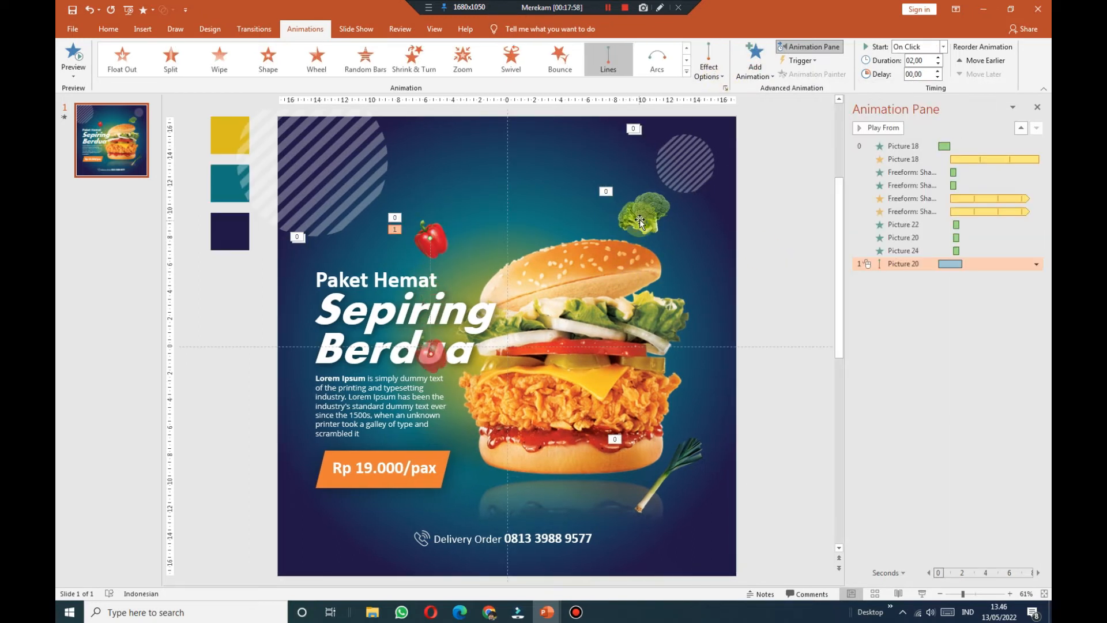
pyautogui.moveTo(432, 353); pyautogui.dragTo(453, 265)
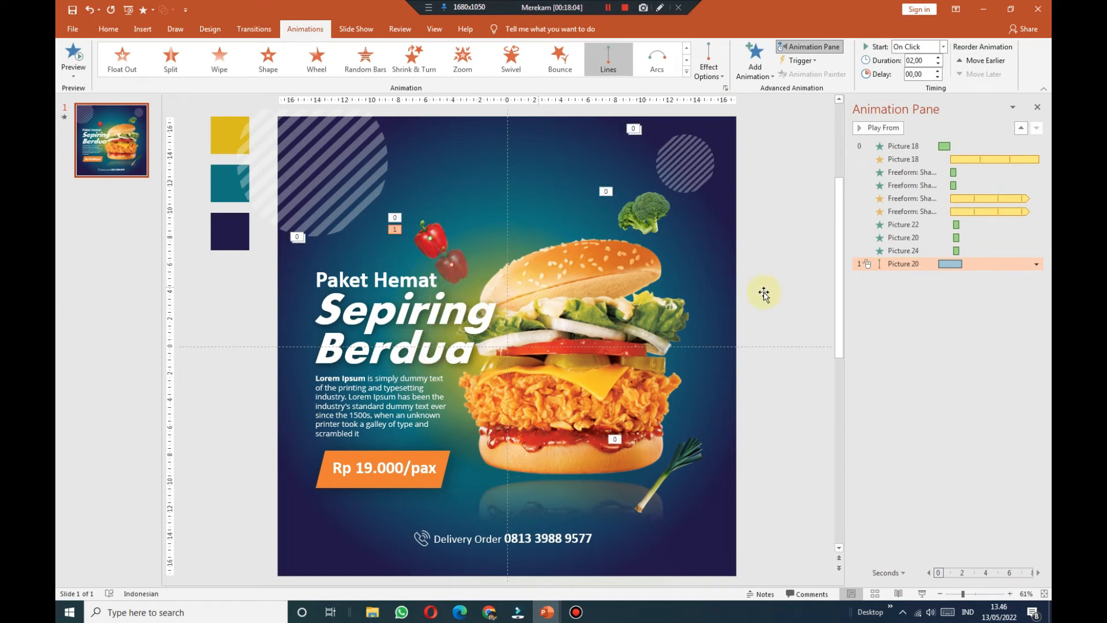
pyautogui.click(943, 47)
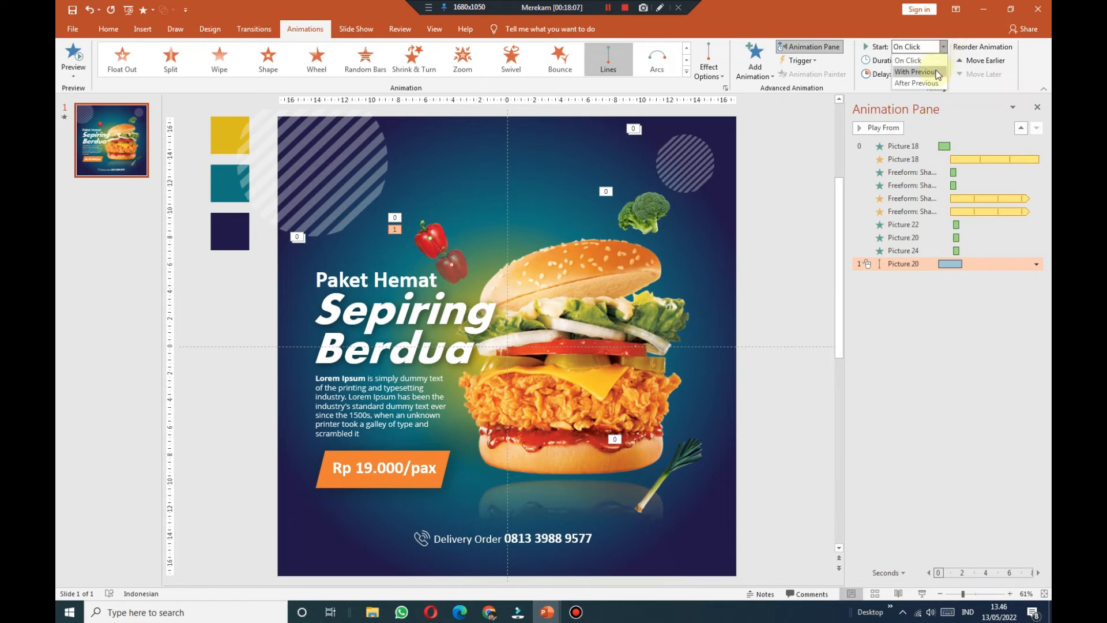
pyautogui.click(937, 74)
pyautogui.moveTo(934, 262); pyautogui.dragTo(938, 242)
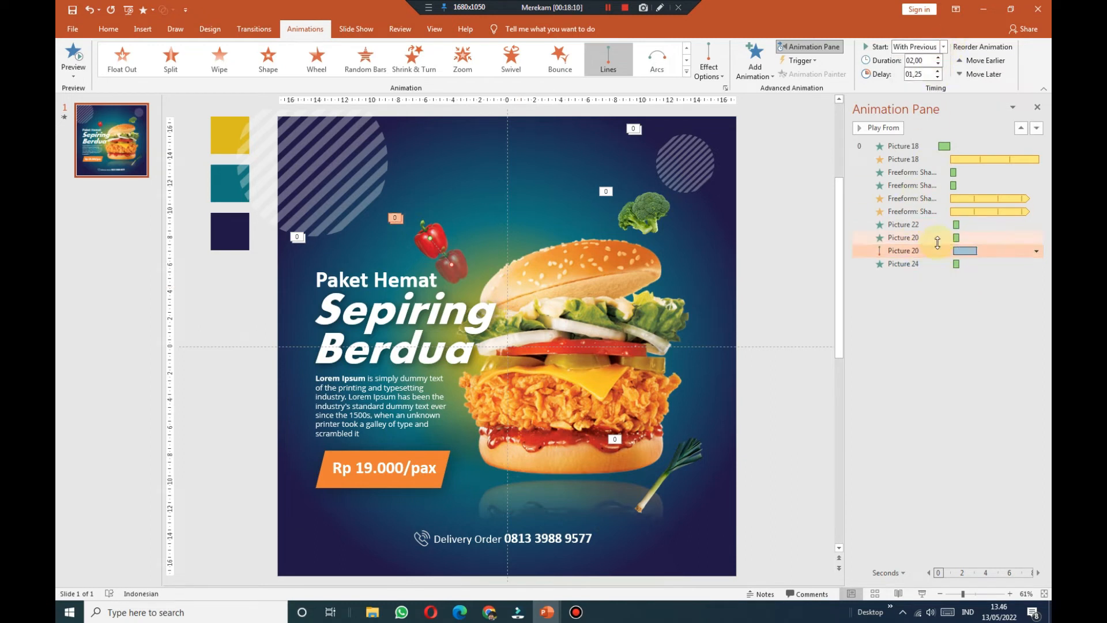
# Step: Set the pepper's path to auto-reverse and repeat until the end of the slide
pyautogui.click(1036, 251)
pyautogui.click(948, 317)
pyautogui.click(461, 212)
pyautogui.click(463, 306)
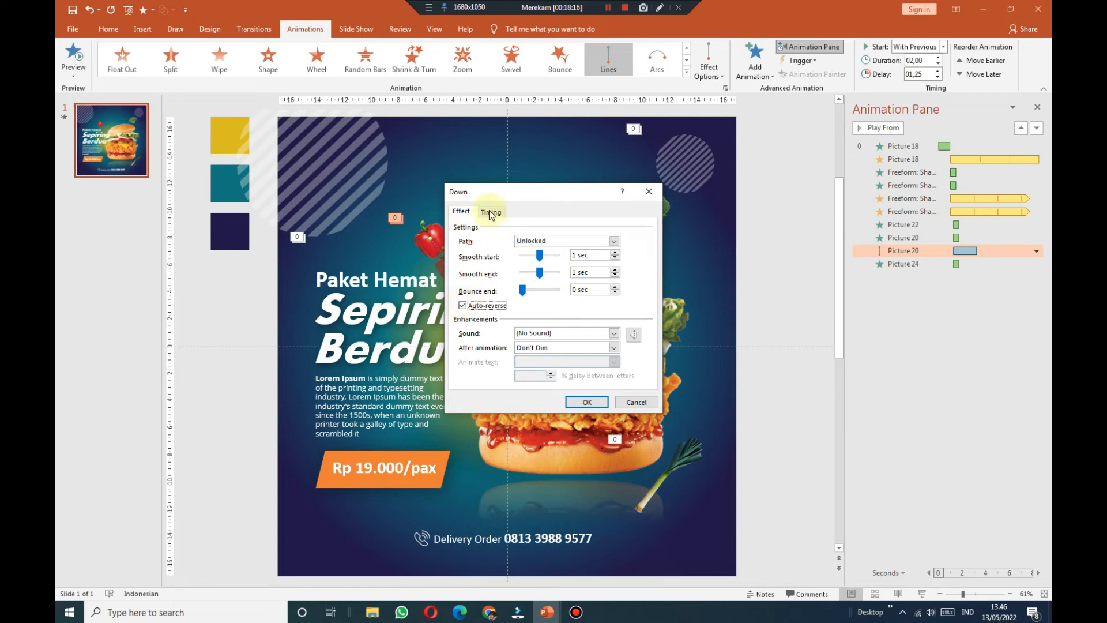
pyautogui.click(491, 212)
pyautogui.click(585, 272)
pyautogui.click(549, 336)
pyautogui.click(587, 402)
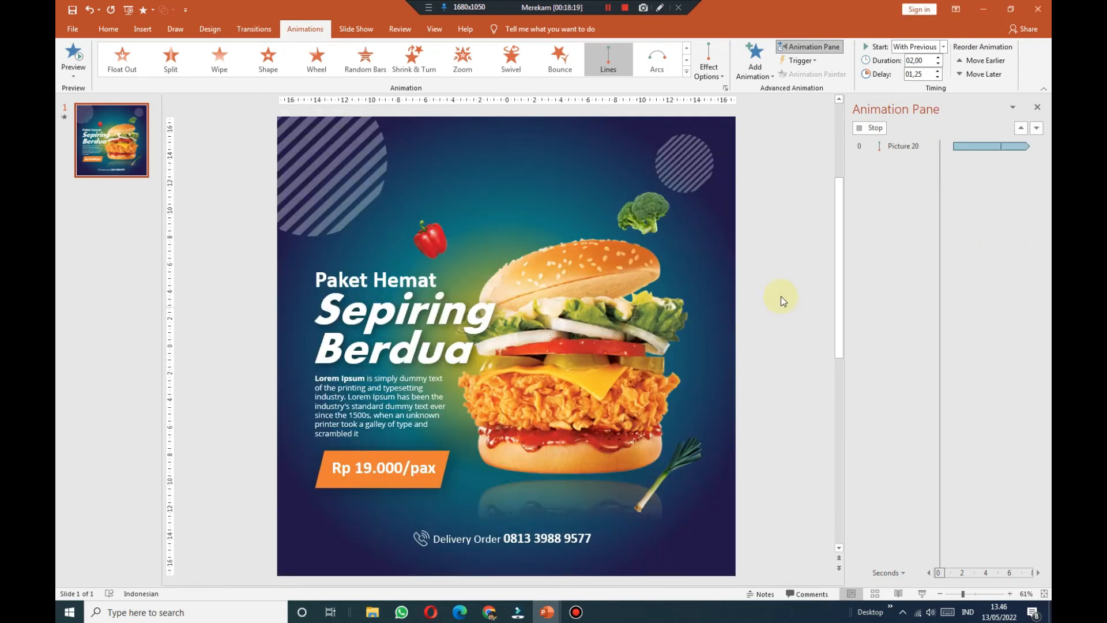
# Step: Give the broccoli a short Lines motion path, placed right after its entrance
pyautogui.click(632, 226)
pyautogui.click(755, 57)
pyautogui.click(761, 474)
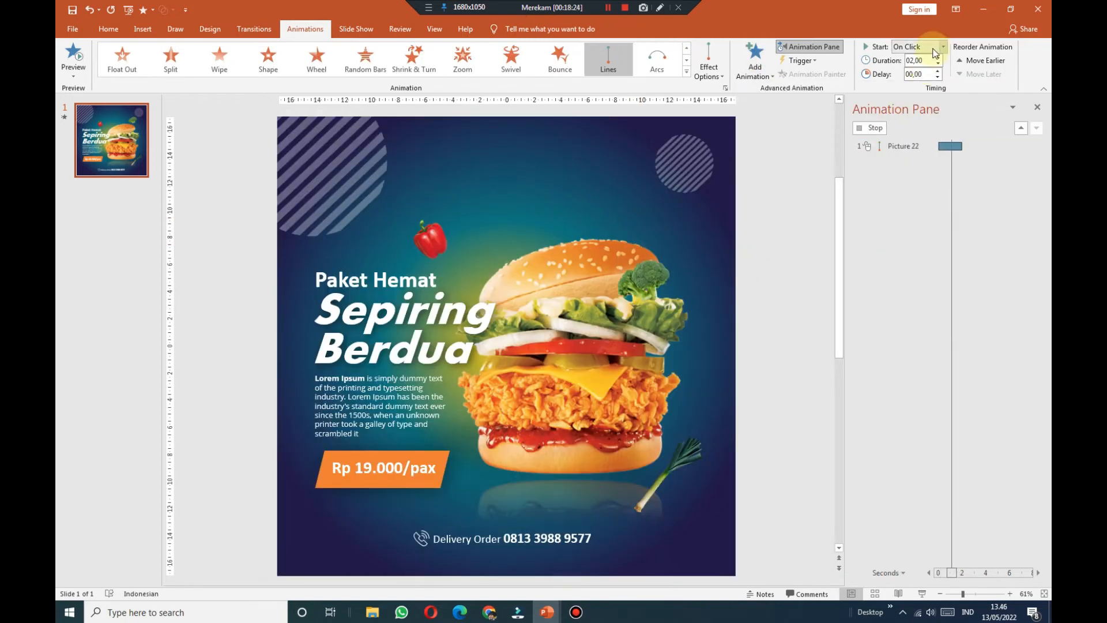
pyautogui.click(927, 277)
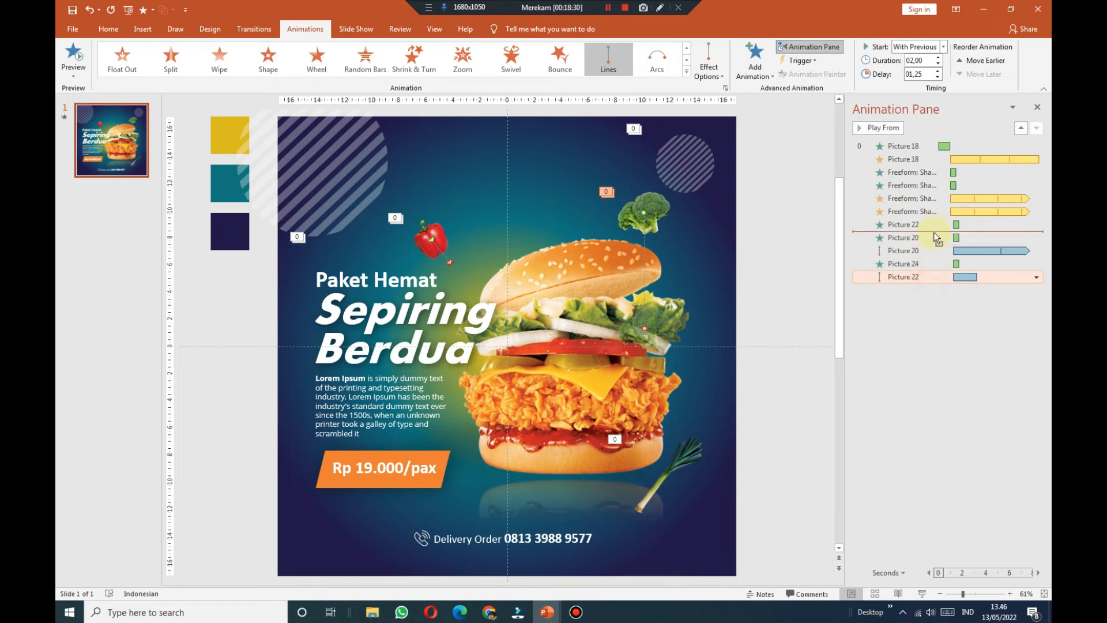
pyautogui.moveTo(935, 233); pyautogui.dragTo(934, 233)
pyautogui.moveTo(645, 328); pyautogui.dragTo(610, 187)
pyautogui.click(879, 237)
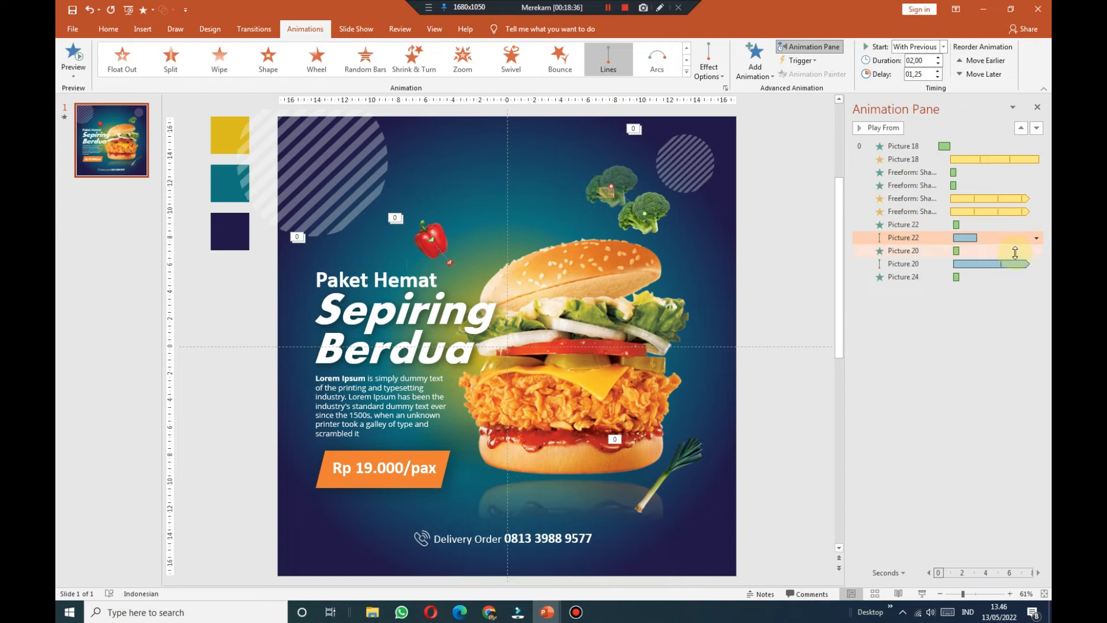
# Step: Set the broccoli's path to auto-reverse and repeat until the end of the slide
pyautogui.click(1036, 238)
pyautogui.click(975, 302)
pyautogui.click(464, 213)
pyautogui.click(490, 214)
pyautogui.click(464, 213)
pyautogui.click(491, 213)
pyautogui.click(585, 271)
pyautogui.click(521, 341)
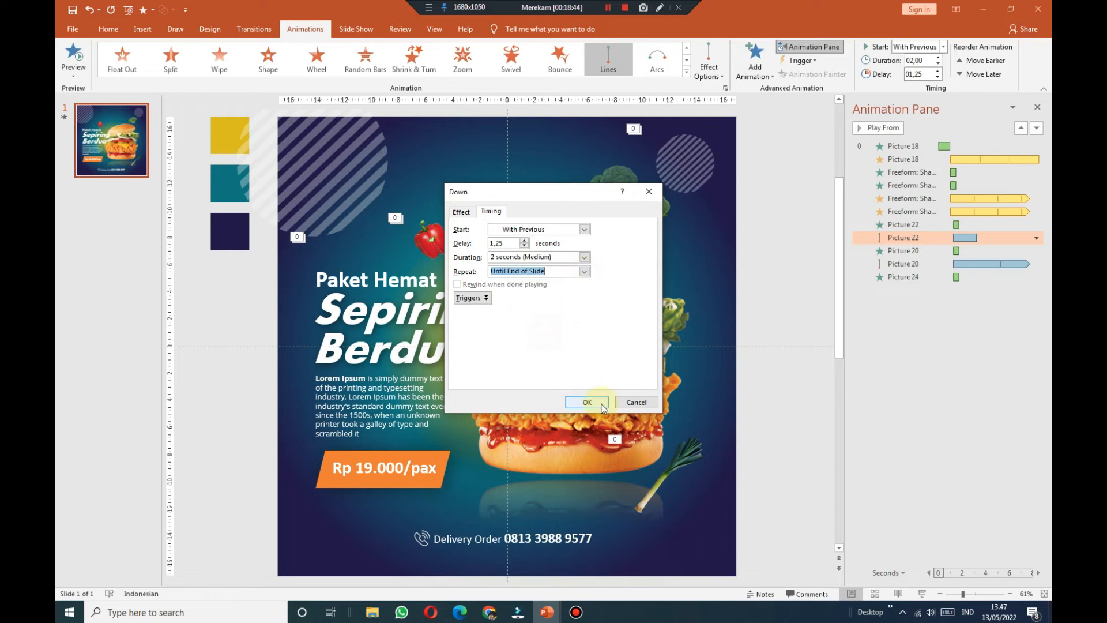
pyautogui.click(585, 271)
pyautogui.click(555, 334)
pyautogui.click(595, 400)
# Step: Stop the animation preview and select the leek picture
pyautogui.click(777, 321)
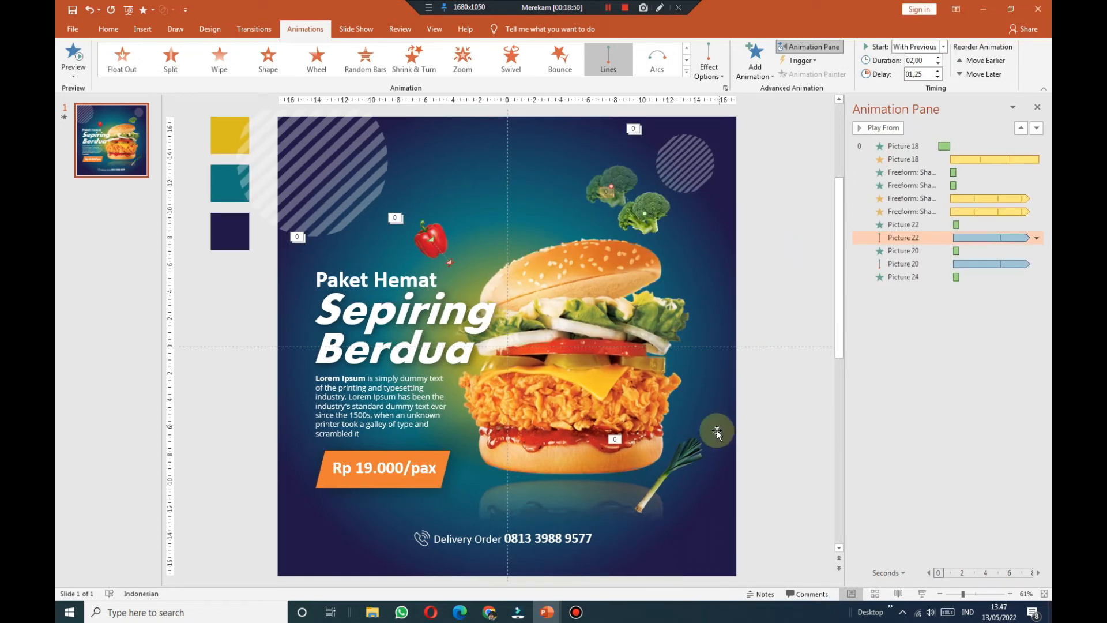
pyautogui.click(695, 450)
pyautogui.click(755, 64)
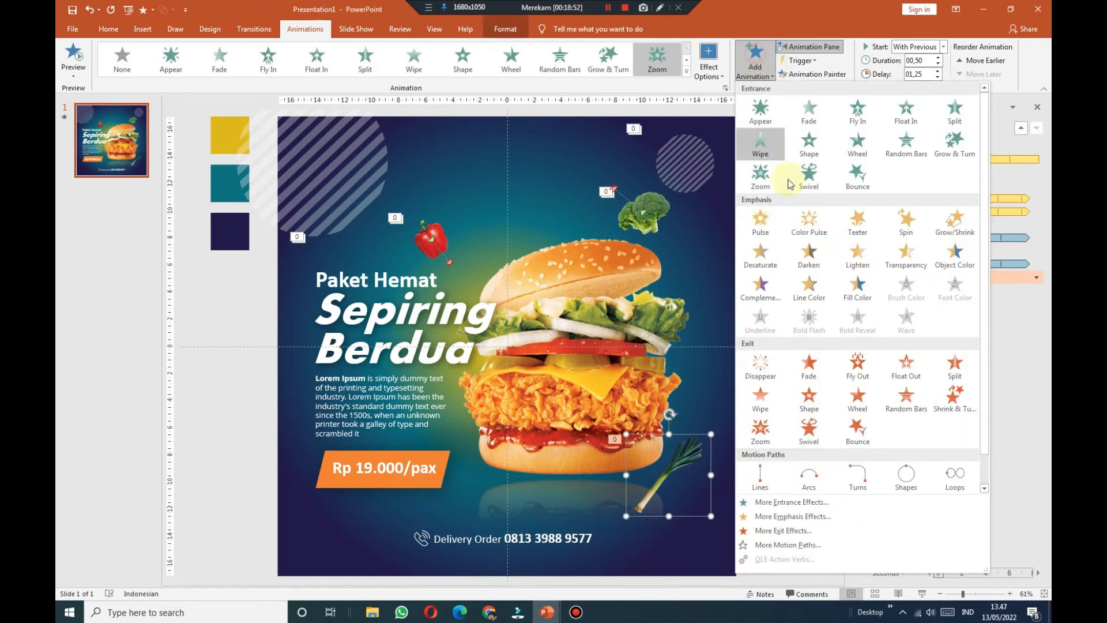
# Step: Give the leek a Lines motion path starting With Previous, shortened to end near the leek
pyautogui.click(761, 474)
pyautogui.click(943, 47)
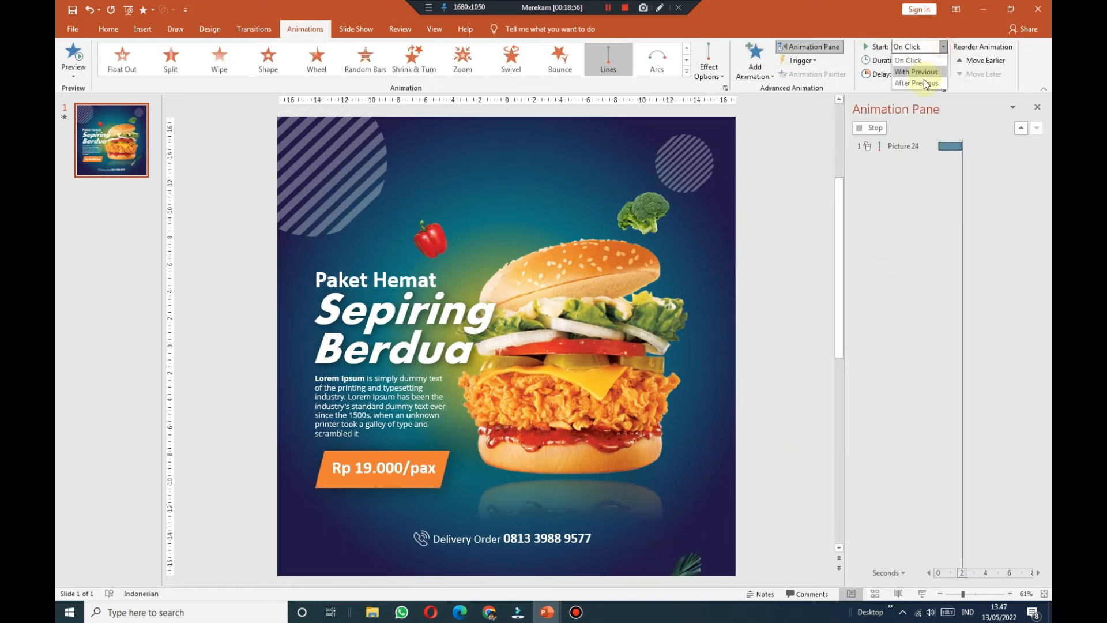
pyautogui.click(921, 73)
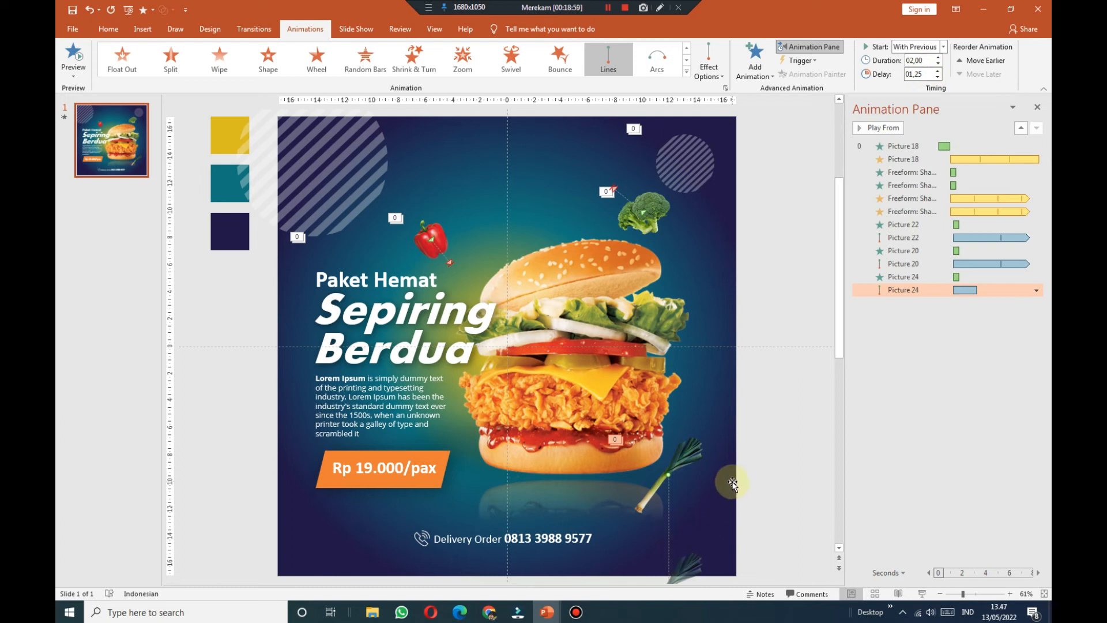
pyautogui.moveTo(842, 369); pyautogui.dragTo(842, 383)
pyautogui.moveTo(669, 561); pyautogui.dragTo(644, 478)
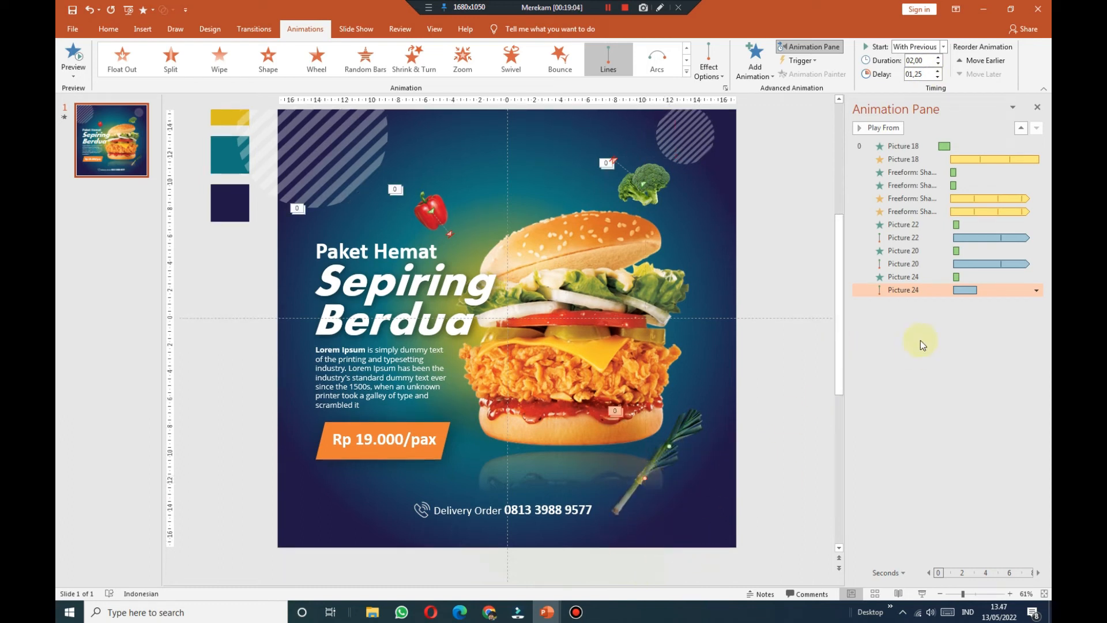
# Step: Set the leek's path to auto-reverse and repeat until the end of the slide
pyautogui.click(1035, 291)
pyautogui.click(981, 354)
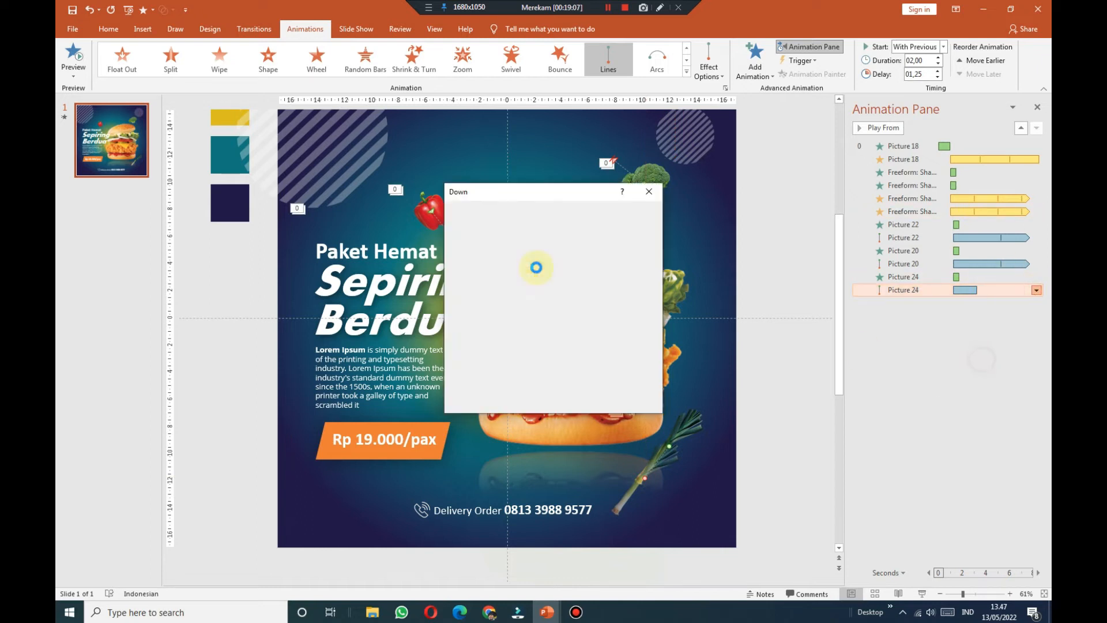
pyautogui.click(464, 212)
pyautogui.click(462, 306)
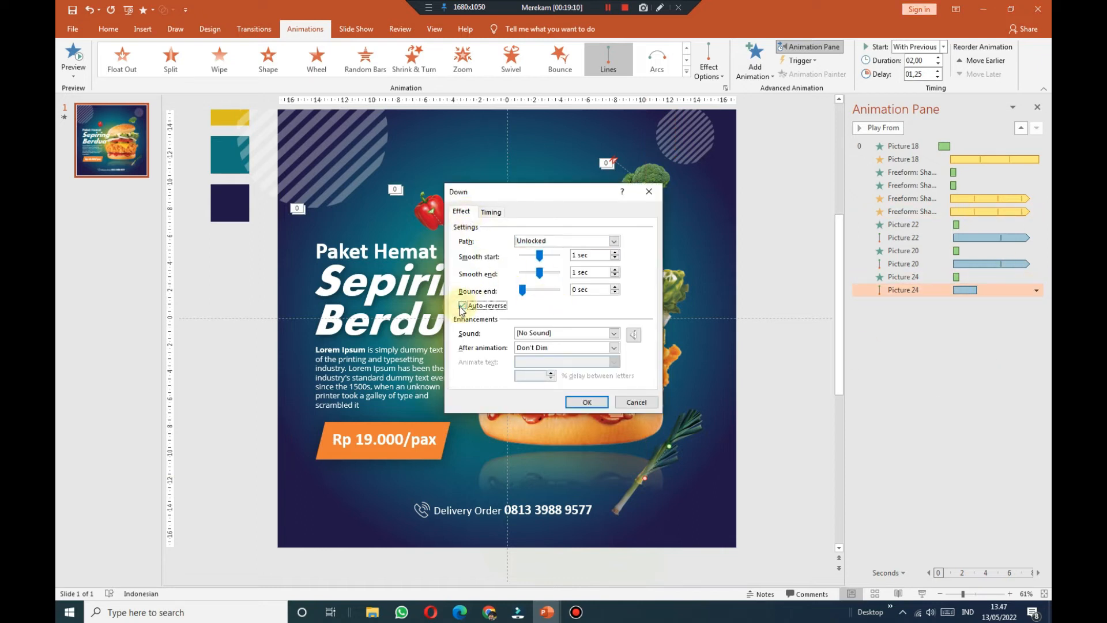
pyautogui.click(490, 212)
pyautogui.click(584, 271)
pyautogui.click(542, 337)
pyautogui.click(587, 402)
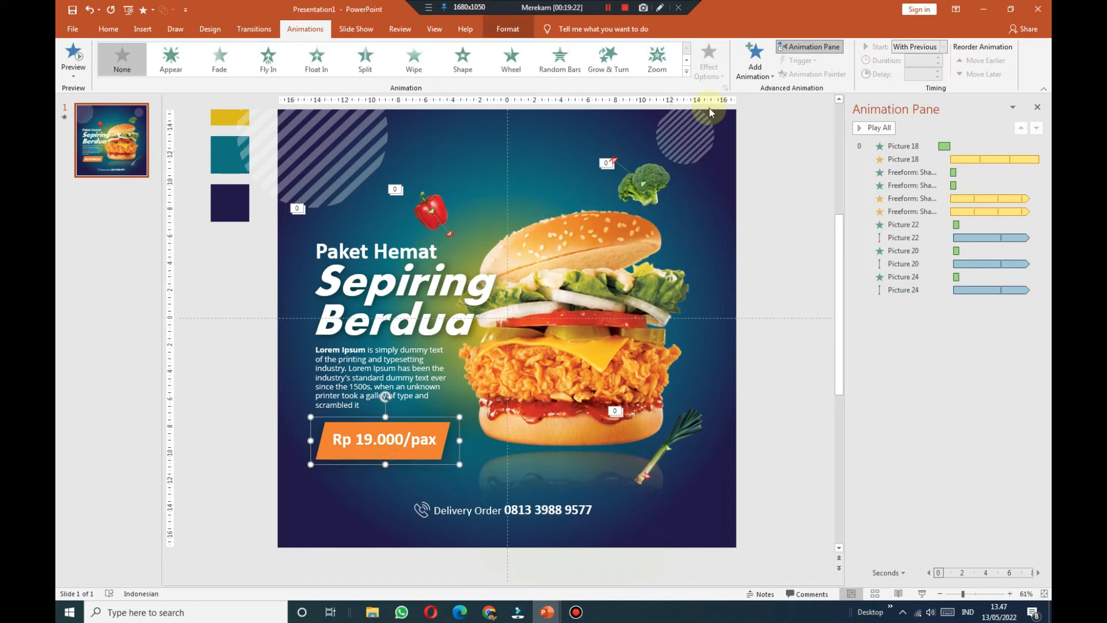
# Step: Give the Rp 19.000/pax price tag a Zoom entrance that starts With Previous
pyautogui.click(754, 68)
pyautogui.click(660, 70)
pyautogui.click(721, 72)
pyautogui.click(742, 136)
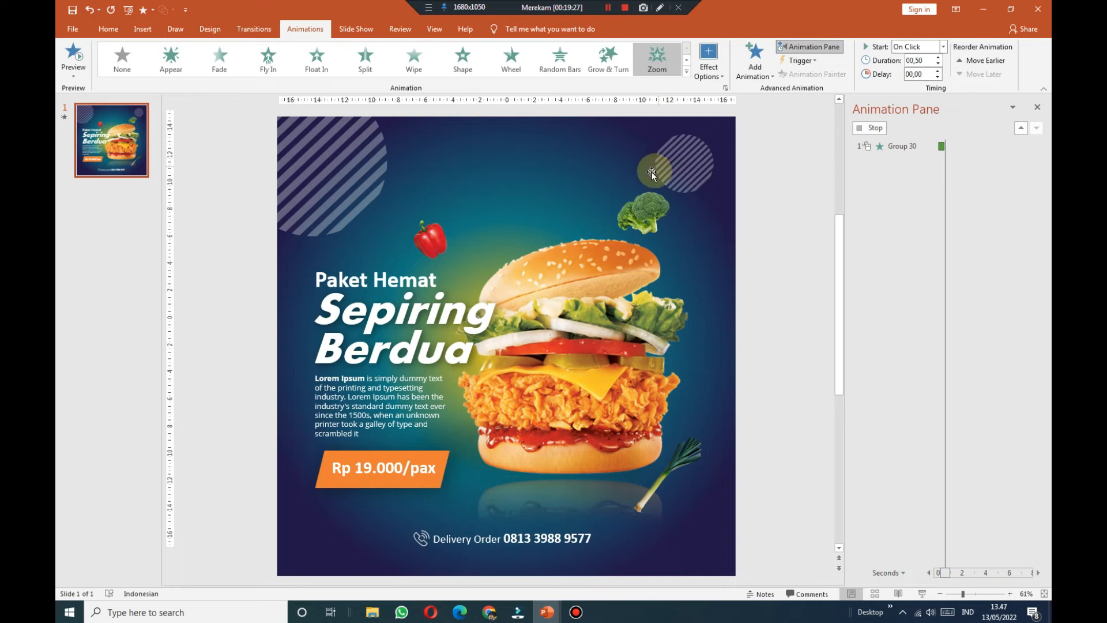
pyautogui.click(944, 47)
pyautogui.click(933, 72)
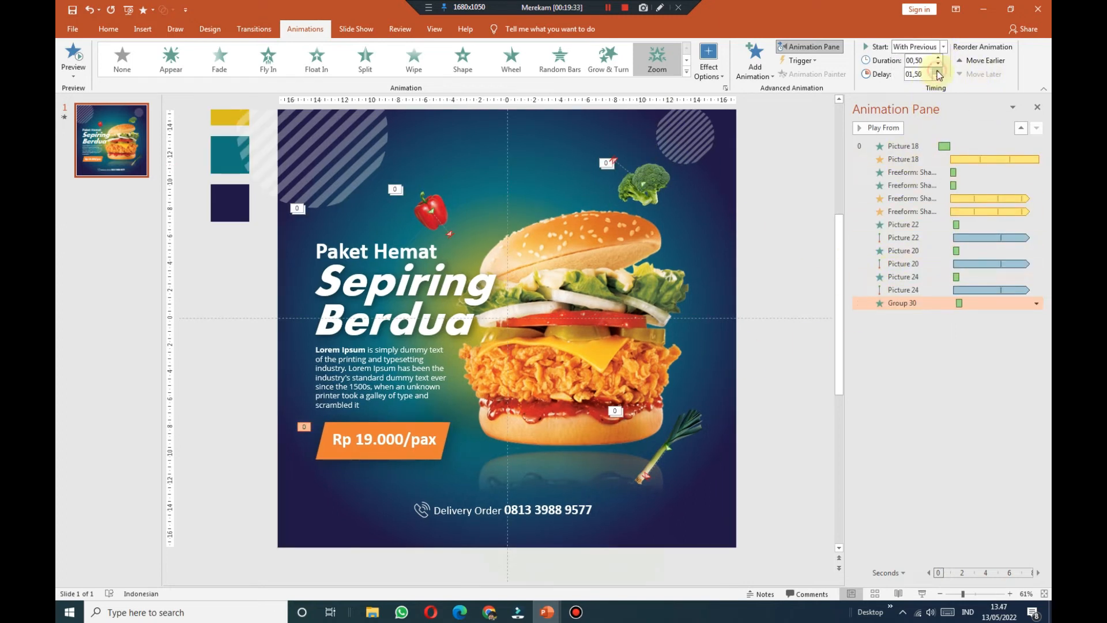
pyautogui.click(363, 252)
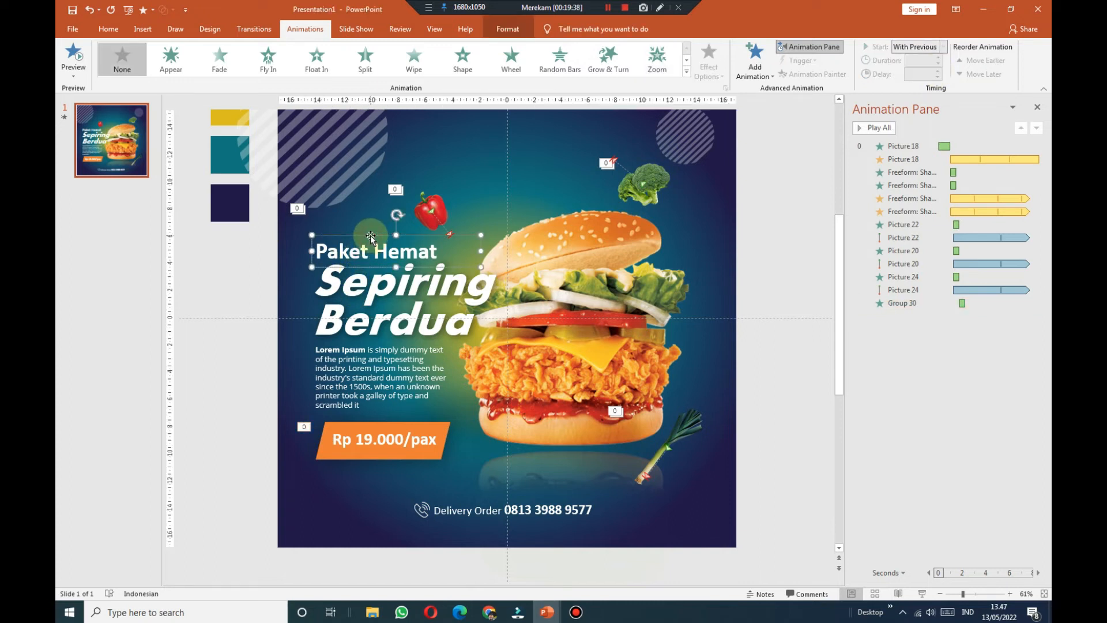
# Step: Give Paket Hemat a Fly In from the left and copy it to Sepiring Berdua and Lorem Ipsum
pyautogui.click(268, 57)
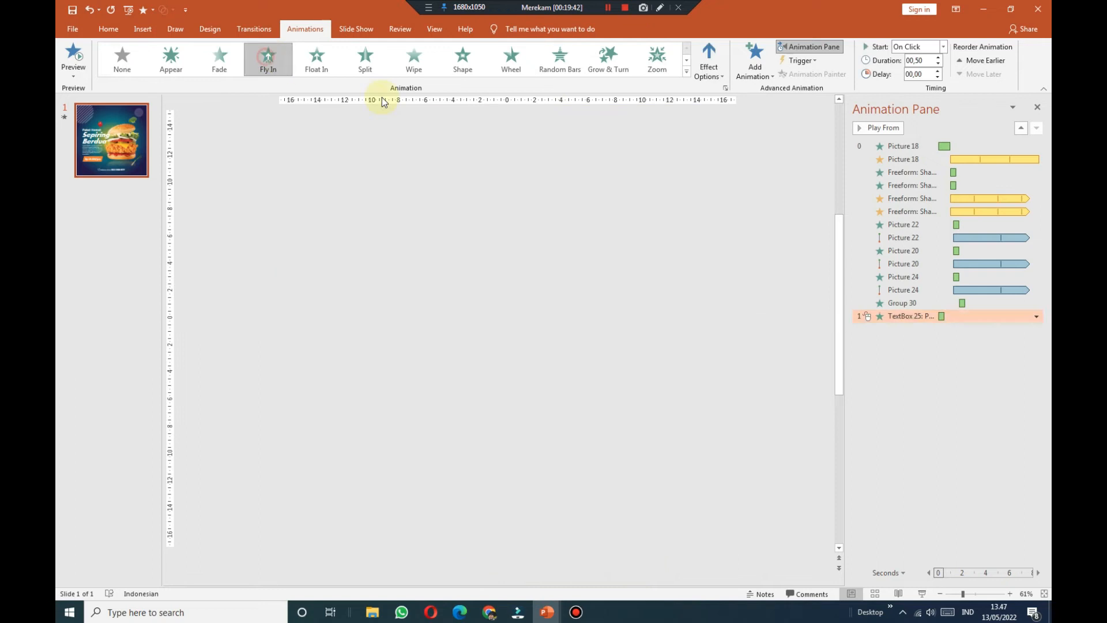
pyautogui.click(708, 63)
pyautogui.click(739, 162)
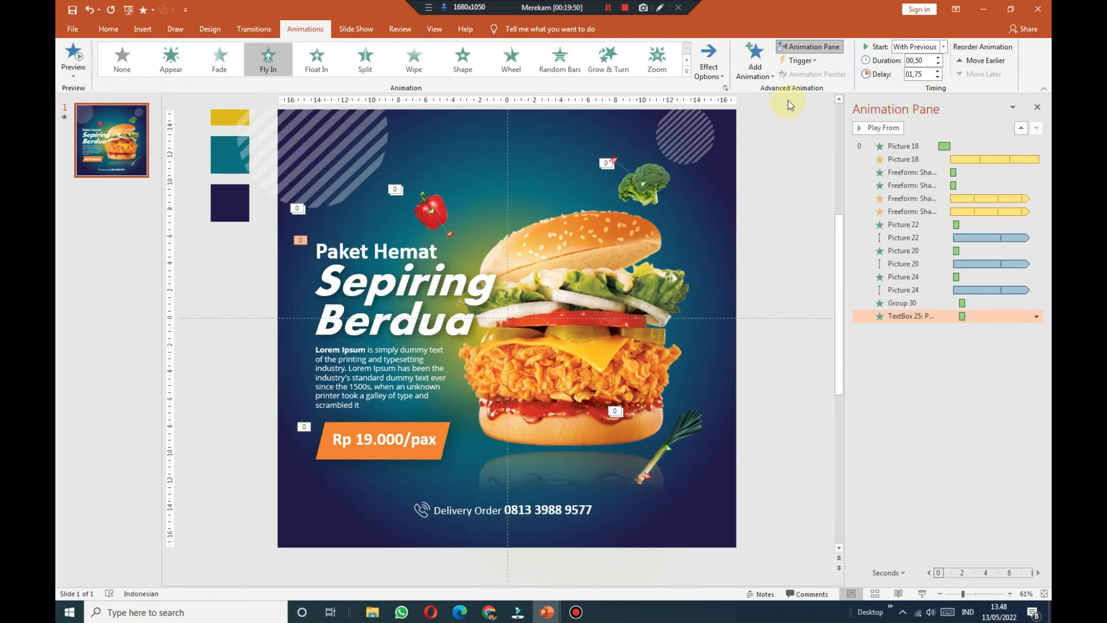
pyautogui.click(370, 250)
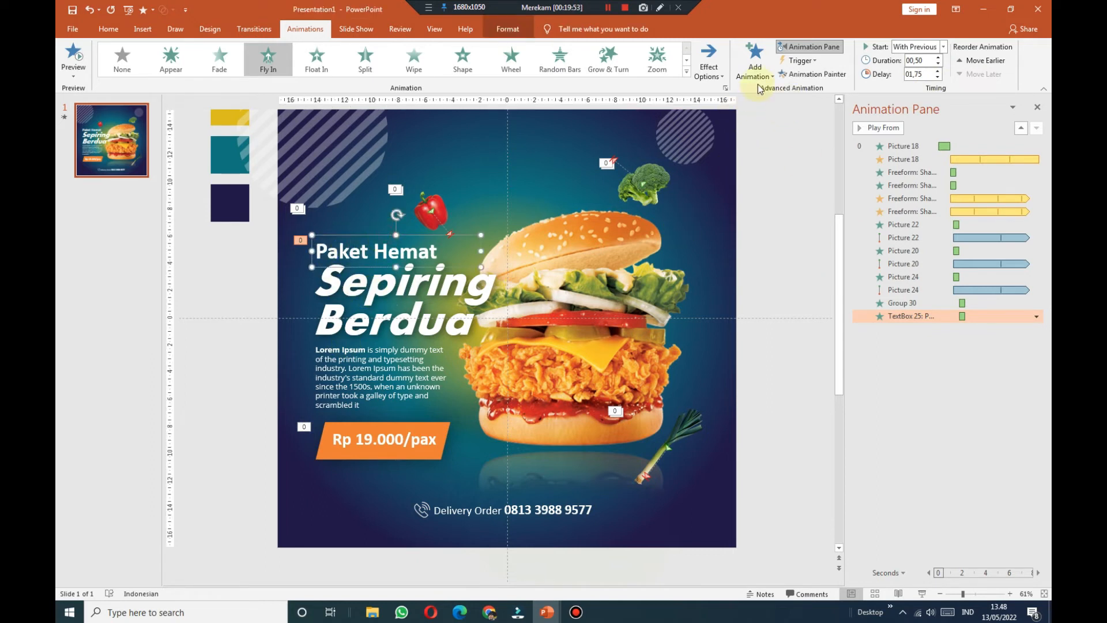
pyautogui.click(812, 74)
pyautogui.click(374, 288)
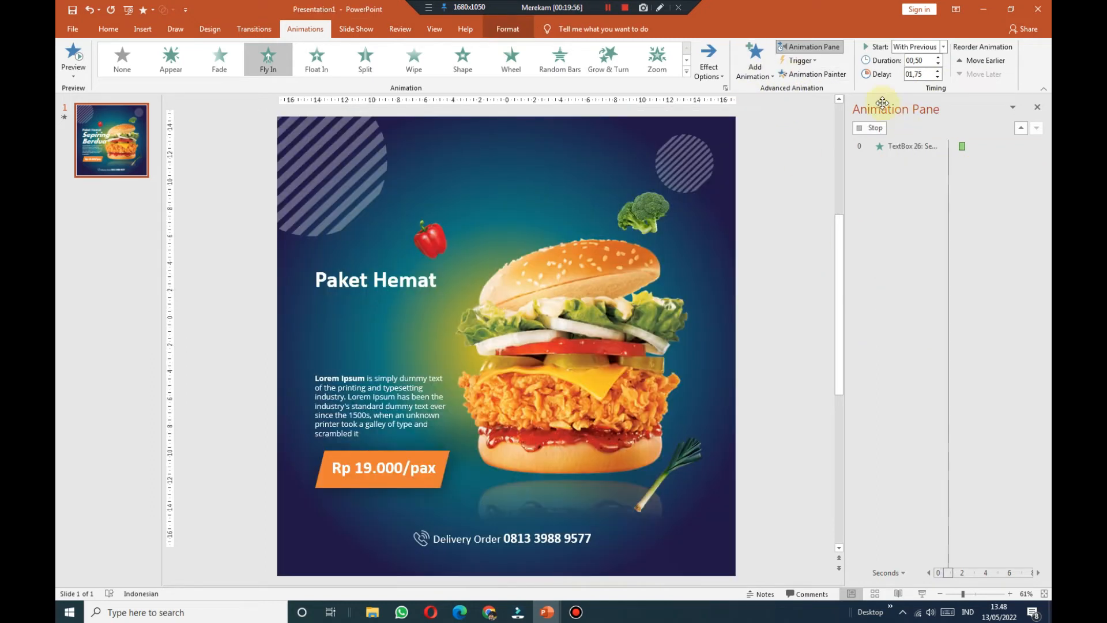
pyautogui.click(816, 77)
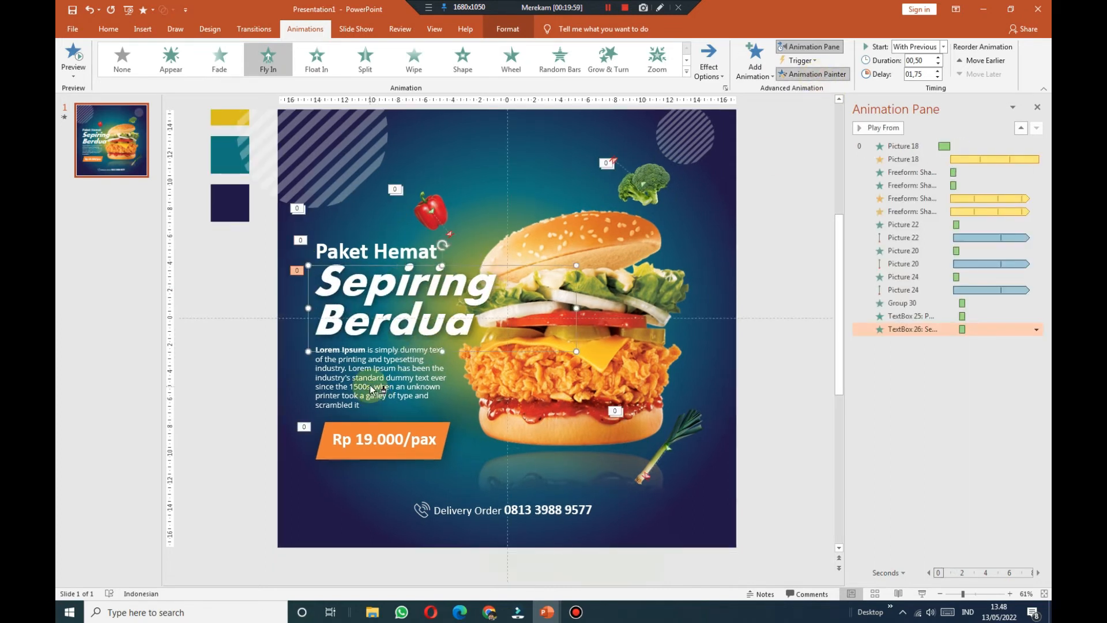
pyautogui.click(370, 382)
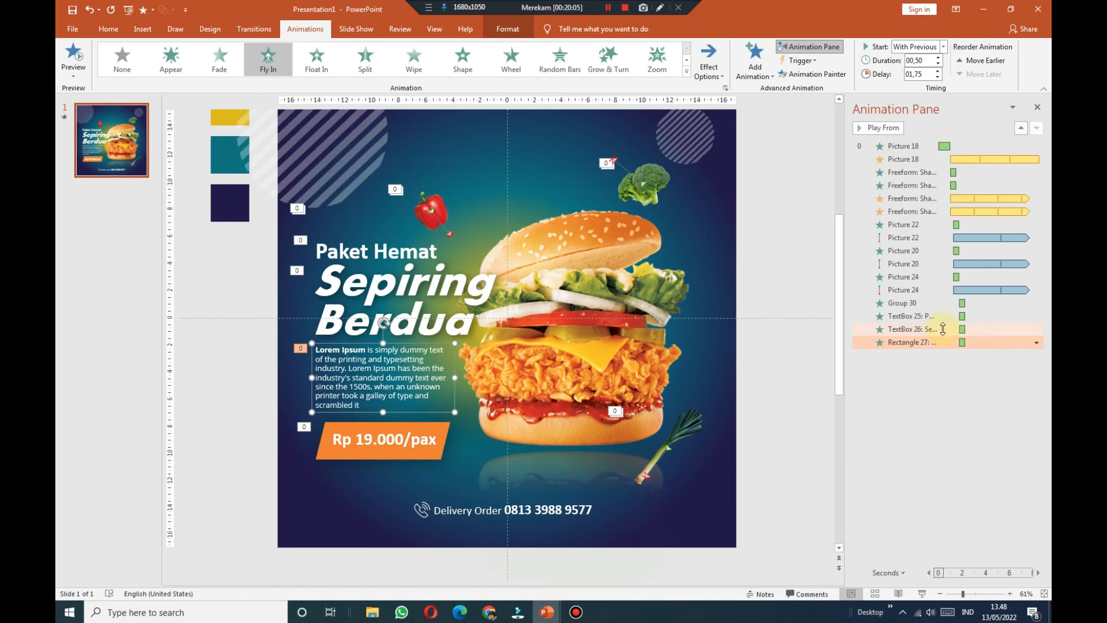
# Step: Set the three text animations to 0.75 seconds with smooth start 0.38 and smooth end 0.37
pyautogui.click(323, 249)
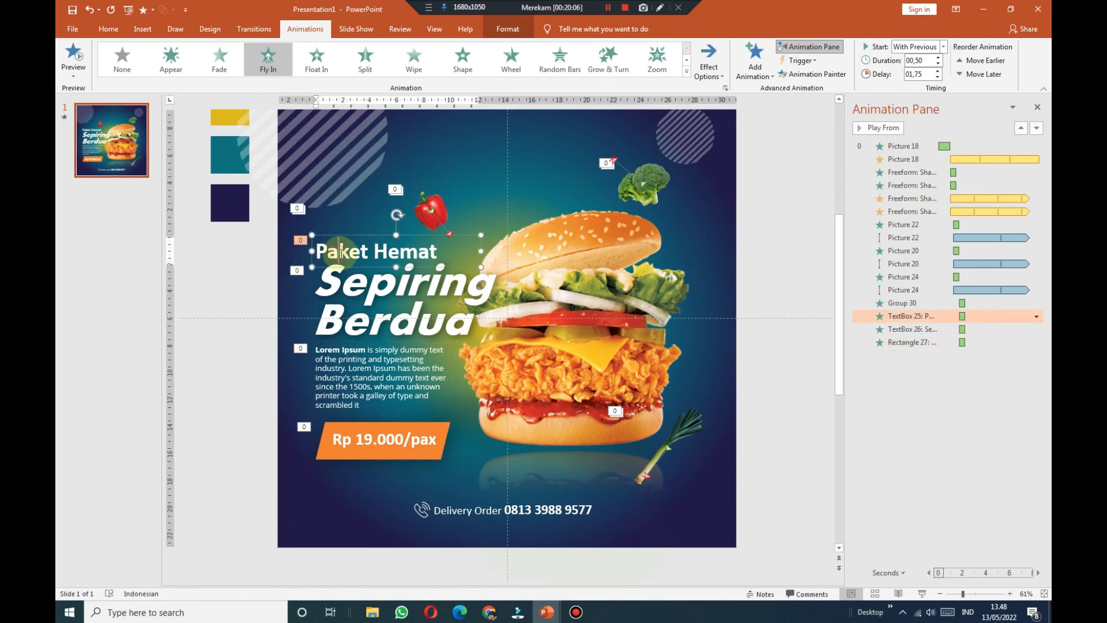
pyautogui.keyDown('shift'); pyautogui.click(358, 282); pyautogui.keyUp('shift')
pyautogui.keyDown('shift'); pyautogui.click(339, 354); pyautogui.keyUp('shift')
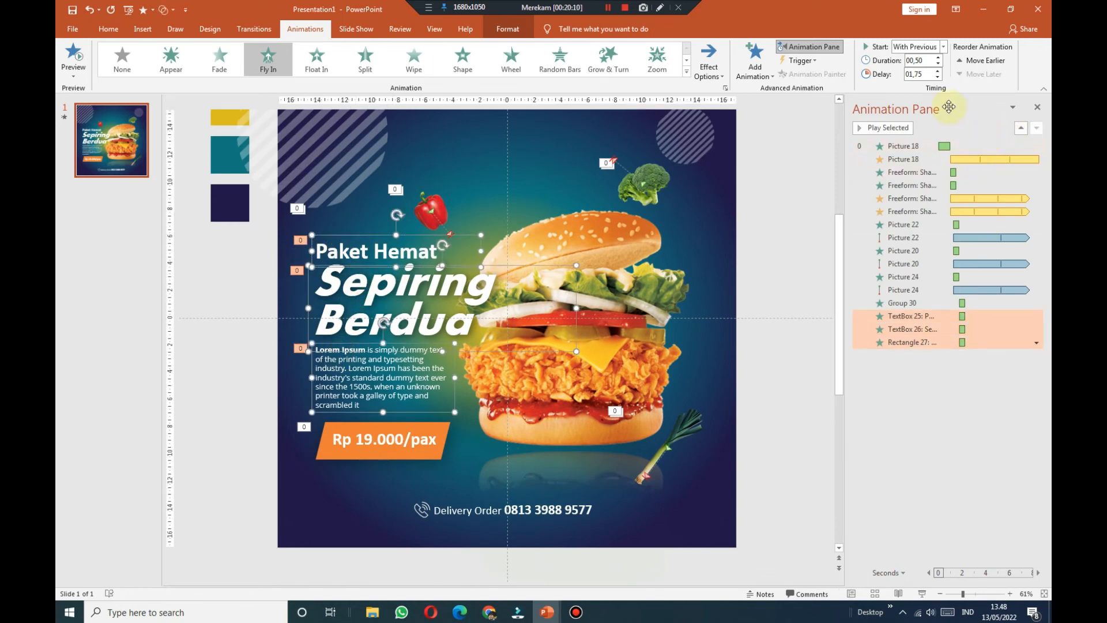
pyautogui.click(938, 57)
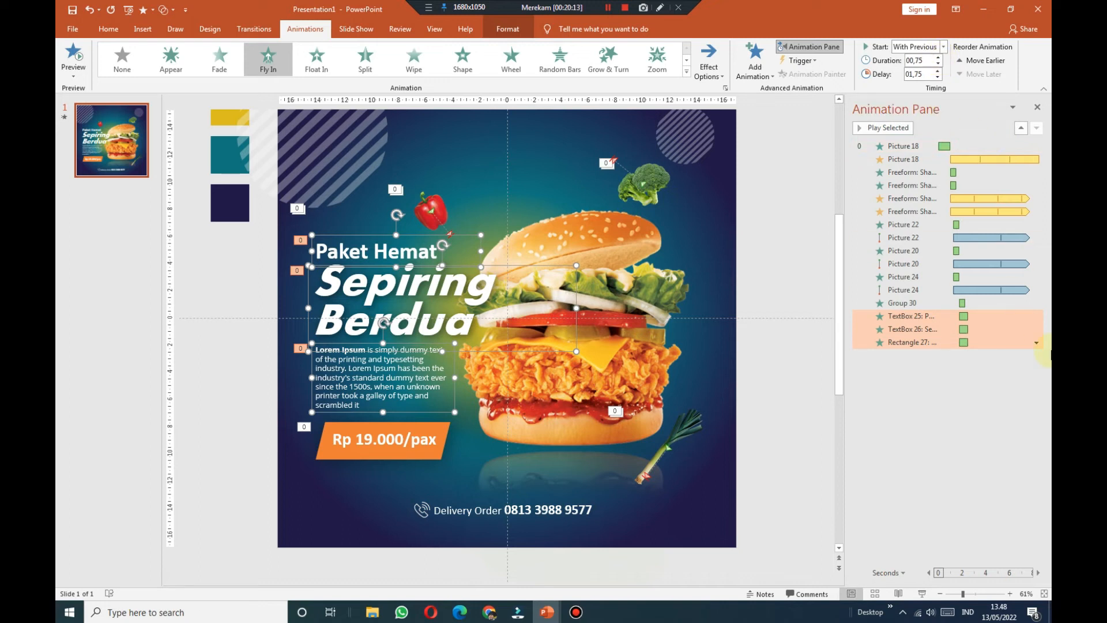
pyautogui.click(1036, 343)
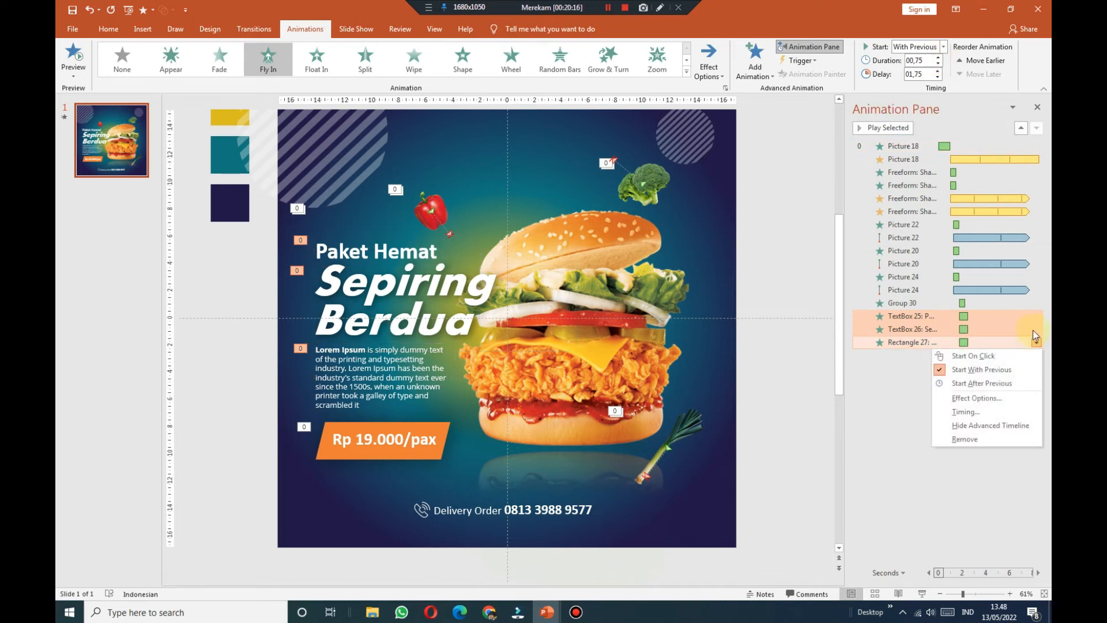
pyautogui.click(976, 398)
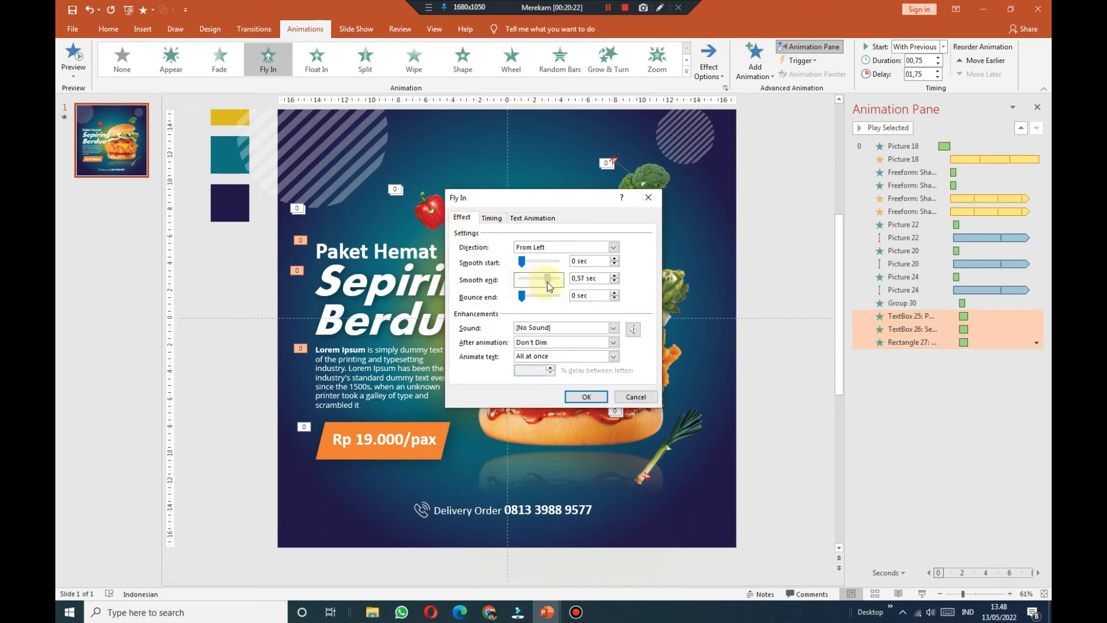
pyautogui.moveTo(522, 262); pyautogui.dragTo(539, 271)
pyautogui.click(598, 398)
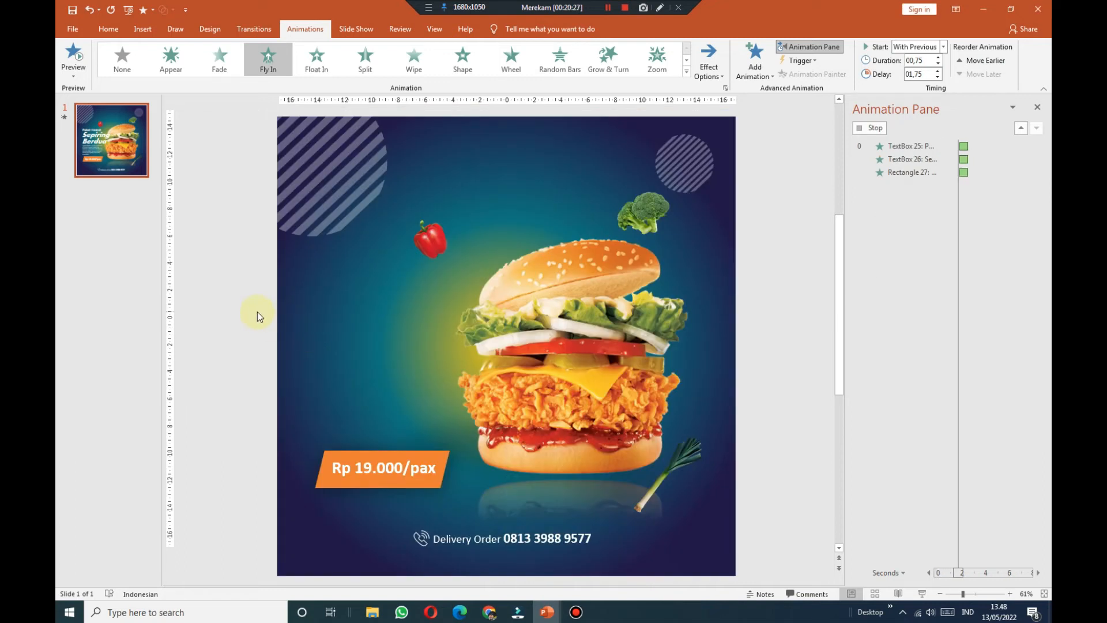
# Step: Select the Sepiring Berdua and Lorem Ipsum animations in the Animation Pane to start them later
pyautogui.click(369, 257)
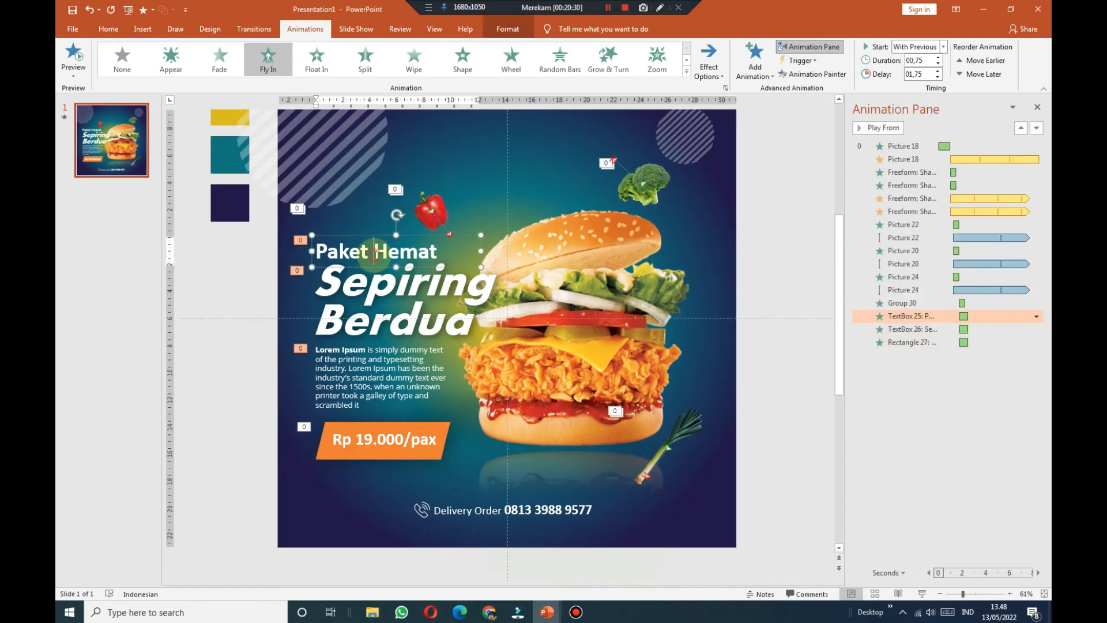
pyautogui.click(927, 331)
pyautogui.keyDown('ctrl'); pyautogui.click(927, 342); pyautogui.keyUp('ctrl')
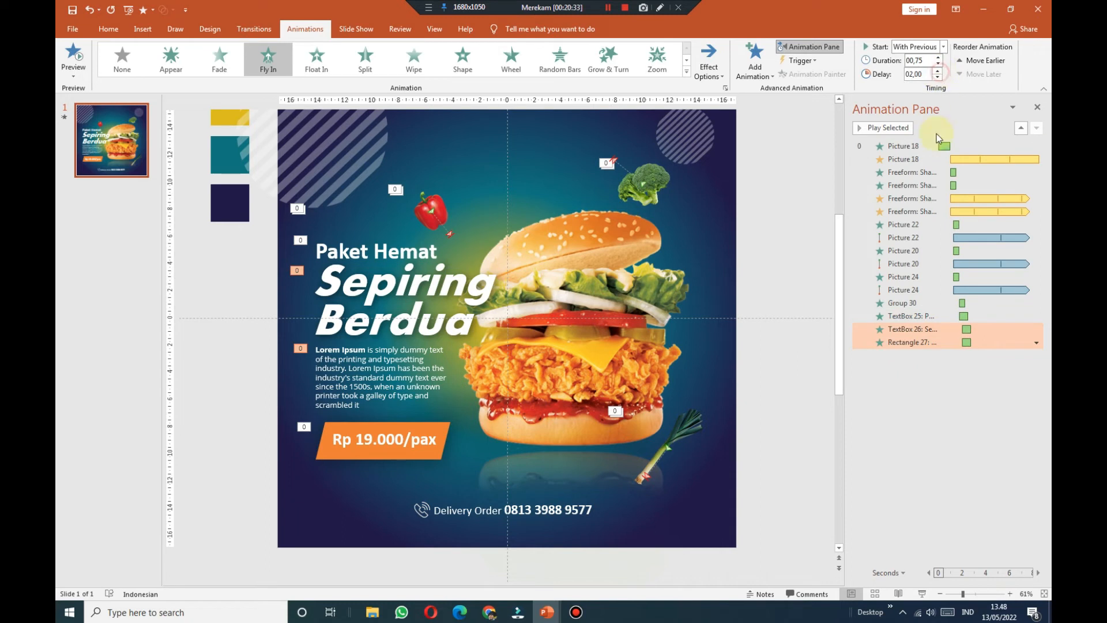
pyautogui.click(928, 340)
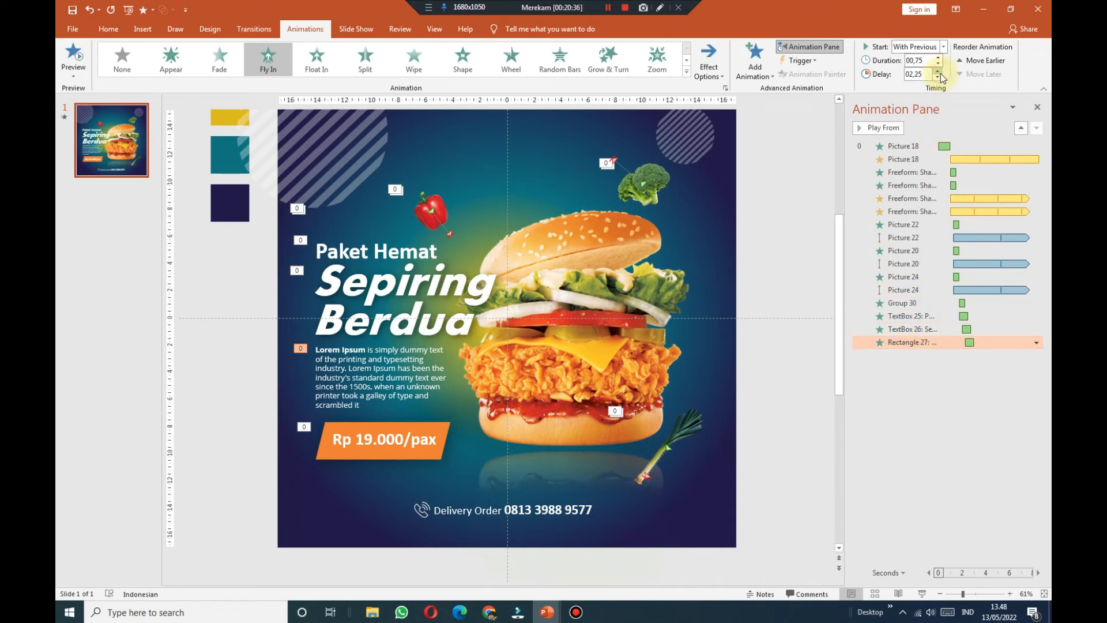
# Step: Make the Lorem Ipsum paragraph's Fly In animate the text by letter
pyautogui.click(426, 385)
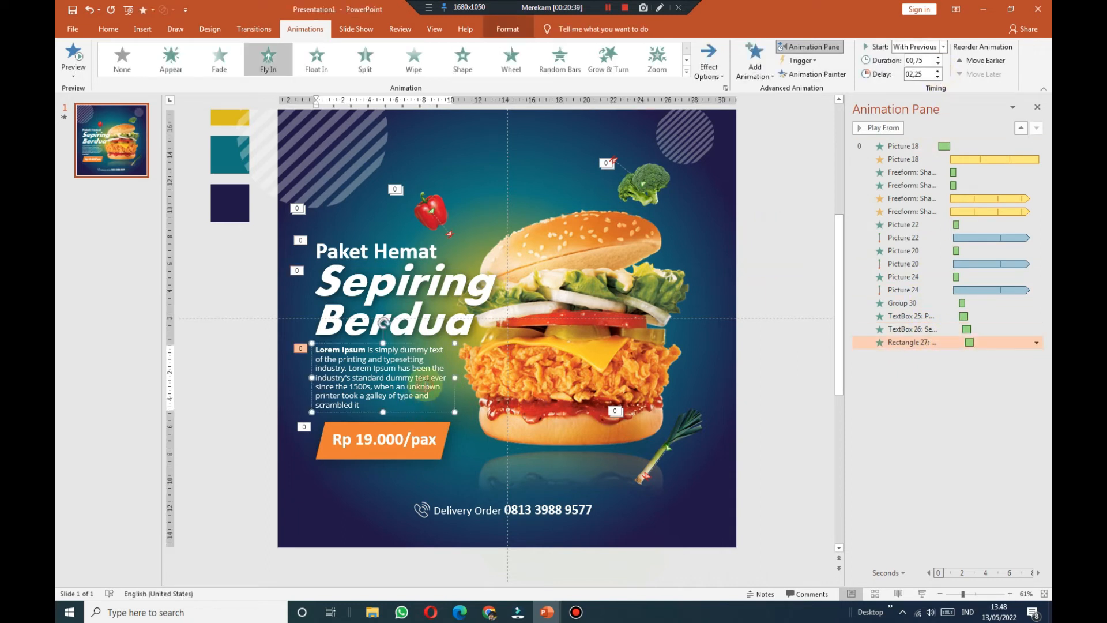
pyautogui.click(1036, 342)
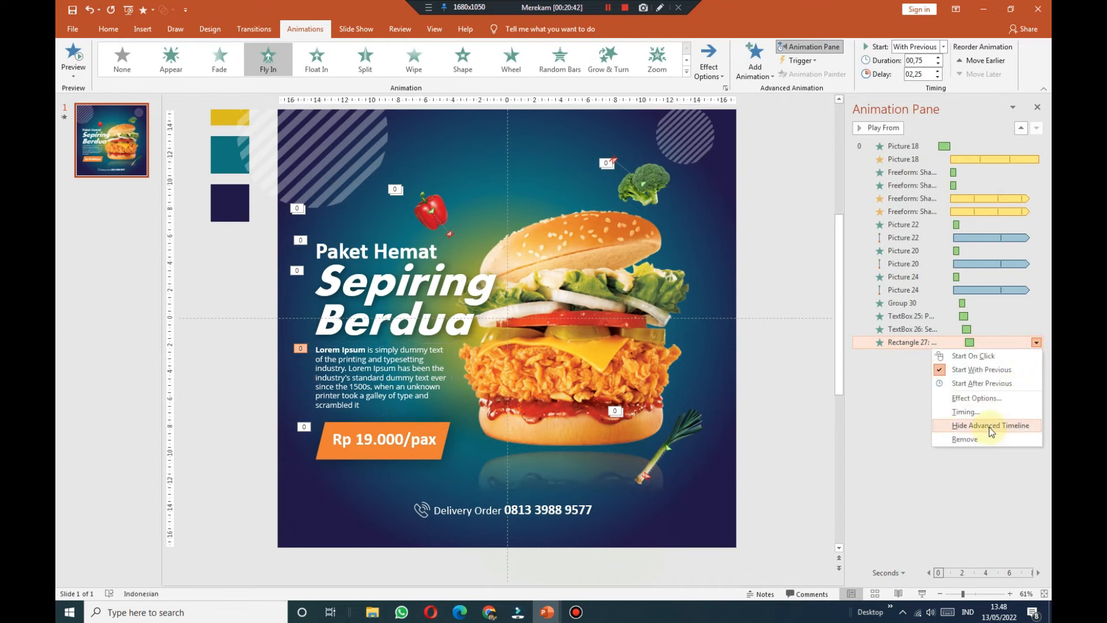
pyautogui.click(975, 412)
pyautogui.click(462, 218)
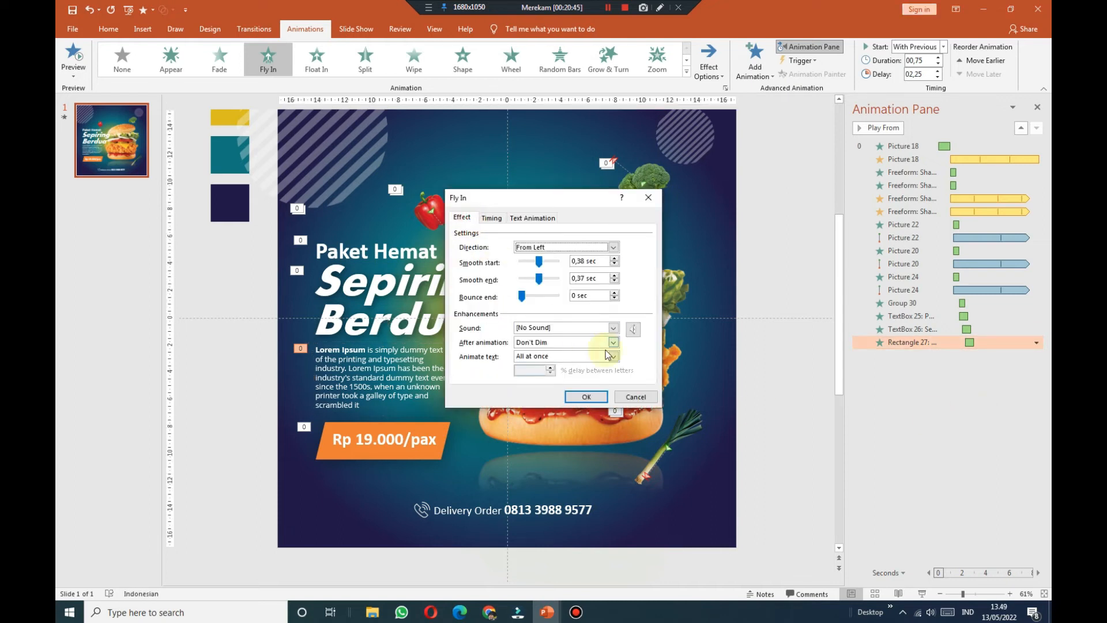
pyautogui.click(615, 359)
pyautogui.click(573, 383)
pyautogui.click(591, 399)
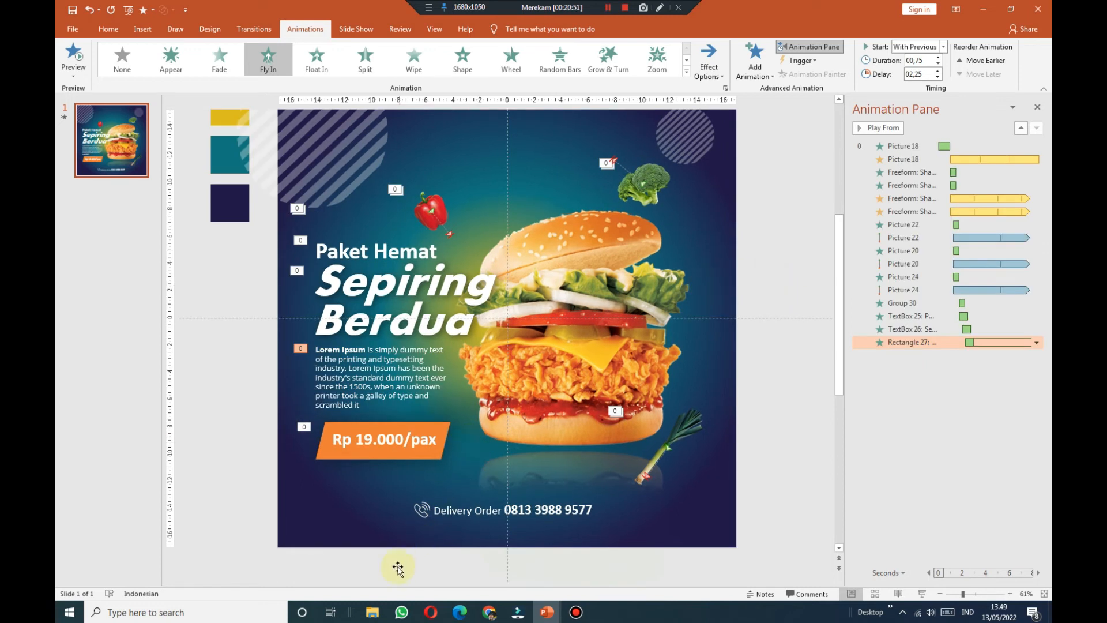
pyautogui.moveTo(793, 482); pyautogui.dragTo(377, 562)
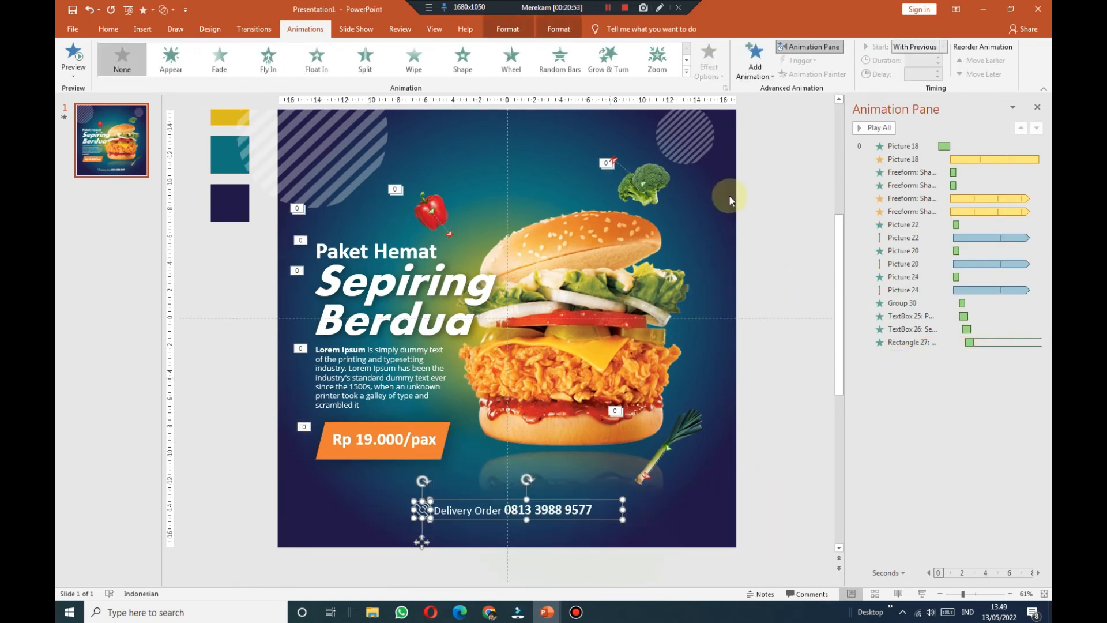
# Step: Make the Delivery Order line and phone icon Fly In from the bottom, With Previous, after 2.25 seconds
pyautogui.click(268, 58)
pyautogui.click(943, 51)
pyautogui.click(917, 71)
pyautogui.click(1037, 370)
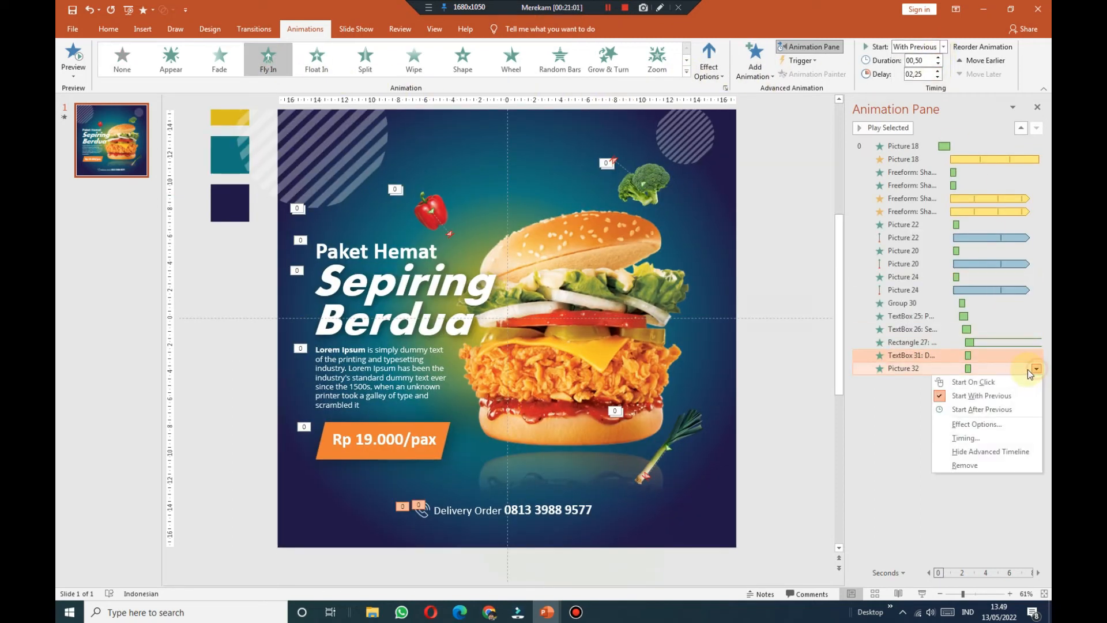
pyautogui.click(976, 425)
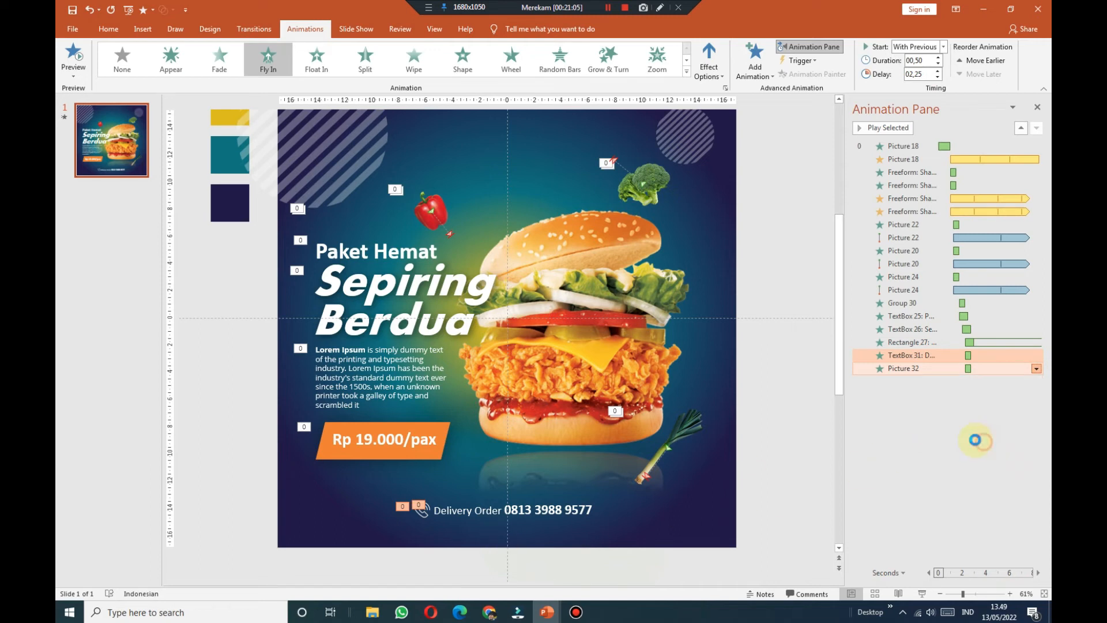
pyautogui.click(462, 217)
pyautogui.click(520, 280)
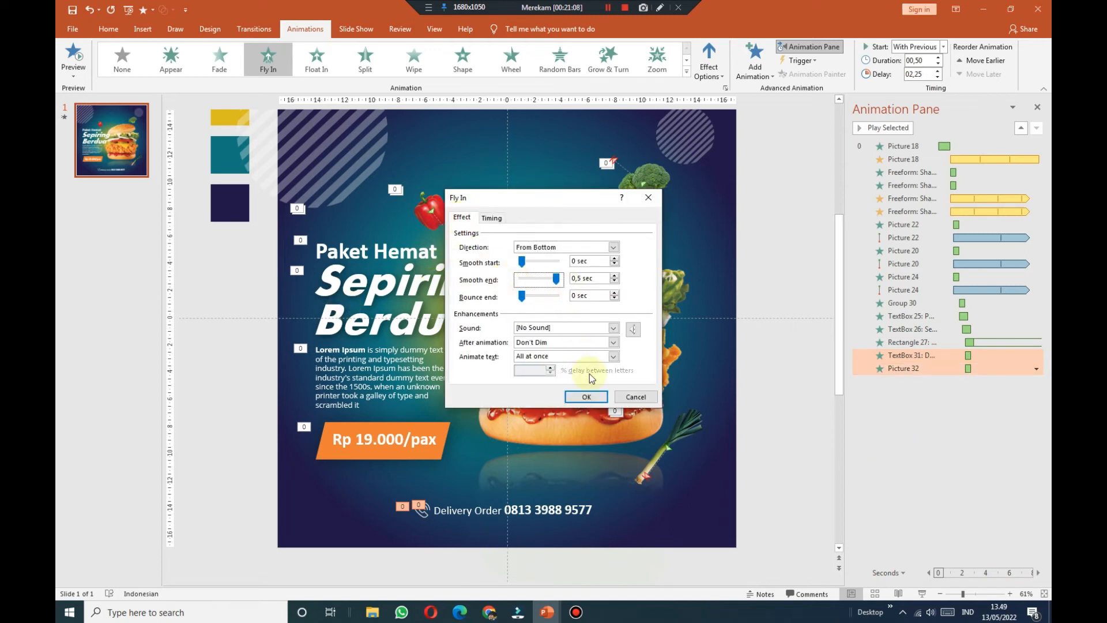
pyautogui.click(586, 397)
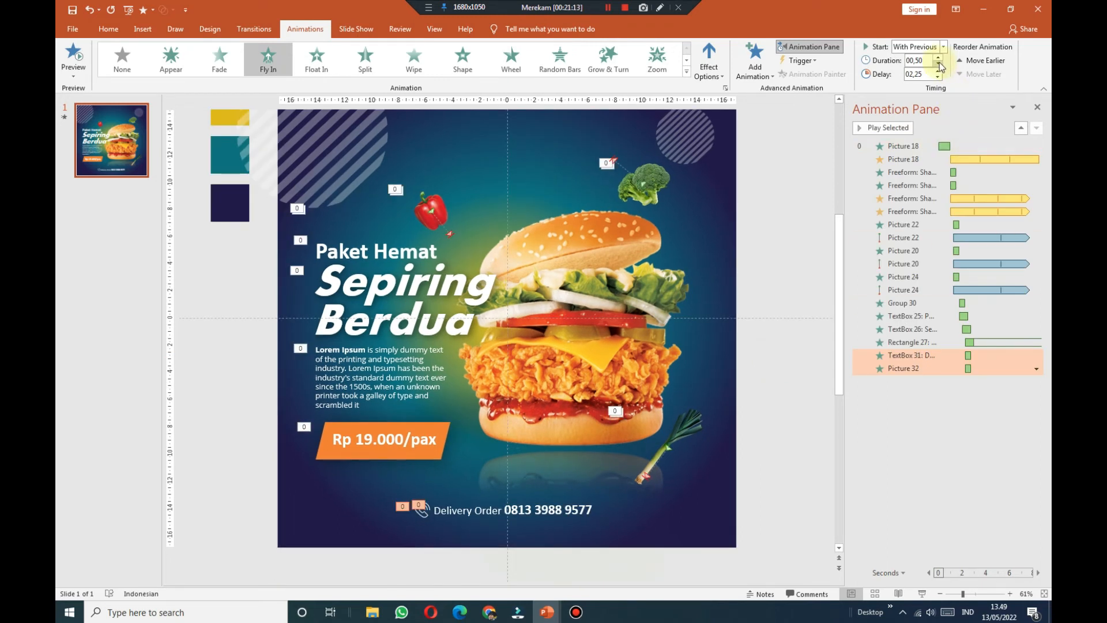
pyautogui.click(809, 297)
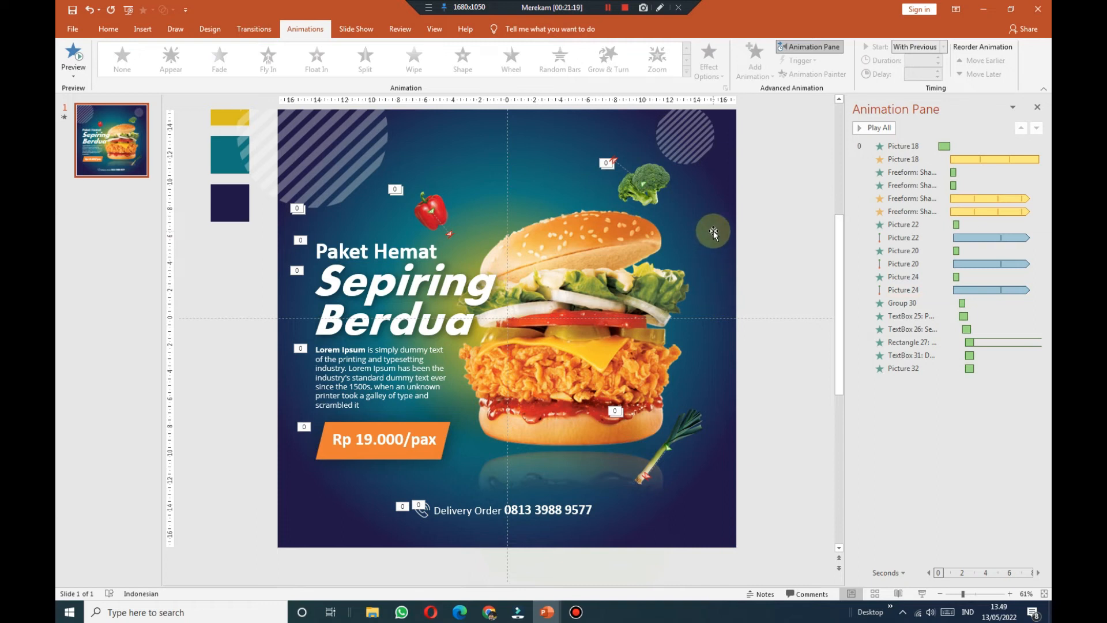
# Step: Set the slide show monitor to Primary Monitor and play the poster full screen
pyautogui.click(692, 153)
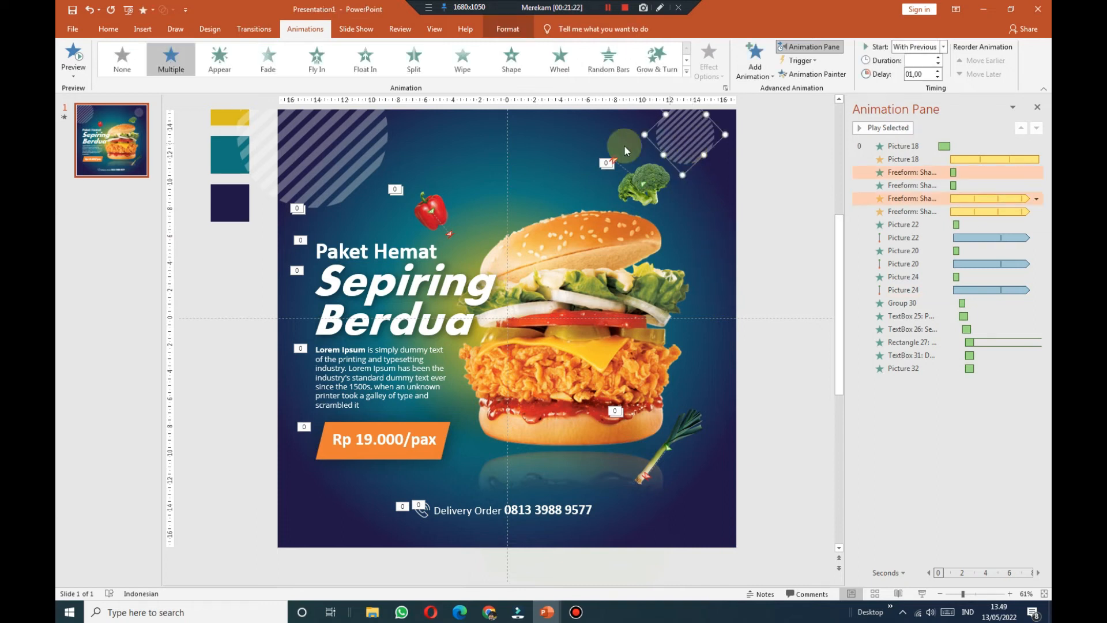
pyautogui.click(387, 154)
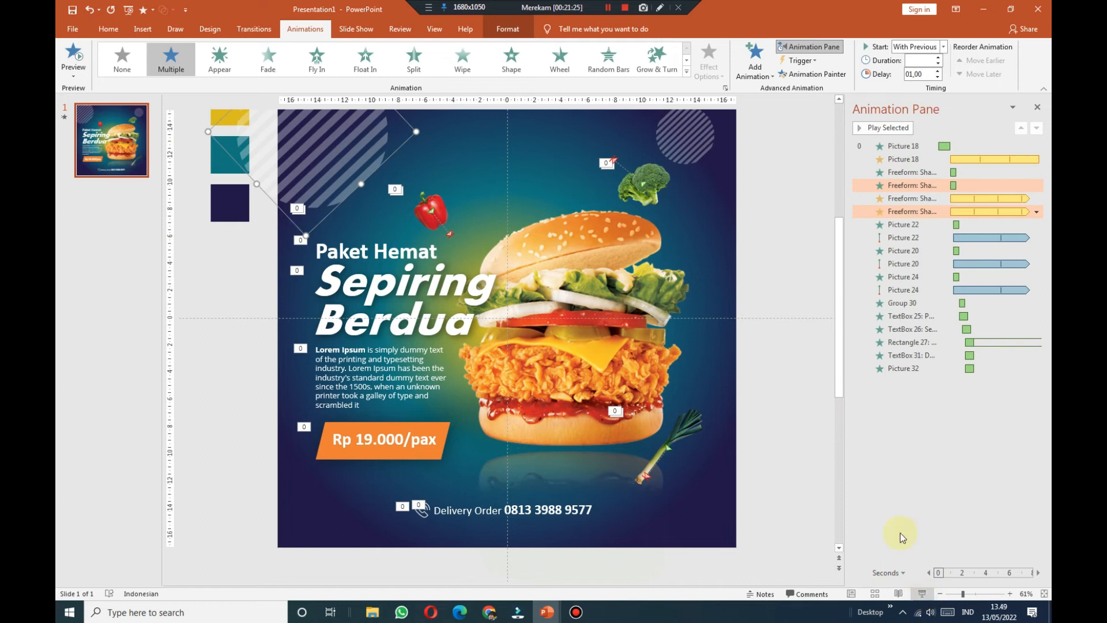
pyautogui.scroll(3, 806, 356)
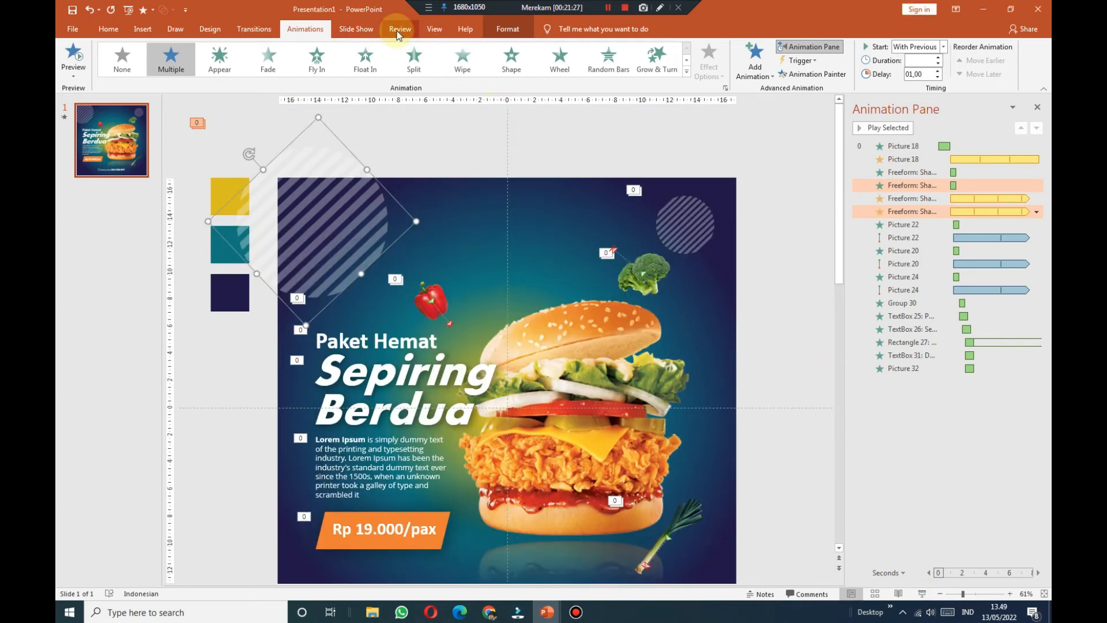
pyautogui.click(355, 29)
pyautogui.click(586, 51)
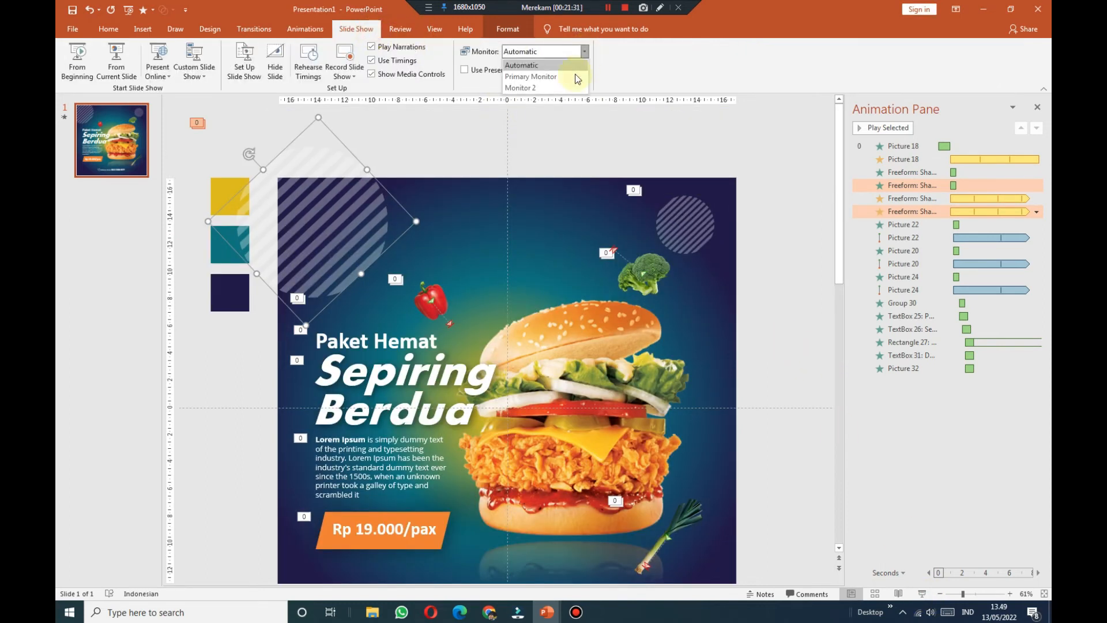
pyautogui.click(574, 74)
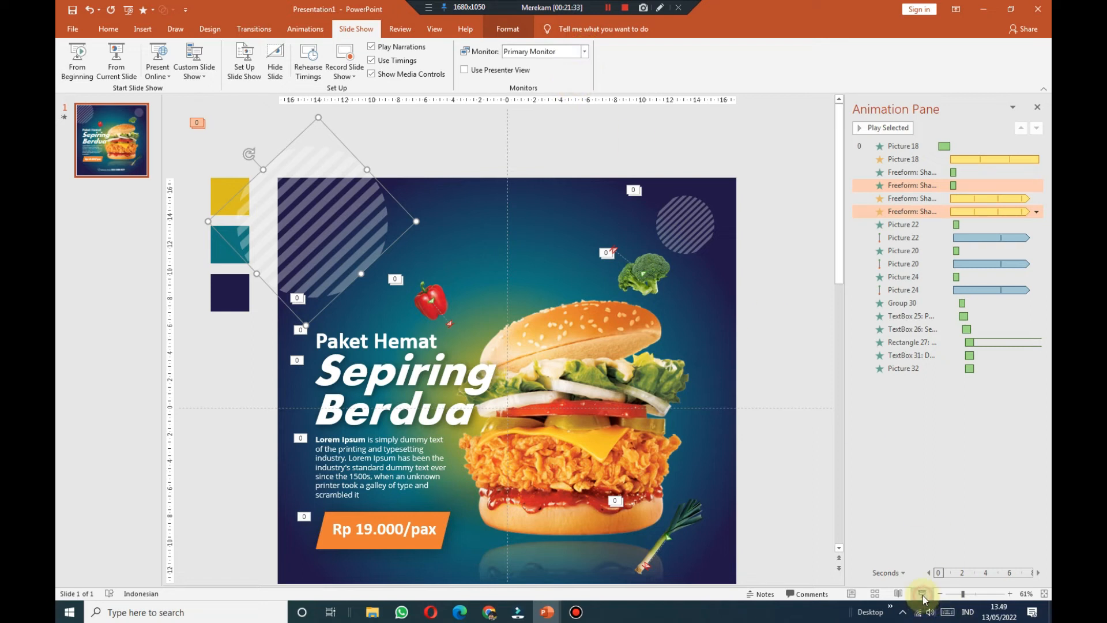
pyautogui.click(922, 597)
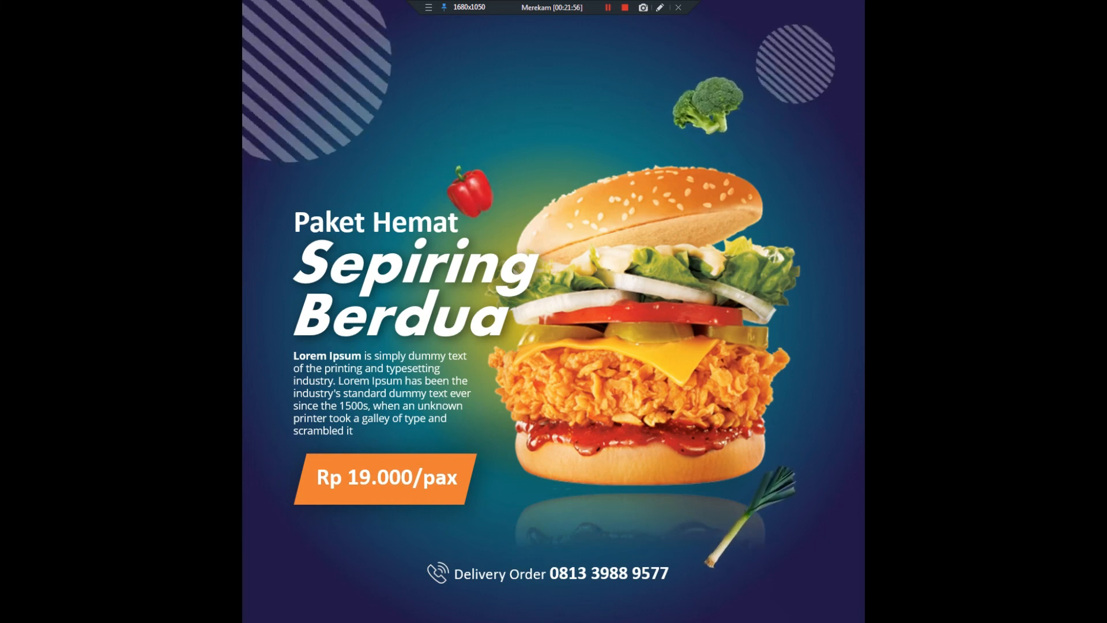
# Step: End the slideshow and select the burger picture
pyautogui.click(699, 372)
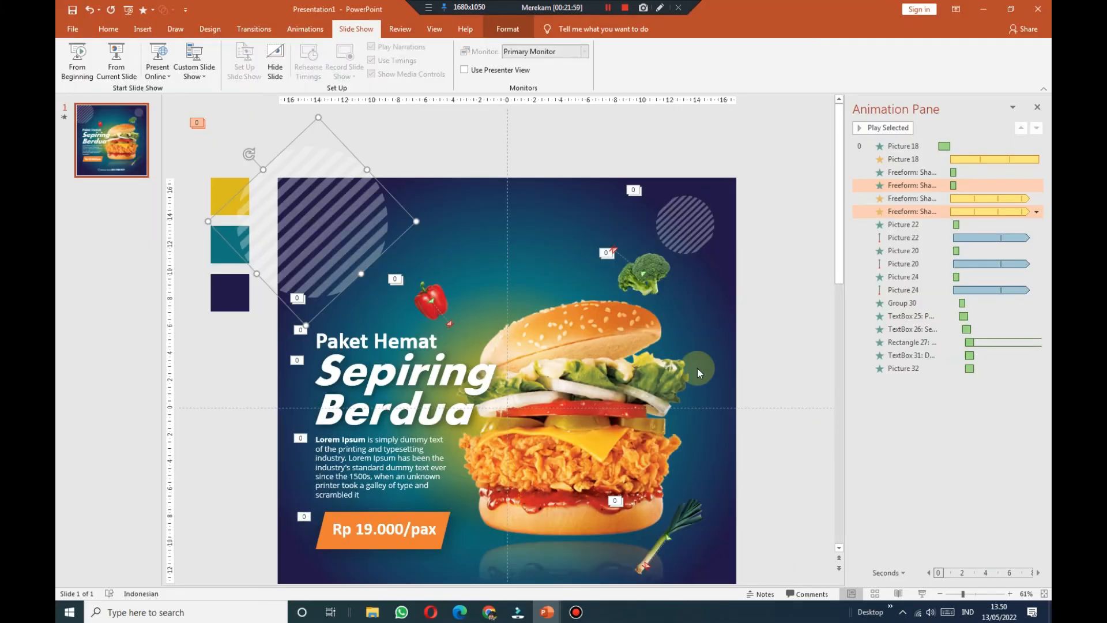
pyautogui.scroll(-2, 711, 271)
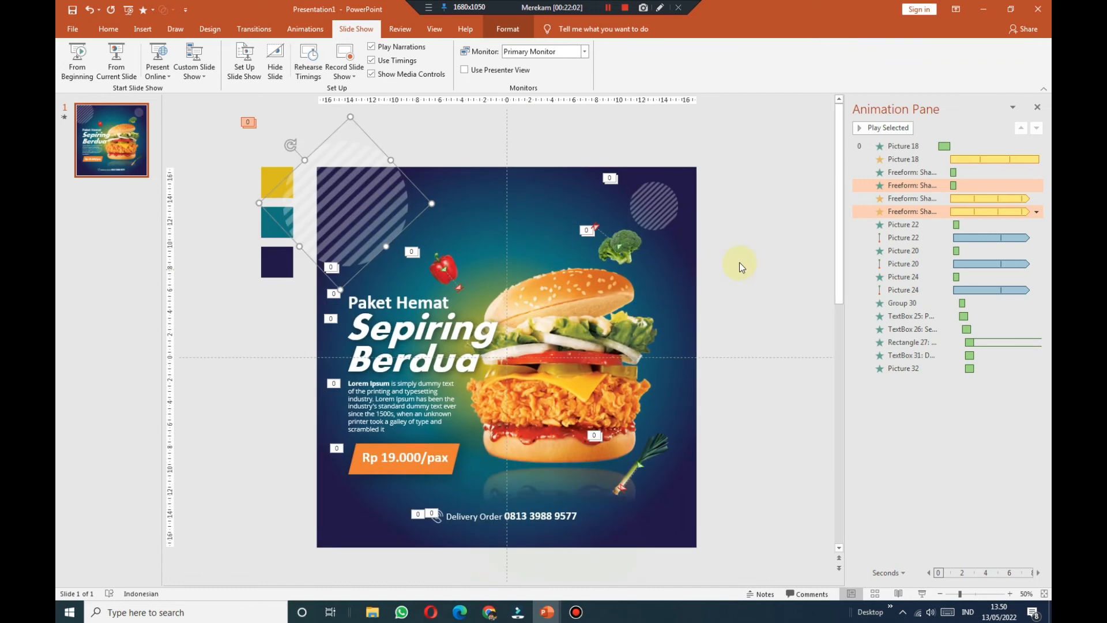
pyautogui.click(744, 262)
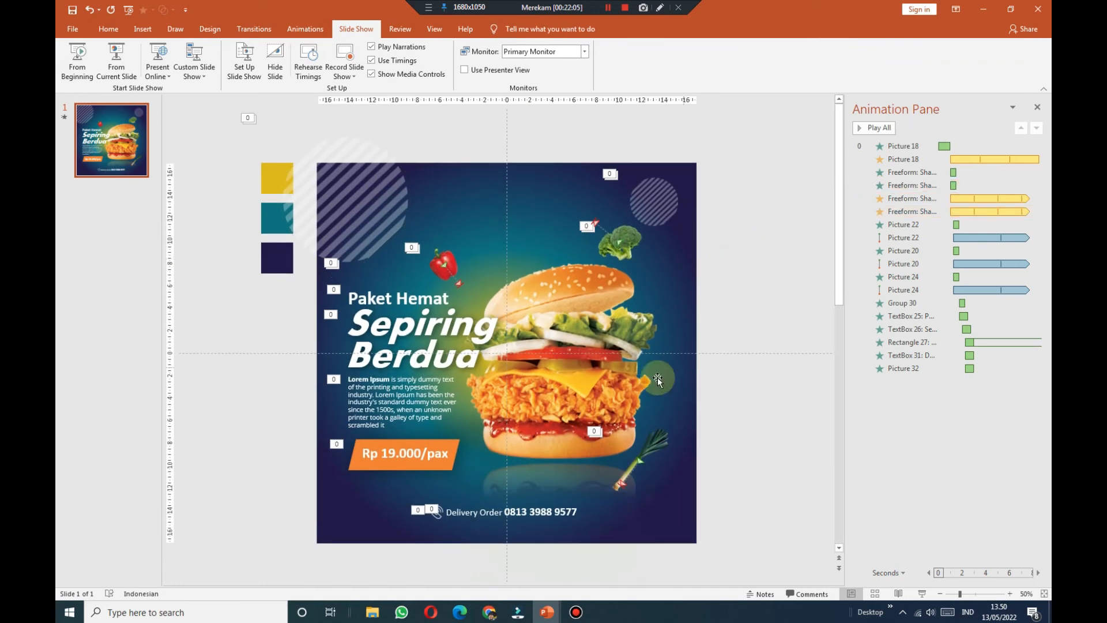
pyautogui.click(628, 399)
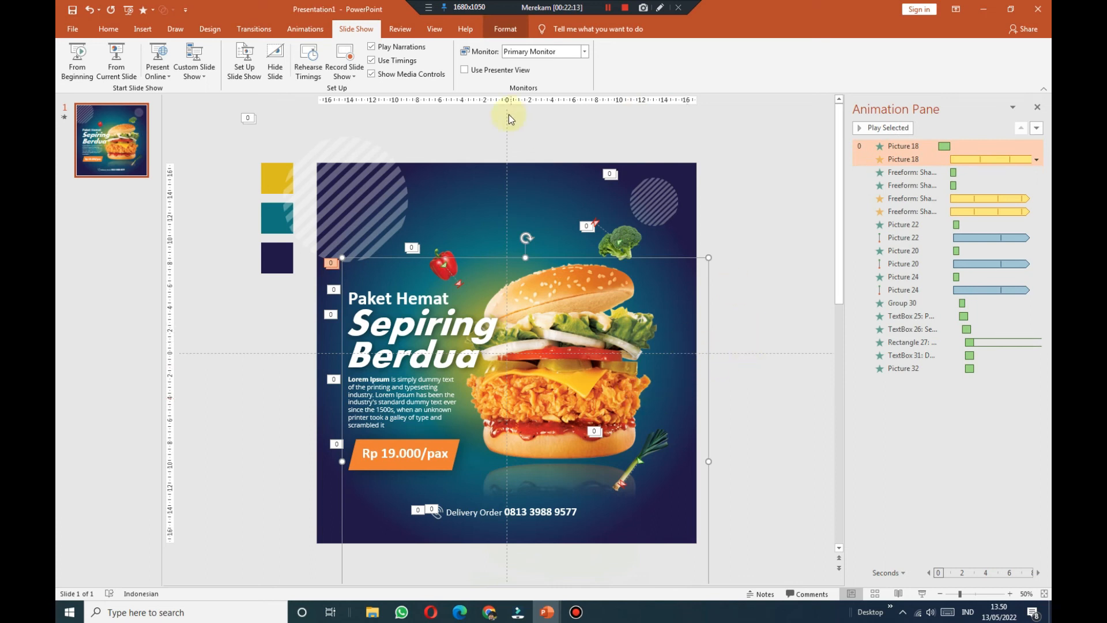
# Step: Give the burger a 1-second Zoom exit toward the slide centre, With Previous, after an 8-second delay
pyautogui.click(306, 30)
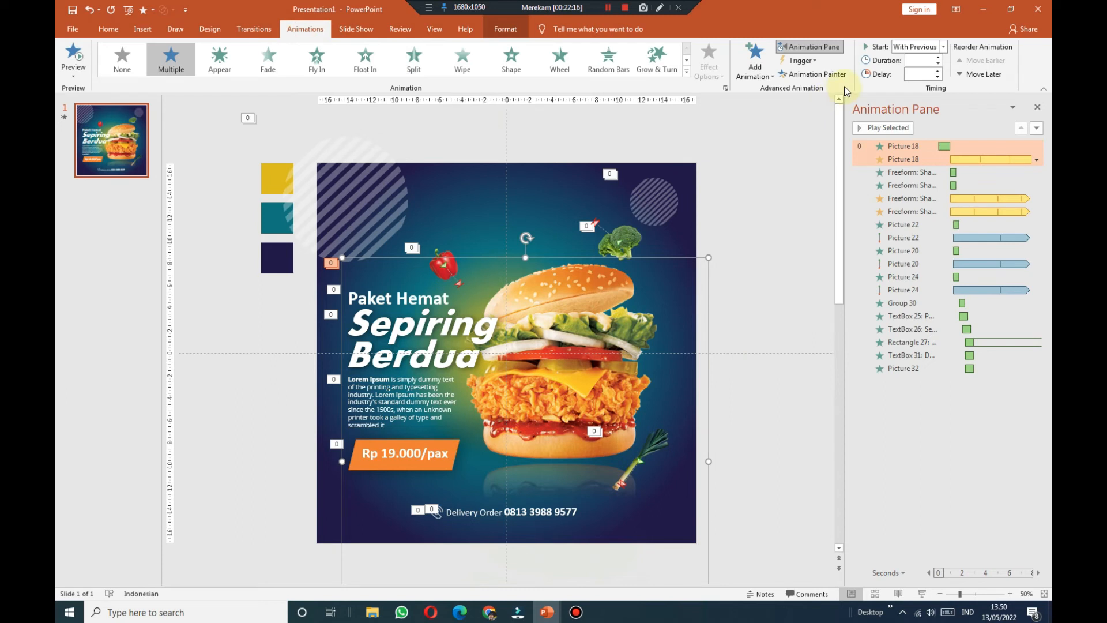
pyautogui.click(756, 59)
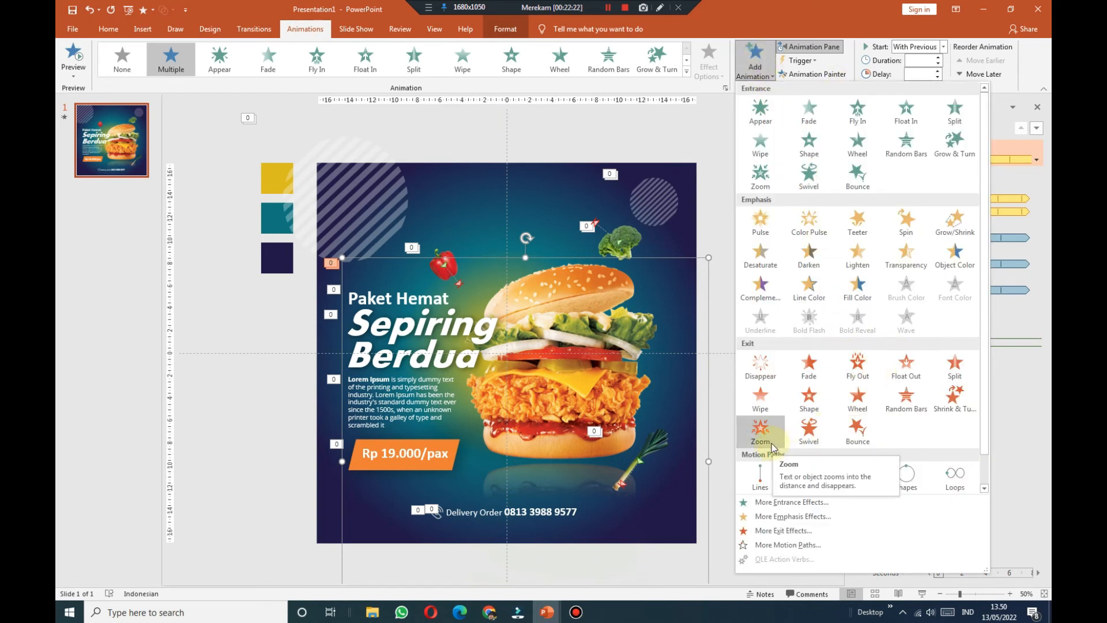
pyautogui.click(773, 441)
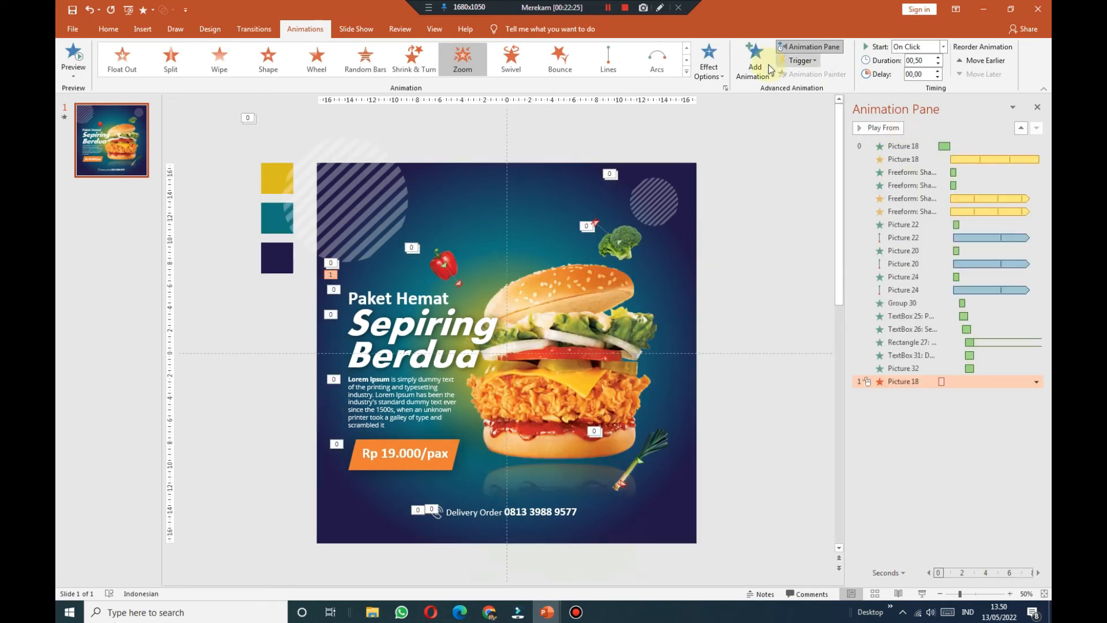
pyautogui.click(709, 57)
pyautogui.click(720, 133)
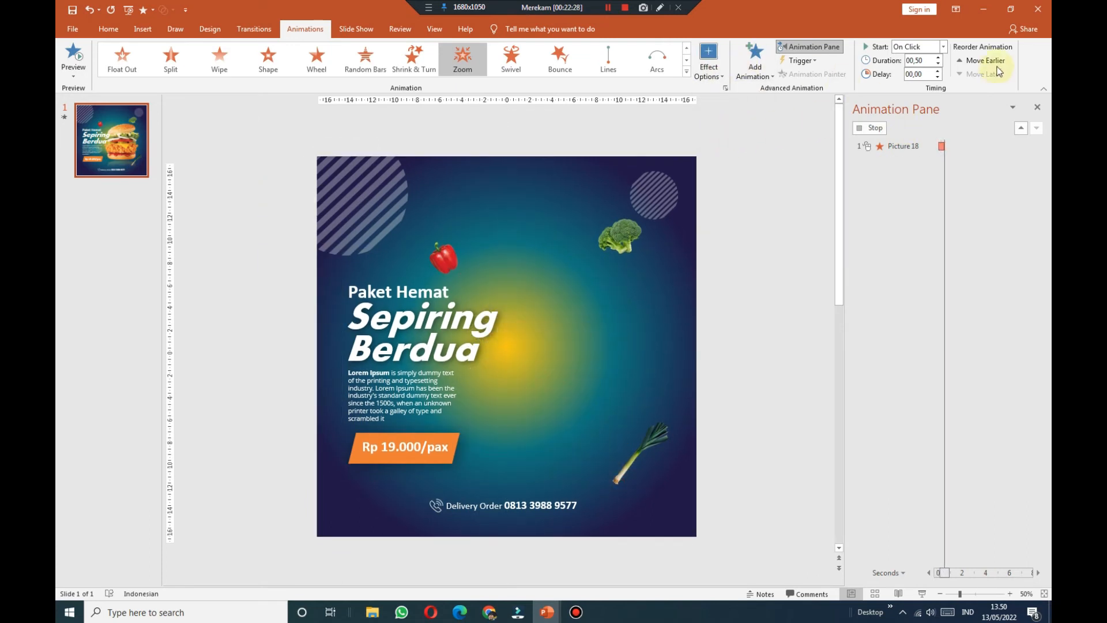
pyautogui.click(944, 47)
pyautogui.click(938, 72)
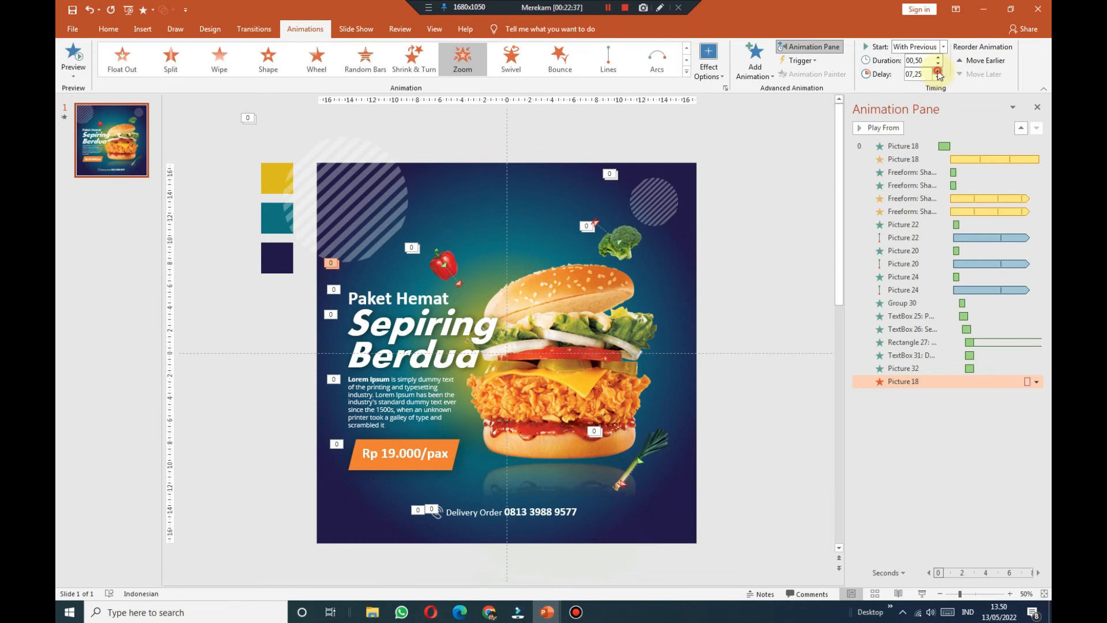
pyautogui.click(938, 71)
pyautogui.click(938, 71)
pyautogui.click(938, 71)
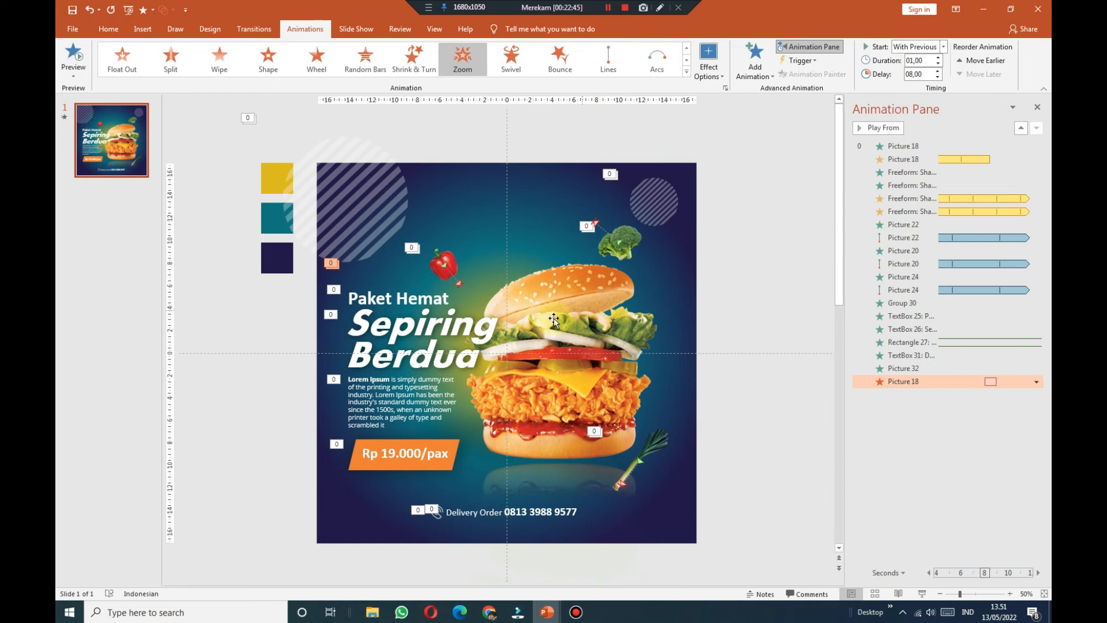
pyautogui.moveTo(272, 441); pyautogui.dragTo(528, 258)
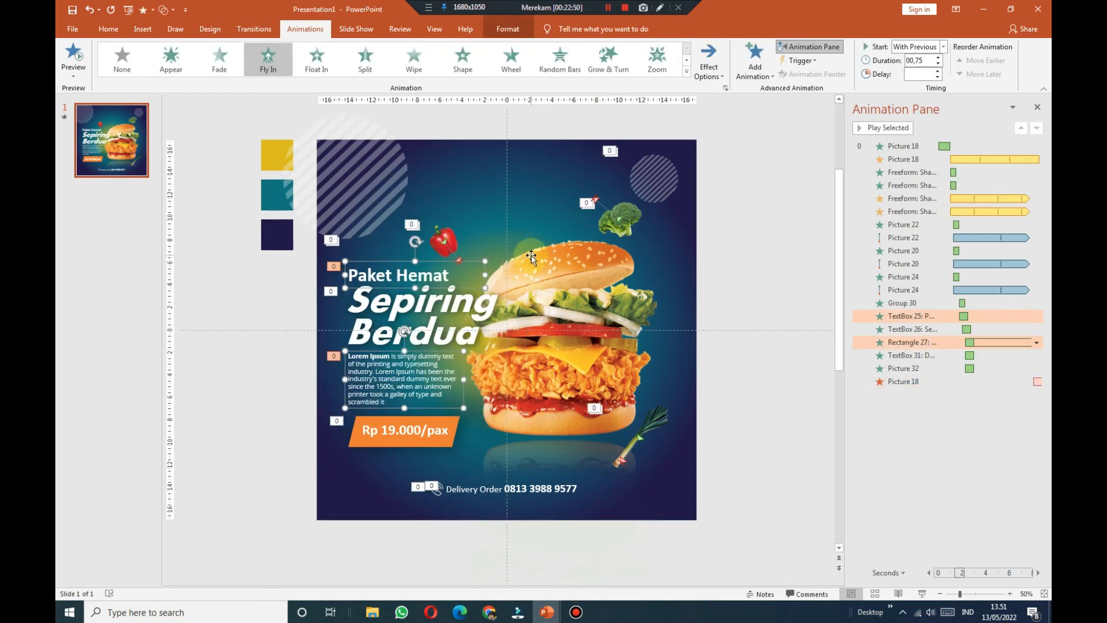
# Step: Give the headline and body texts a Fly Out exit to the left, starting With Previous
pyautogui.keyDown('shift'); pyautogui.click(468, 312); pyautogui.keyUp('shift')
pyautogui.click(752, 68)
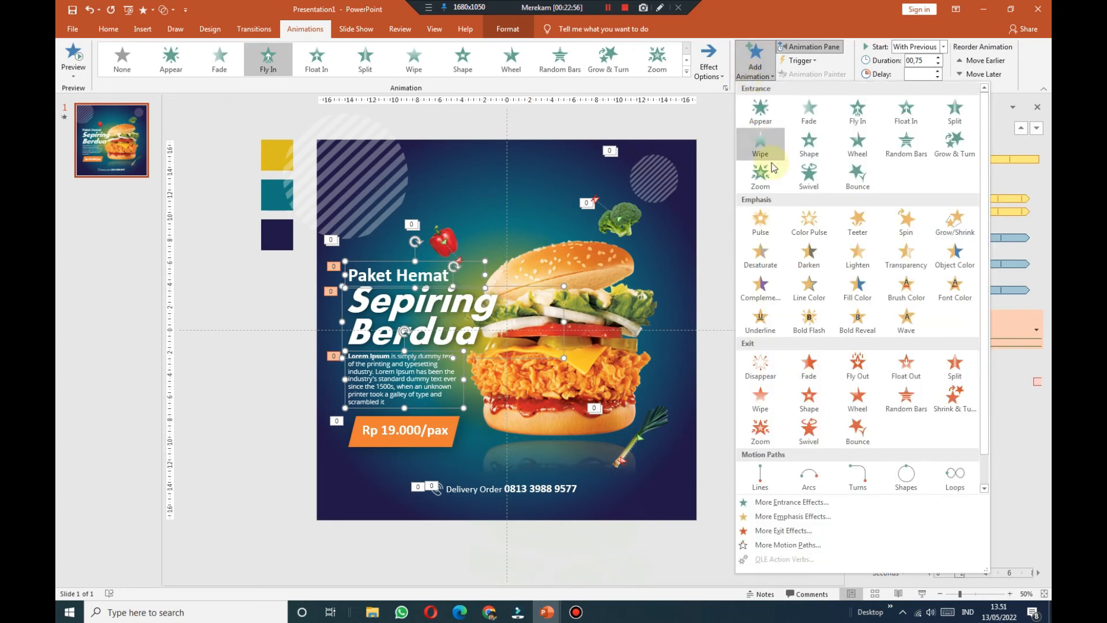
pyautogui.click(853, 390)
pyautogui.click(709, 60)
pyautogui.click(728, 164)
pyautogui.click(944, 48)
pyautogui.click(927, 70)
pyautogui.click(936, 72)
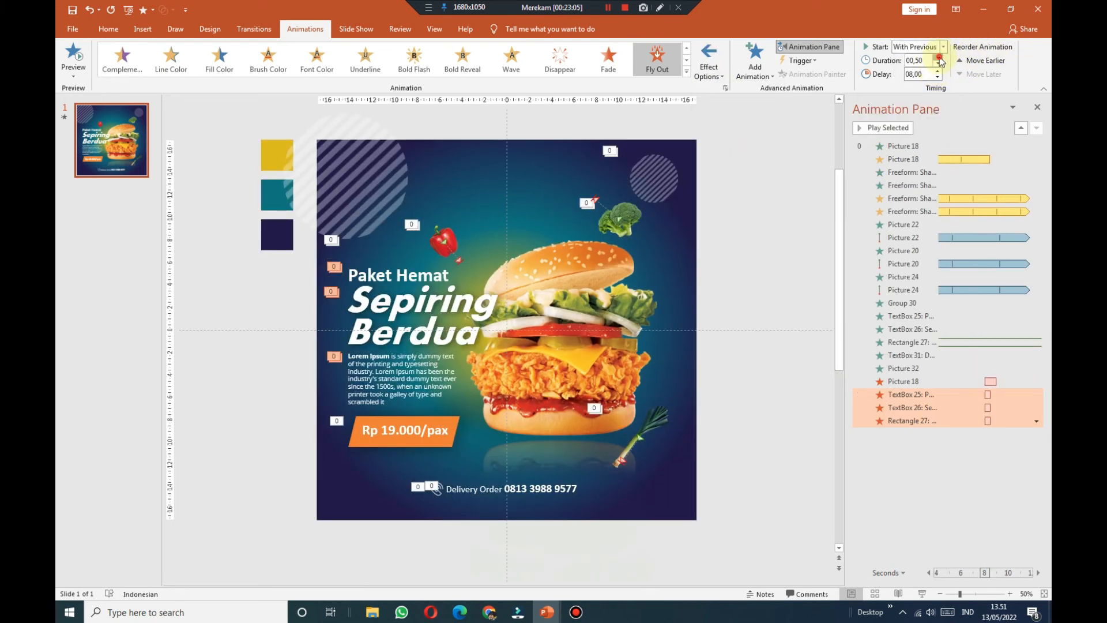
# Step: Give the Rp 19.000/pax price tag a Zoom exit starting With Previous
pyautogui.moveTo(273, 492); pyautogui.dragTo(502, 386)
pyautogui.click(757, 75)
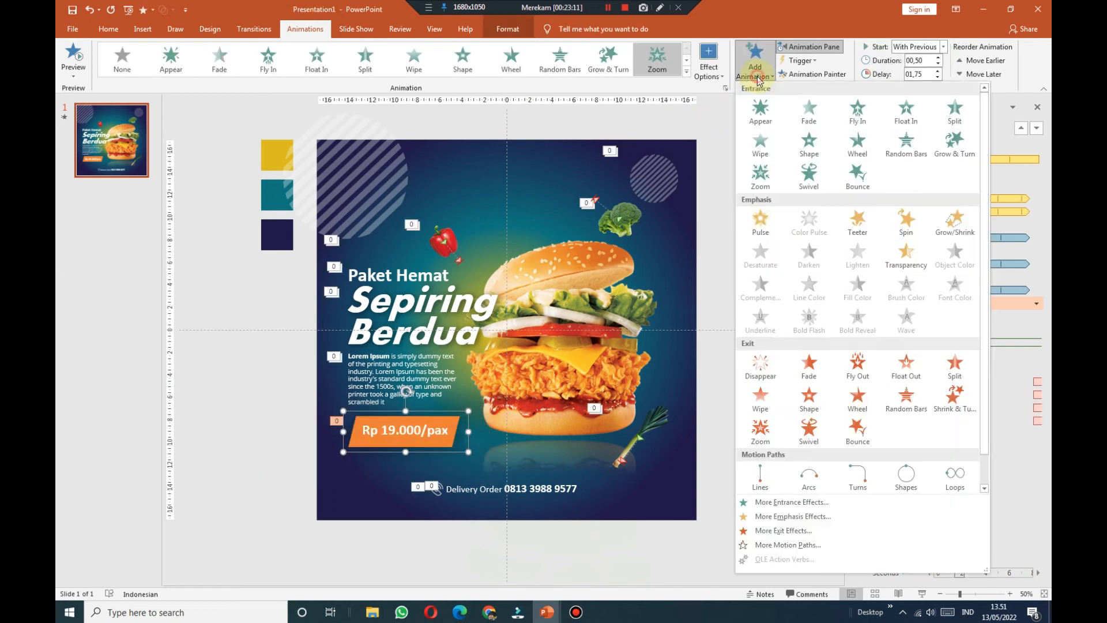
pyautogui.click(760, 429)
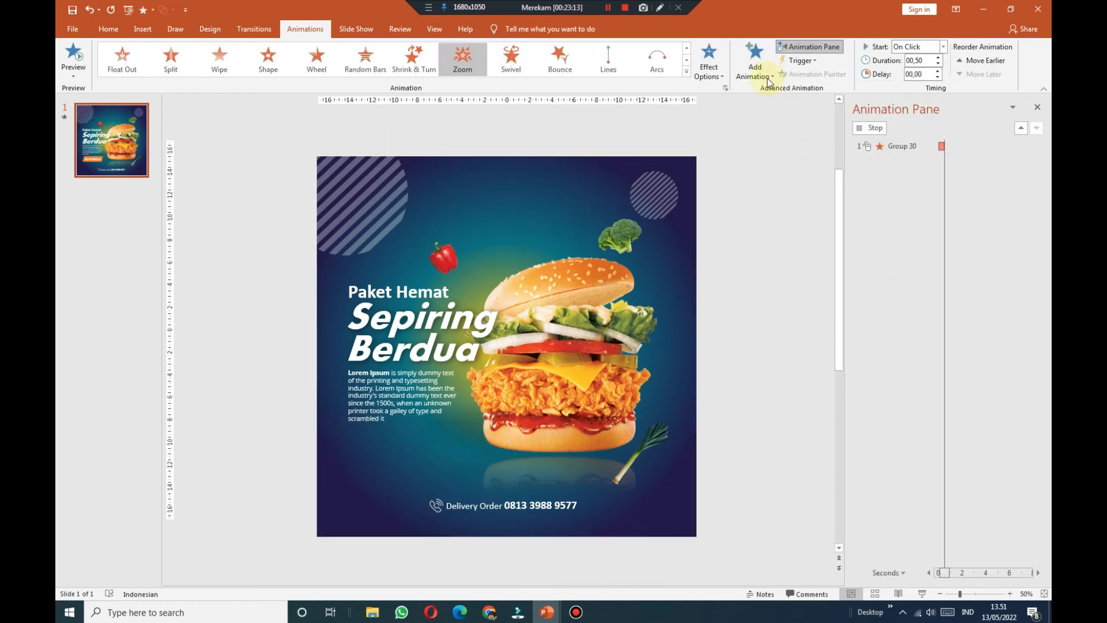
pyautogui.click(723, 80)
pyautogui.click(750, 136)
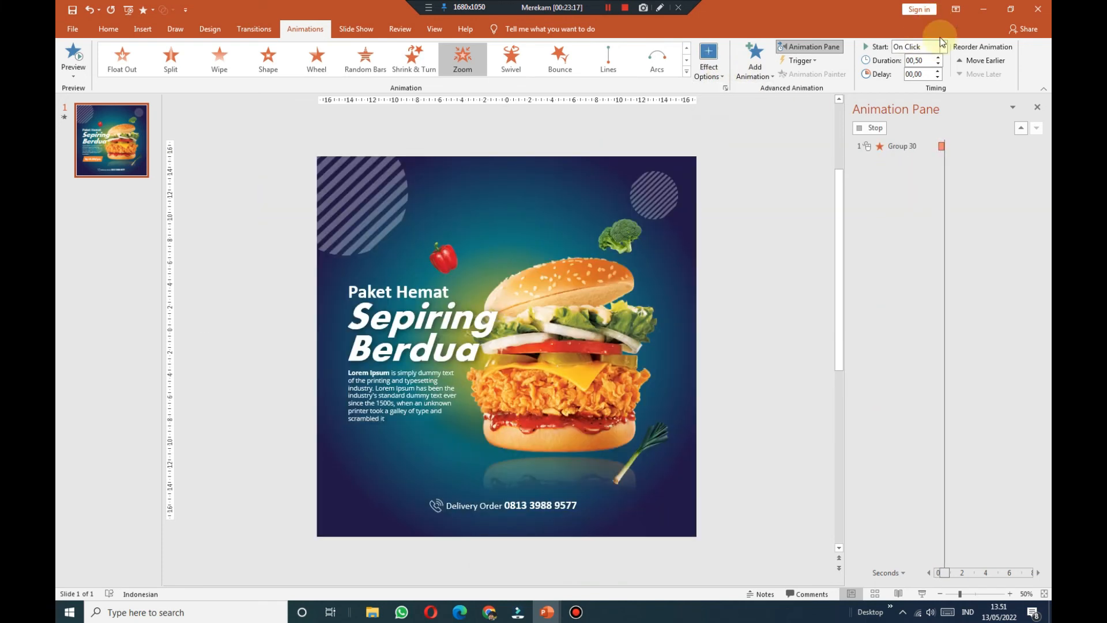
pyautogui.click(944, 47)
pyautogui.click(935, 72)
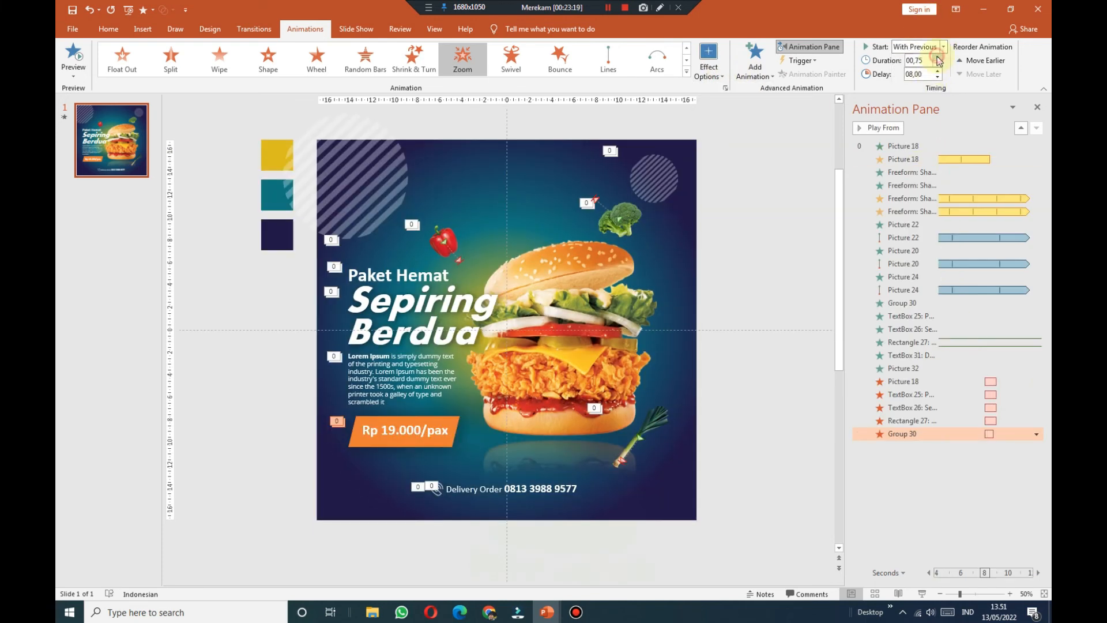
# Step: Undo an accidental burger move and give the Delivery Order line and icon a Fly Out exit
pyautogui.moveTo(385, 531); pyautogui.dragTo(676, 437)
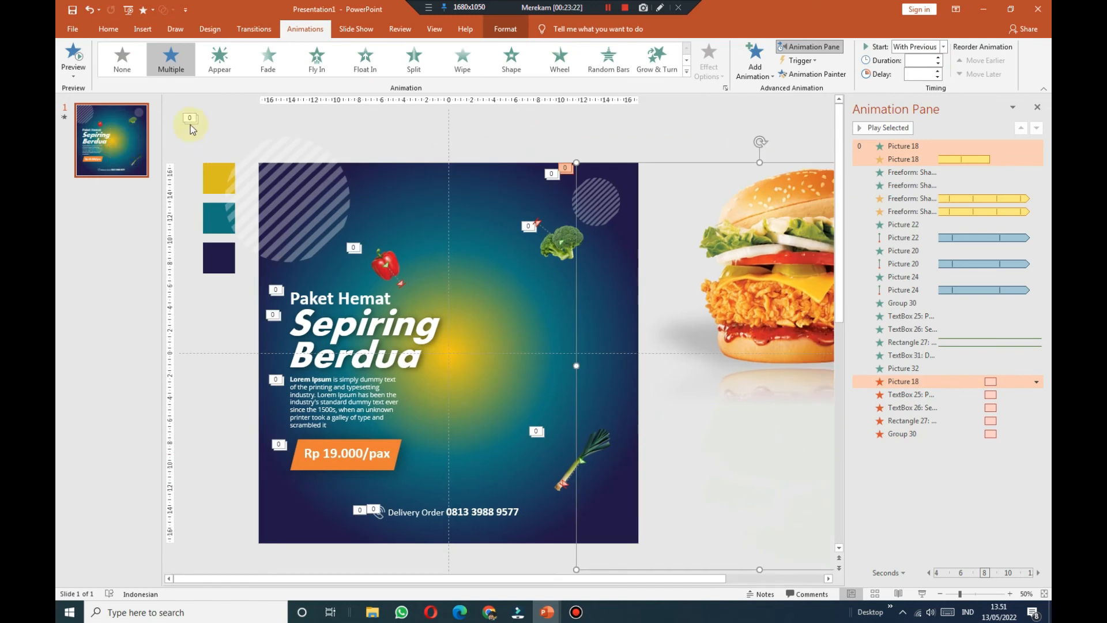
pyautogui.click(90, 9)
pyautogui.moveTo(756, 461); pyautogui.dragTo(430, 524)
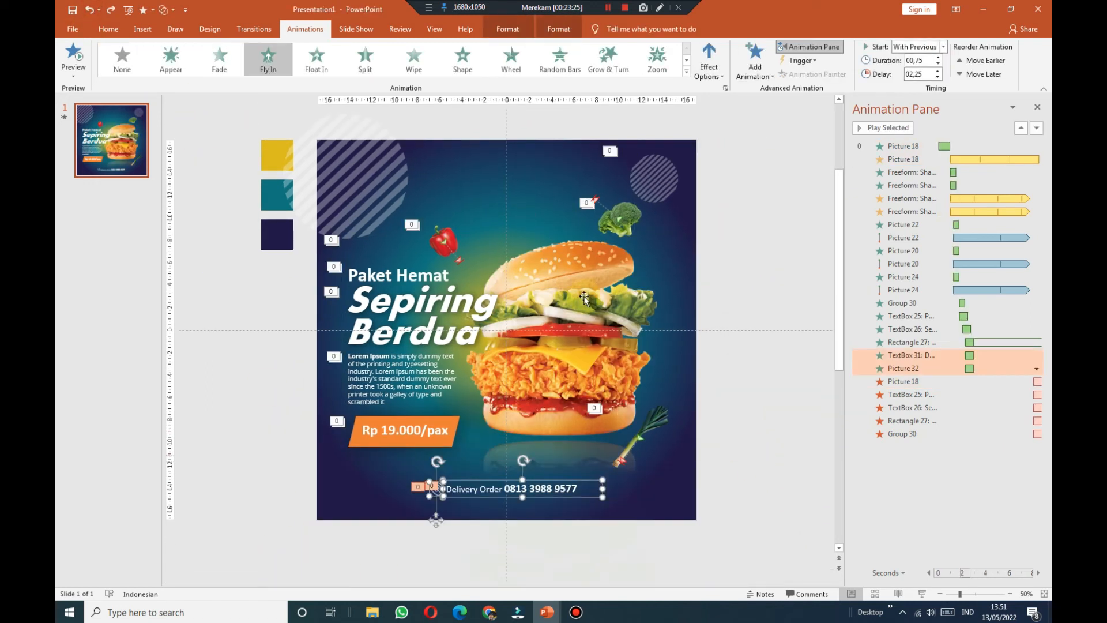
pyautogui.click(754, 63)
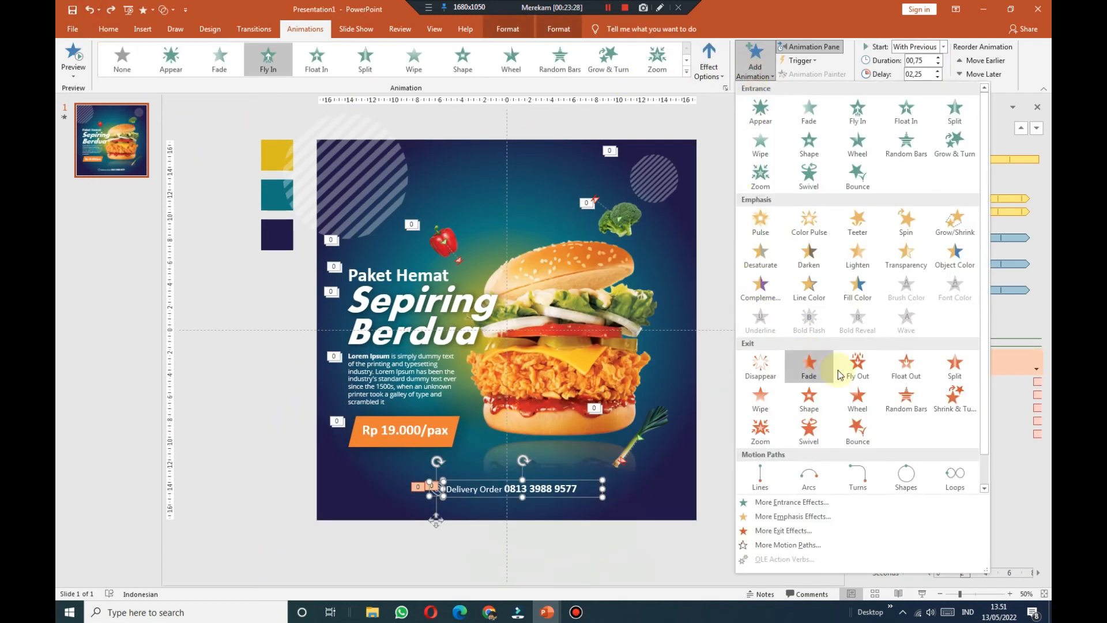
pyautogui.click(859, 363)
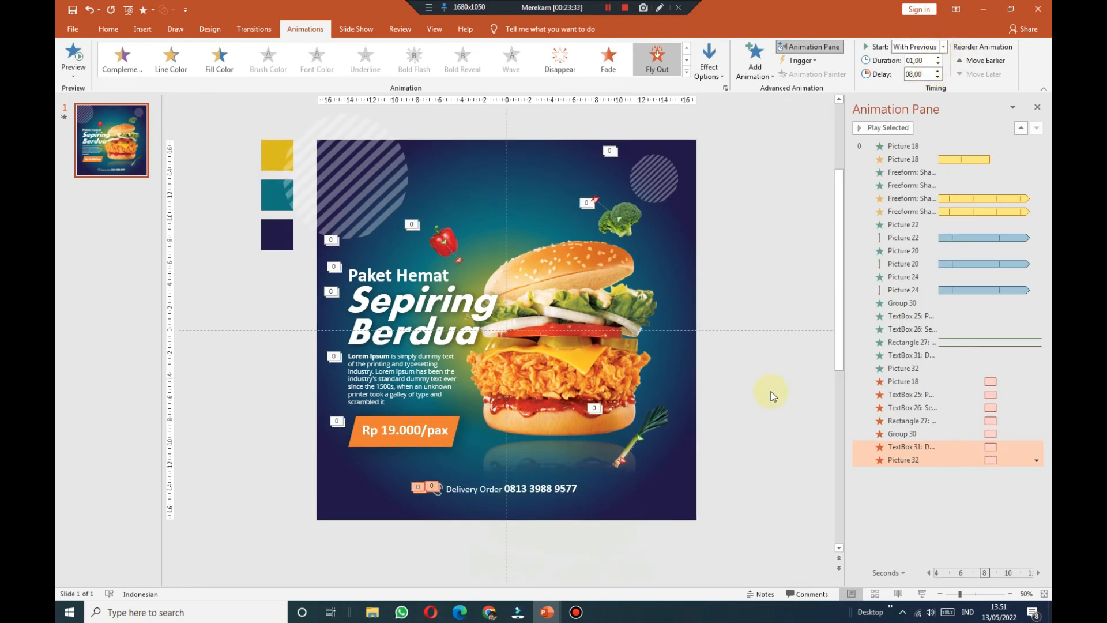
pyautogui.click(663, 421)
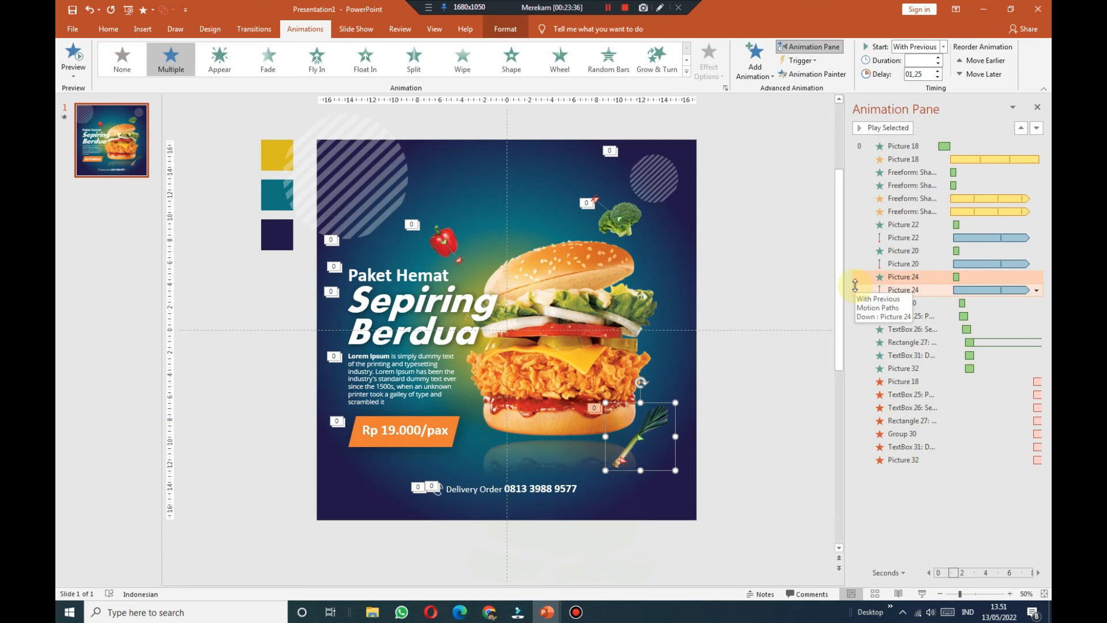
# Step: Give the leek a Fly Out exit to the bottom-right, With Previous, lasting 0.75 seconds
pyautogui.click(754, 64)
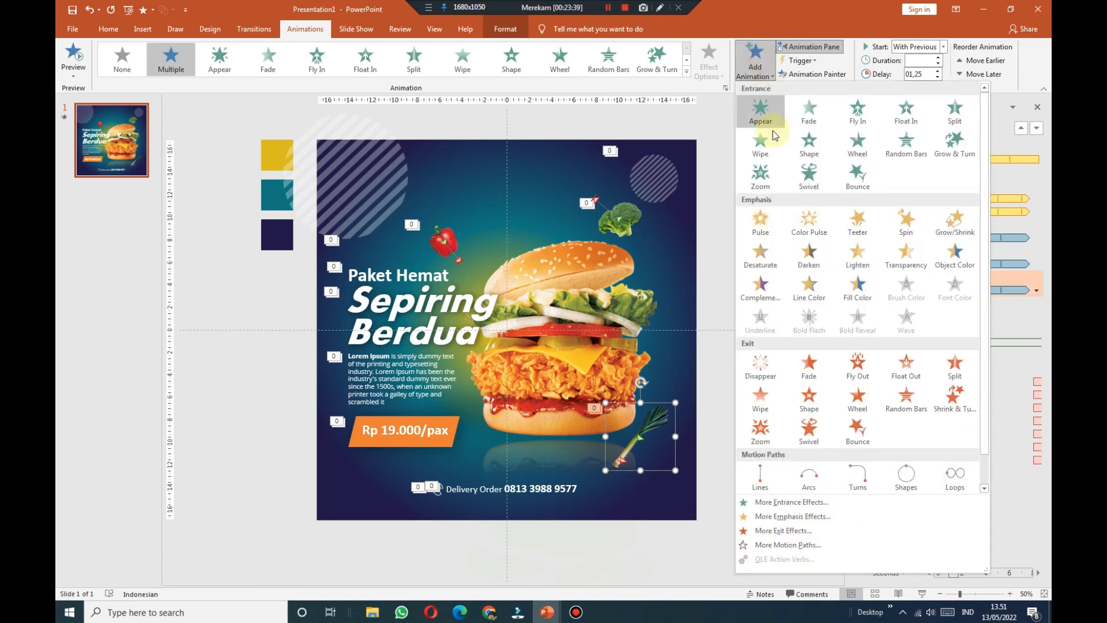
pyautogui.click(853, 363)
pyautogui.click(709, 63)
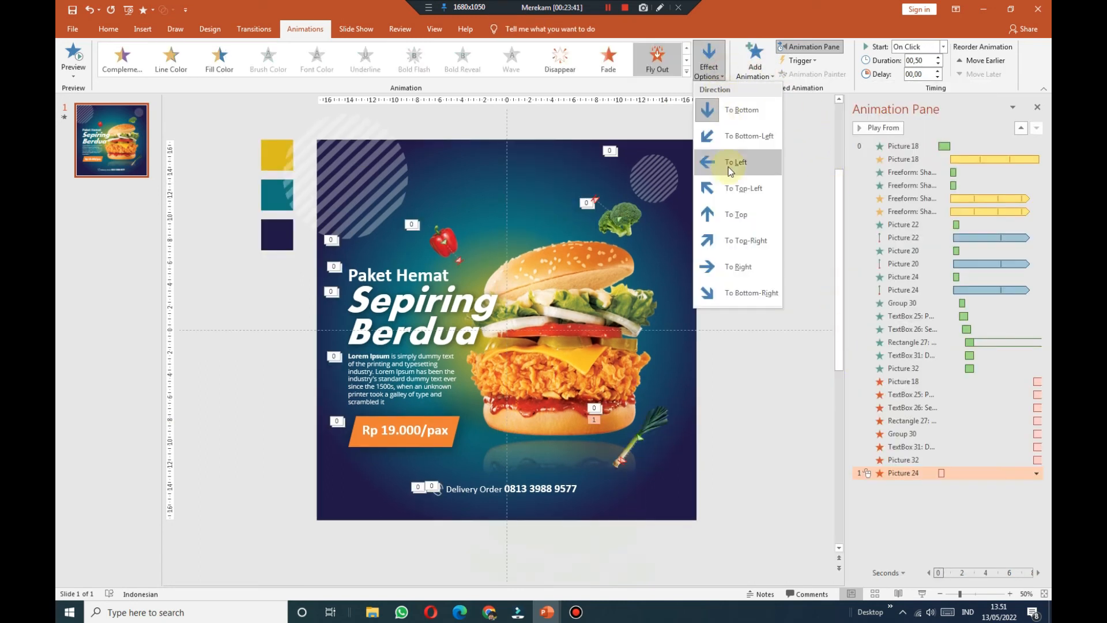
pyautogui.click(744, 289)
pyautogui.click(943, 47)
pyautogui.click(917, 65)
pyautogui.click(938, 58)
# Step: Give the broccoli a Fly Out exit to the top-right, starting With Previous
pyautogui.click(636, 216)
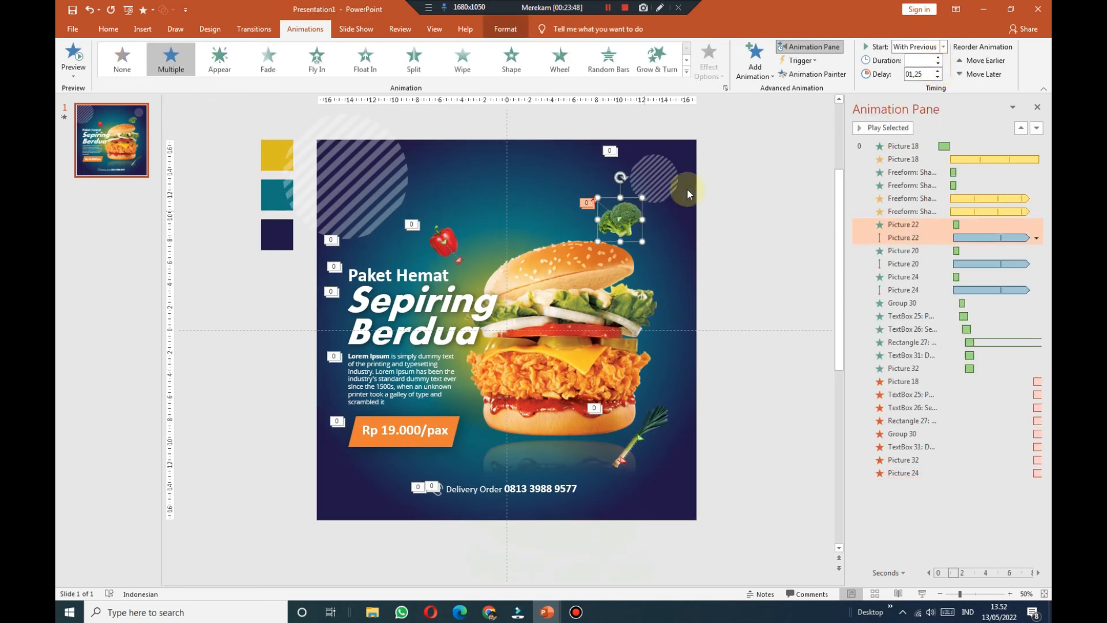
pyautogui.click(755, 62)
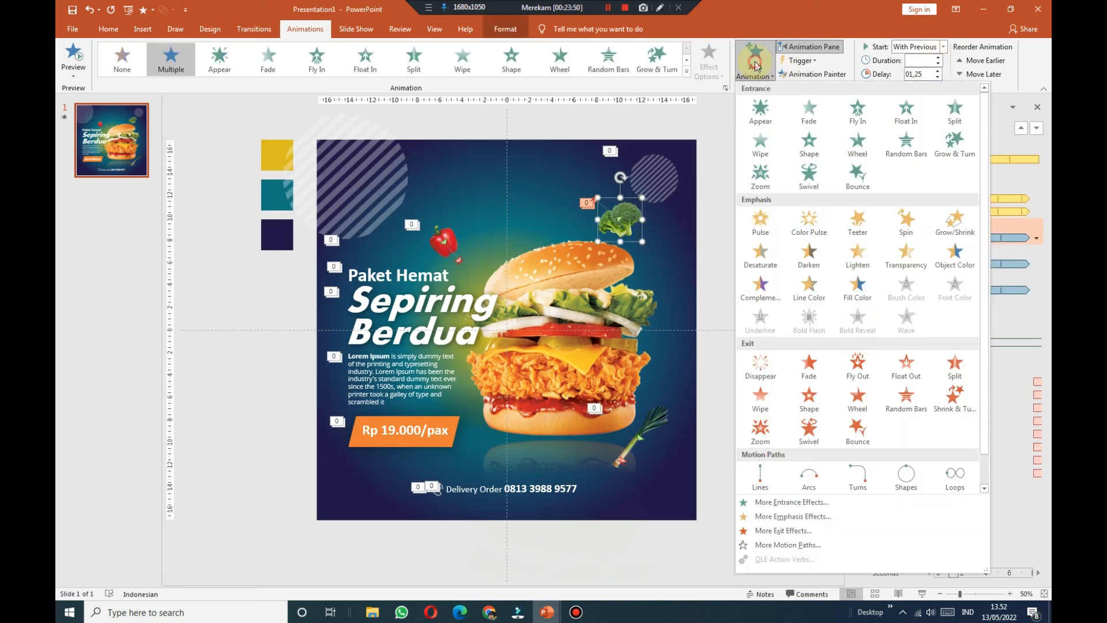
pyautogui.click(853, 365)
pyautogui.click(716, 74)
pyautogui.click(745, 241)
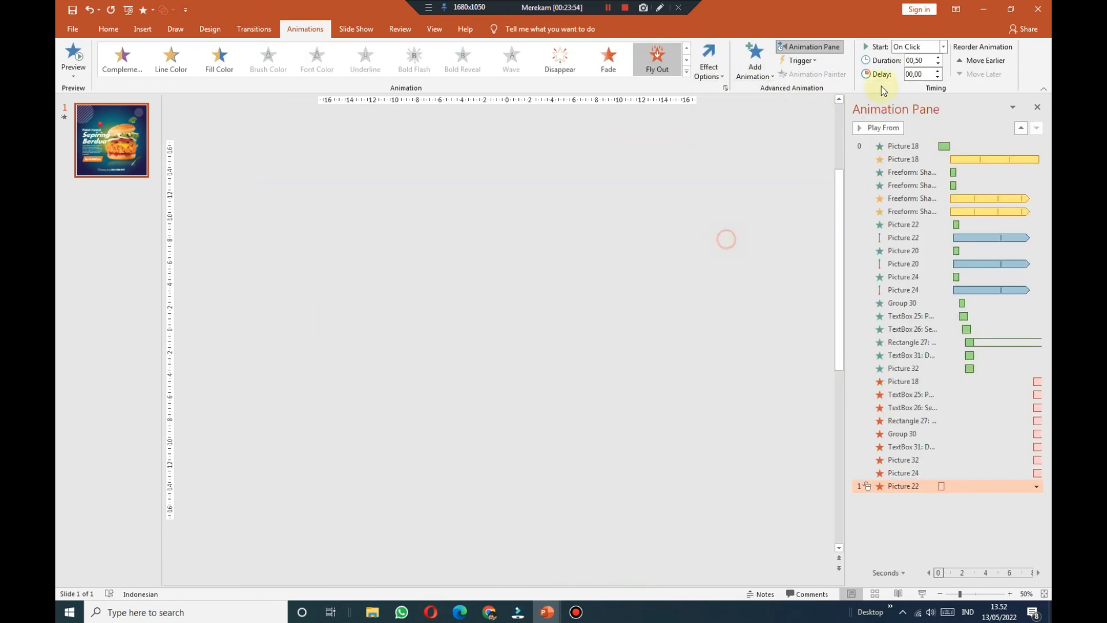
pyautogui.click(944, 46)
pyautogui.click(932, 75)
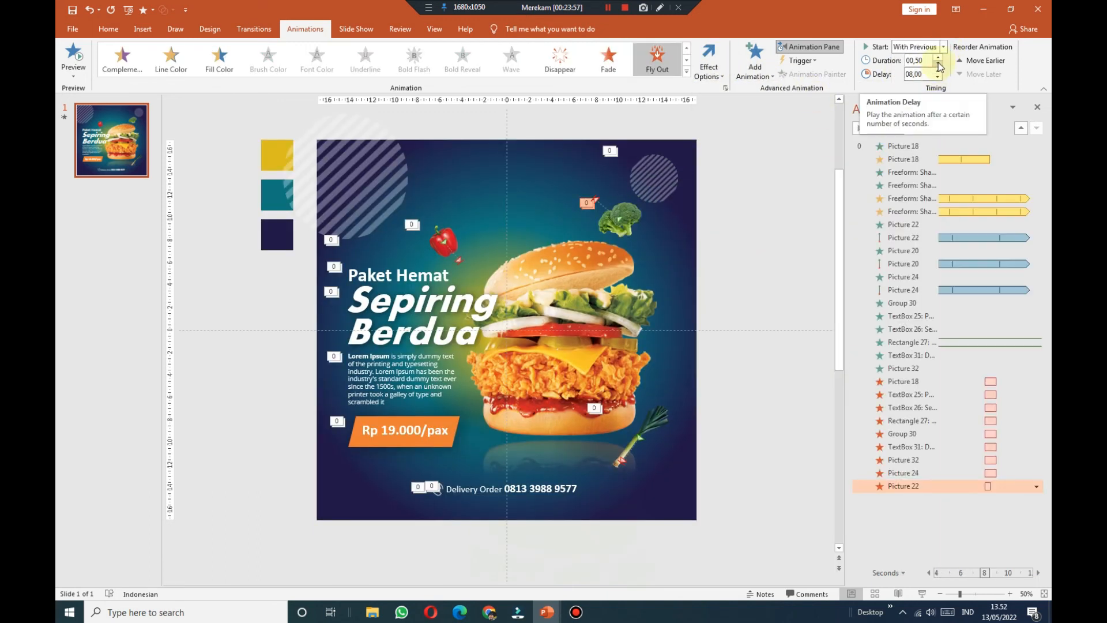
# Step: Give the pepper a Fly Out exit to the top-left, starting With Previous
pyautogui.click(449, 235)
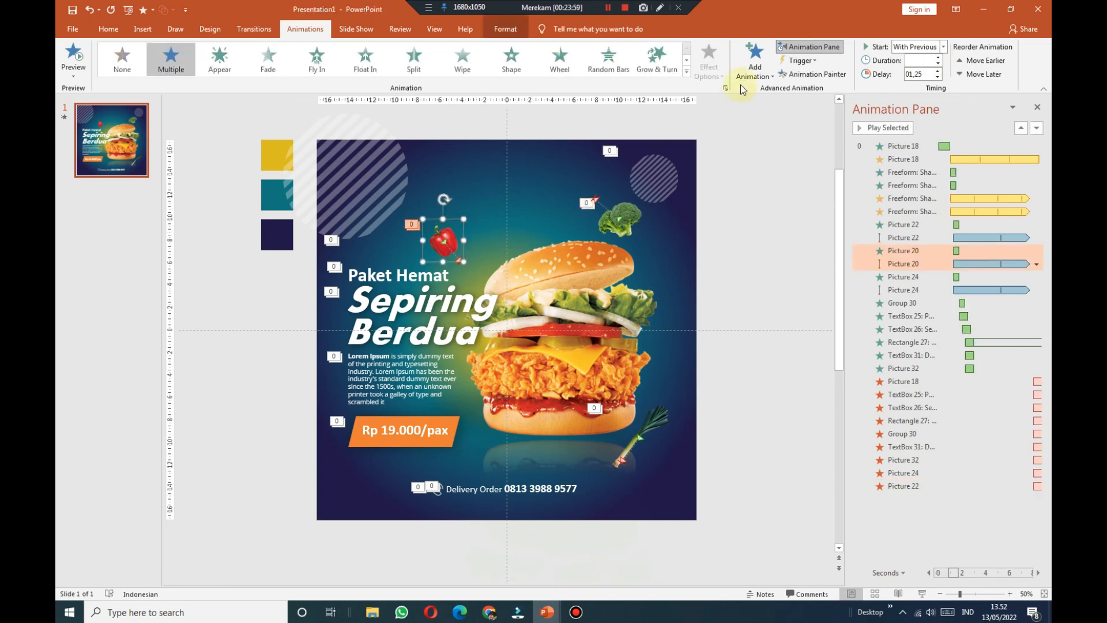
pyautogui.click(755, 58)
pyautogui.click(853, 361)
pyautogui.click(709, 63)
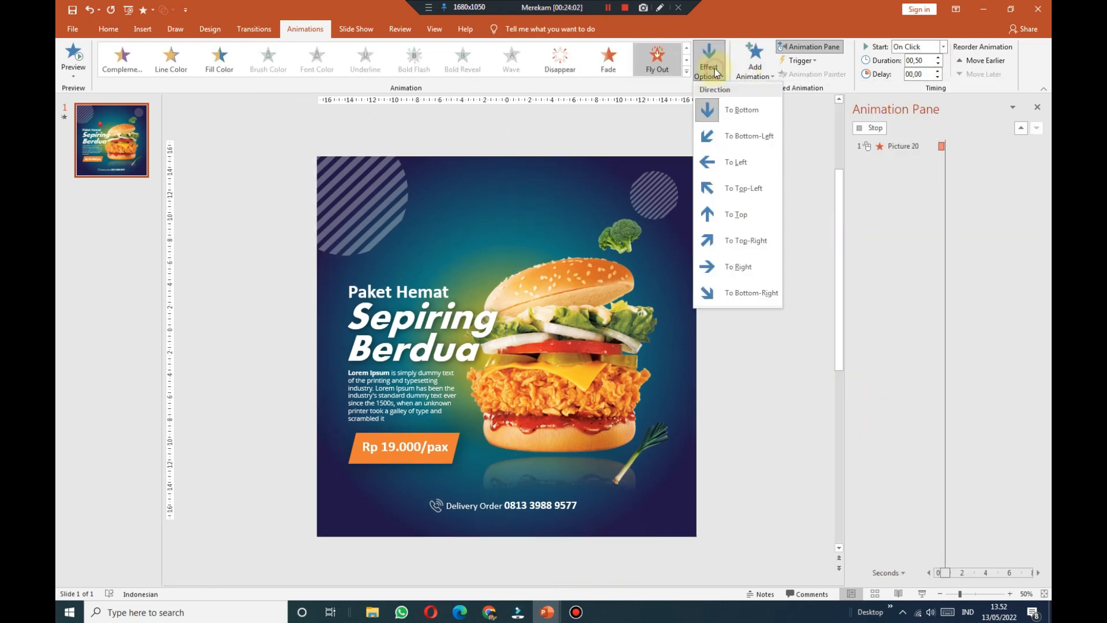
pyautogui.click(746, 186)
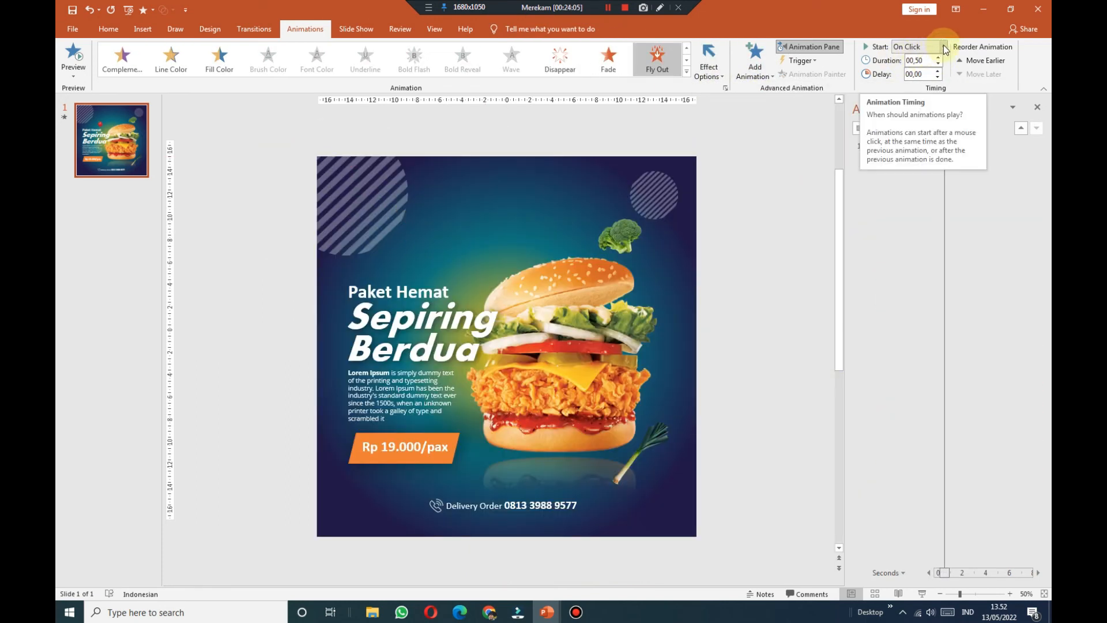
pyautogui.click(944, 48)
pyautogui.click(928, 73)
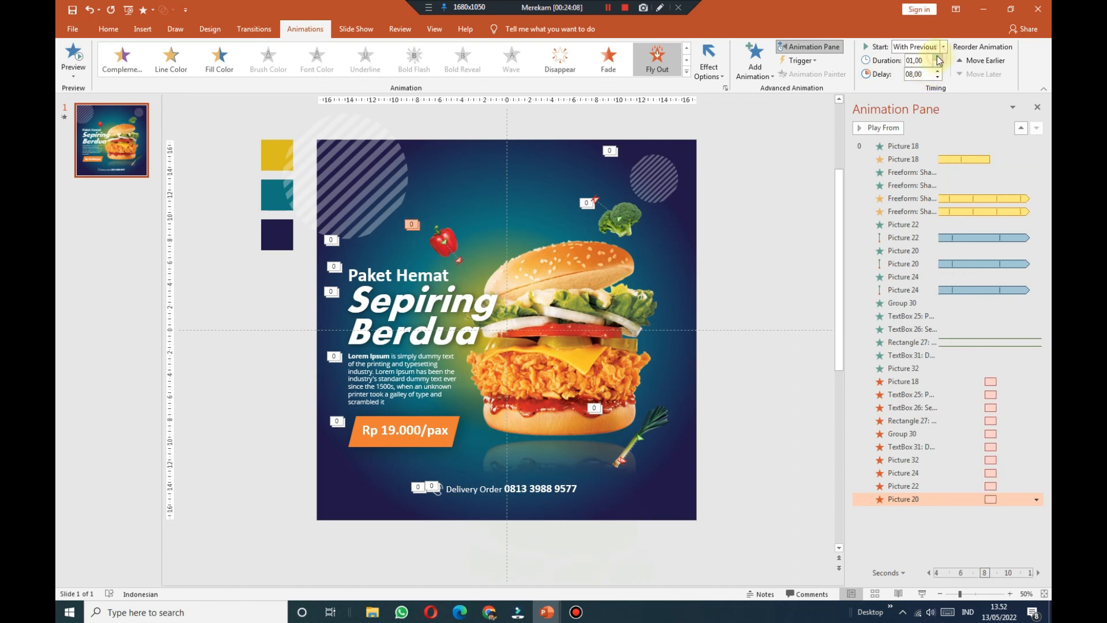
pyautogui.click(802, 174)
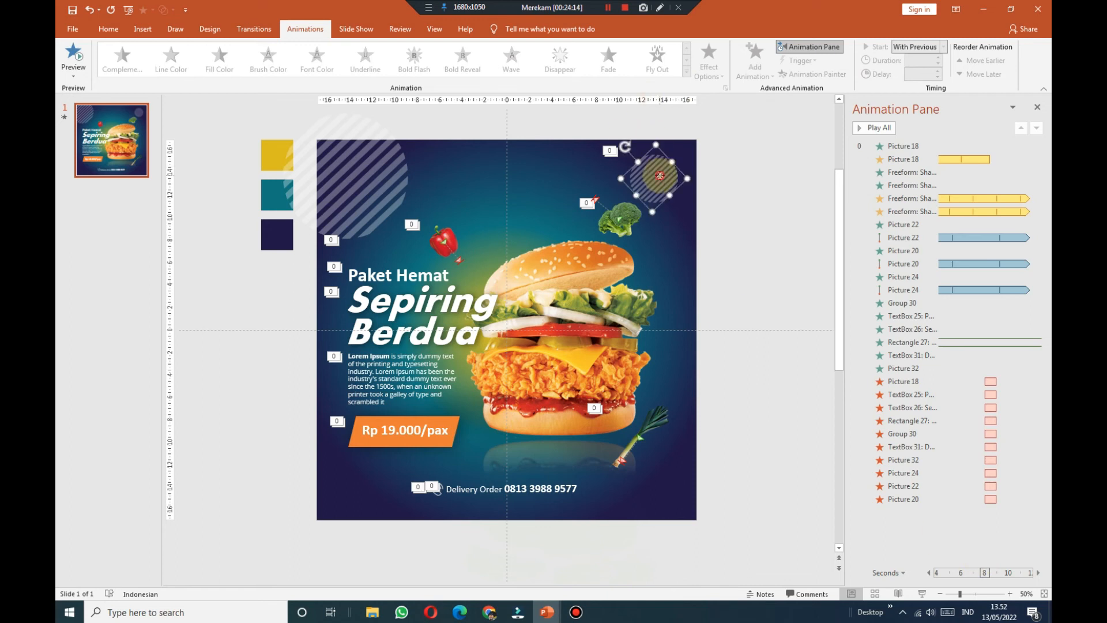
# Step: Give the small striped circle a Fly Out exit, With Previous, lasting 0.75 seconds
pyautogui.click(754, 58)
pyautogui.click(857, 368)
pyautogui.click(710, 61)
pyautogui.click(738, 241)
pyautogui.click(943, 47)
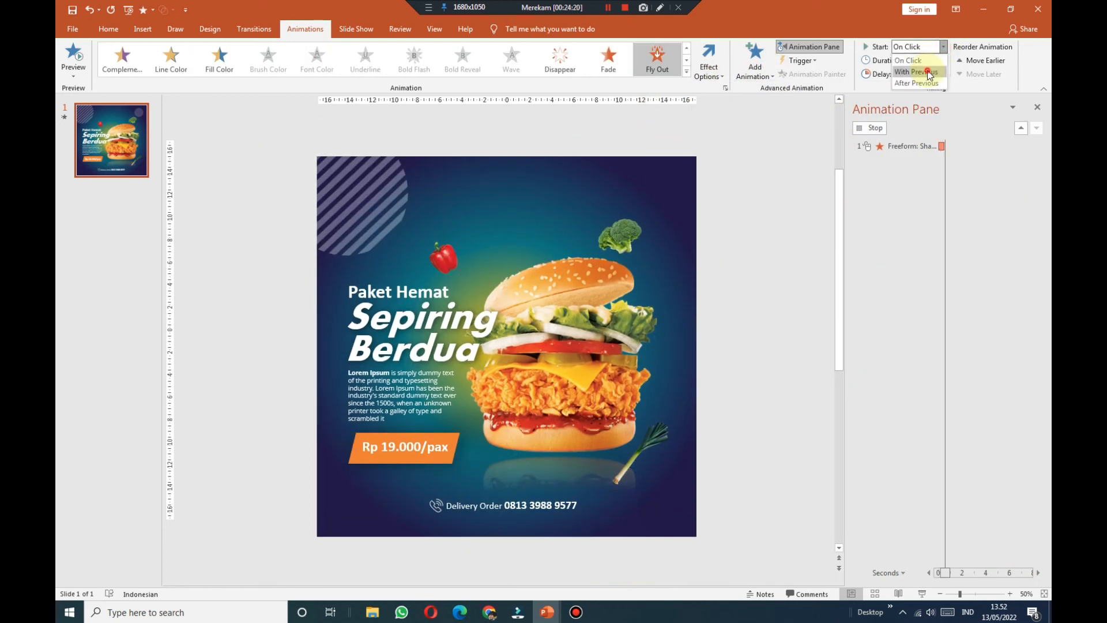
pyautogui.click(929, 72)
pyautogui.click(940, 59)
# Step: Give the large striped circle a top-left Fly Out exit, With Previous, with a 7.75-second delay
pyautogui.click(369, 154)
pyautogui.click(755, 60)
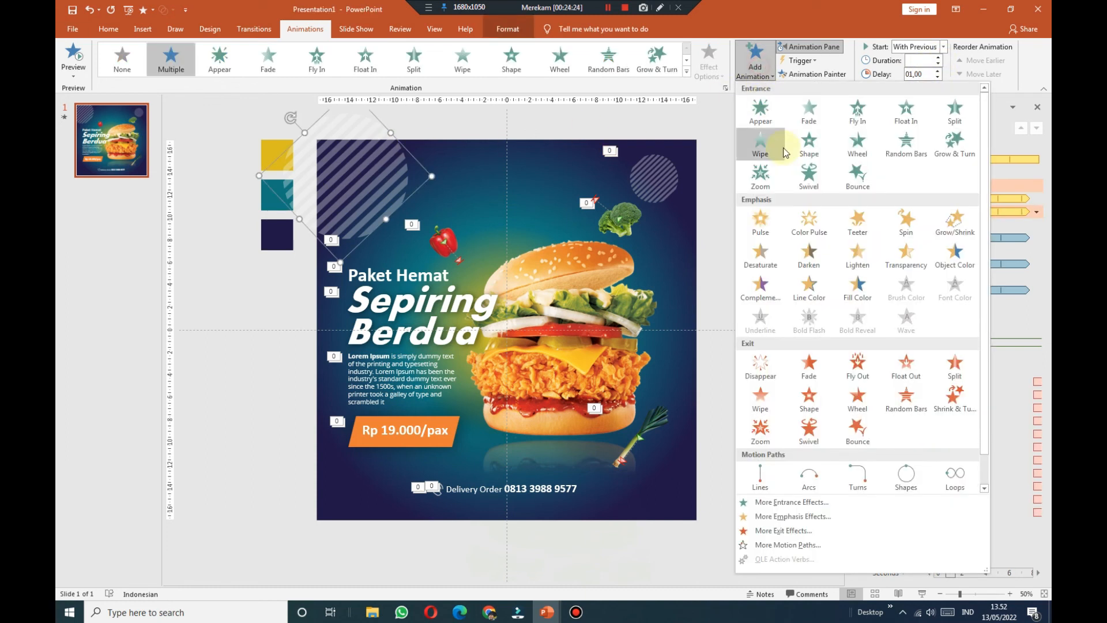
pyautogui.click(862, 372)
pyautogui.click(709, 61)
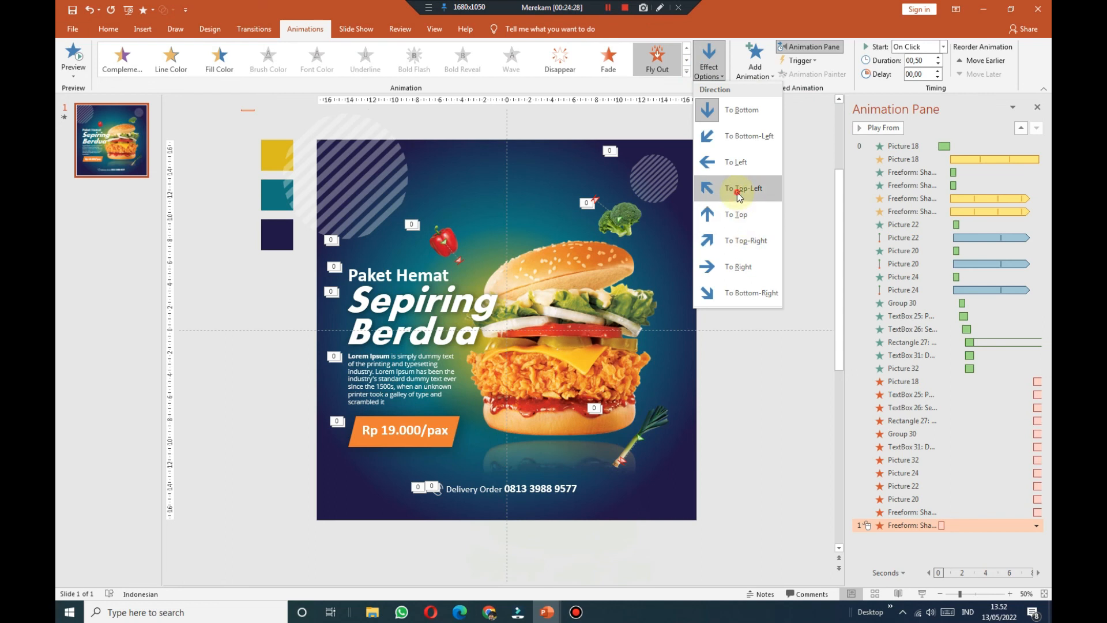
pyautogui.click(738, 193)
pyautogui.click(944, 48)
pyautogui.click(936, 72)
pyautogui.click(937, 71)
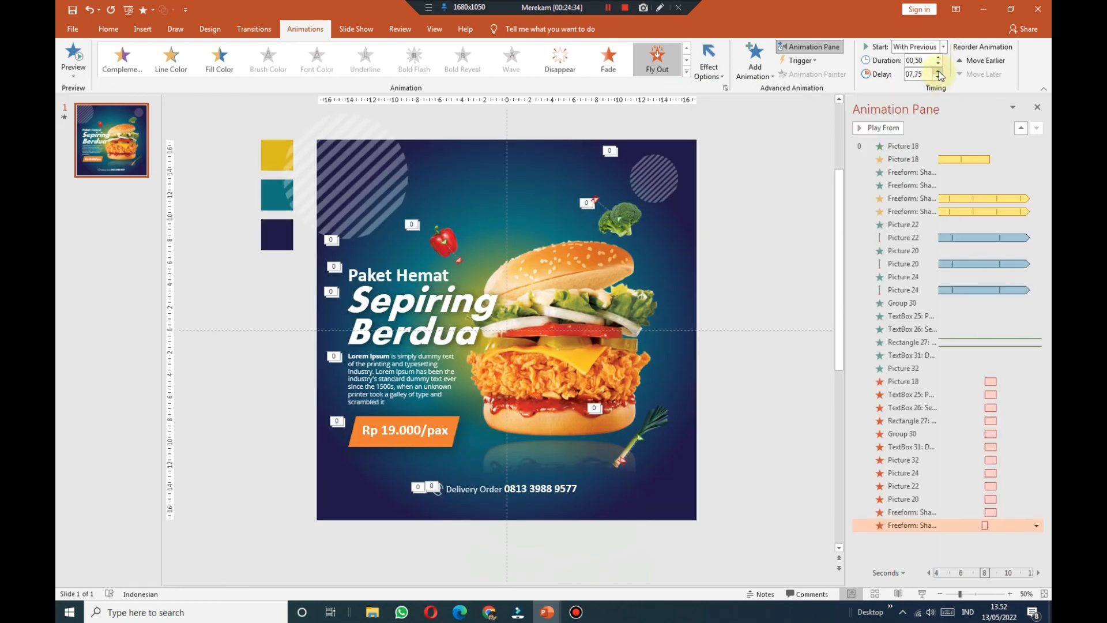
pyautogui.click(783, 387)
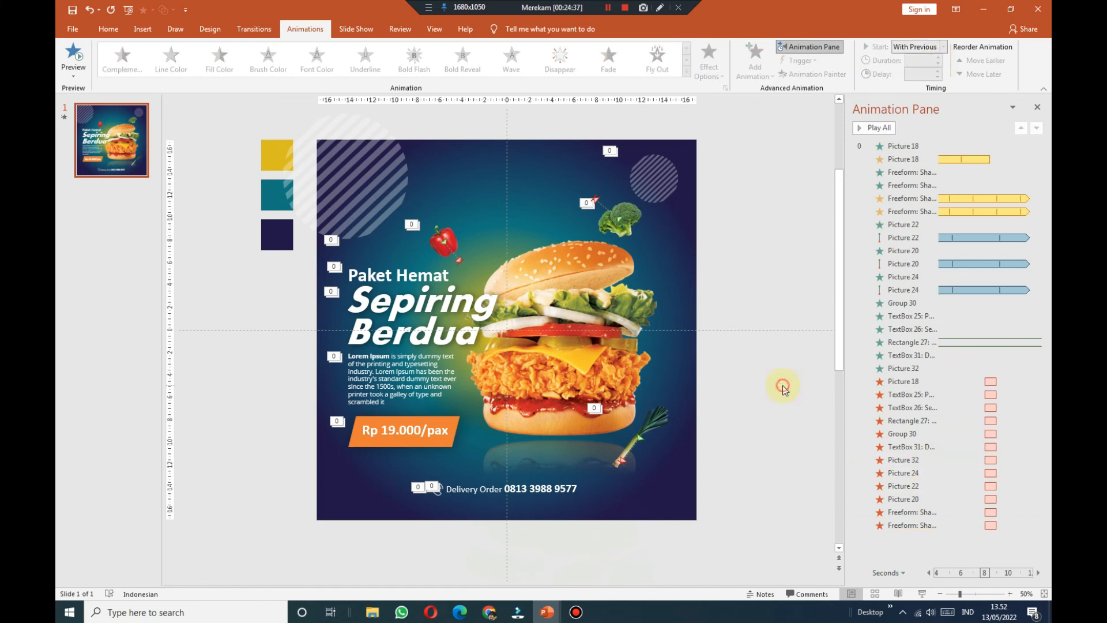
pyautogui.click(922, 594)
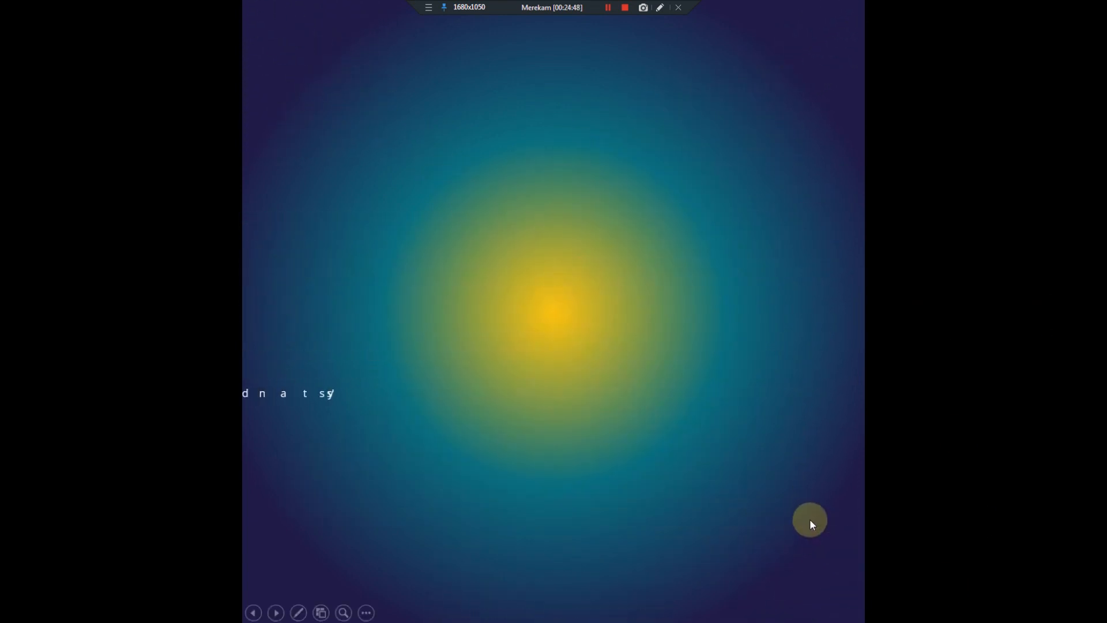
pyautogui.press('Escape')
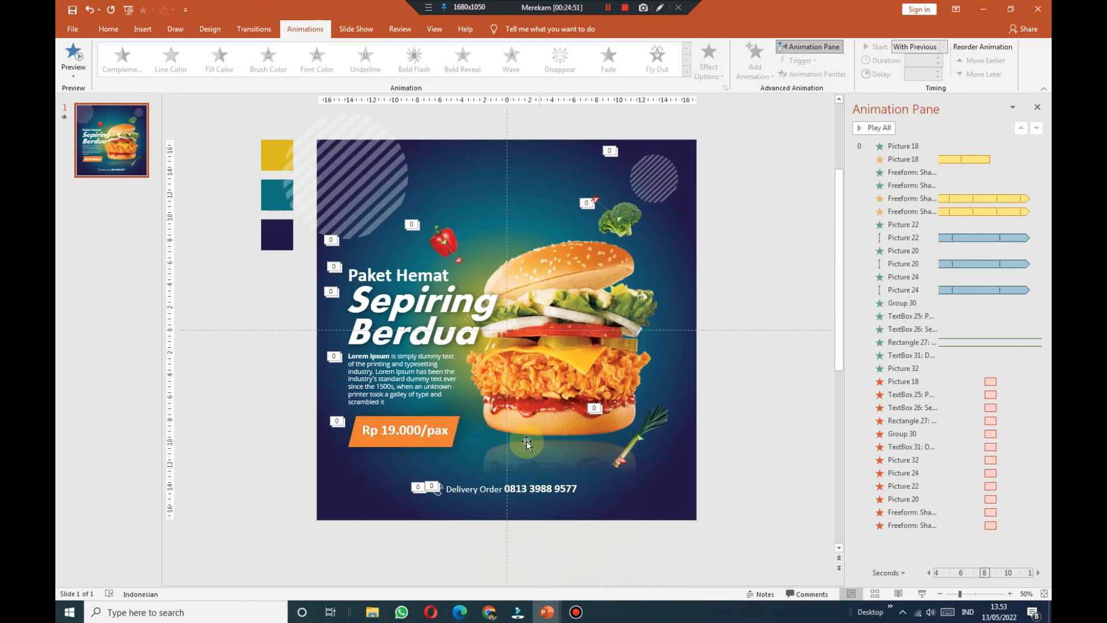
# Step: Shorten the Rectangle 27 Lorem Ipsum Fly In to end near 7.4 s, then hide the Animation Pane
pyautogui.moveTo(844, 434); pyautogui.dragTo(704, 421)
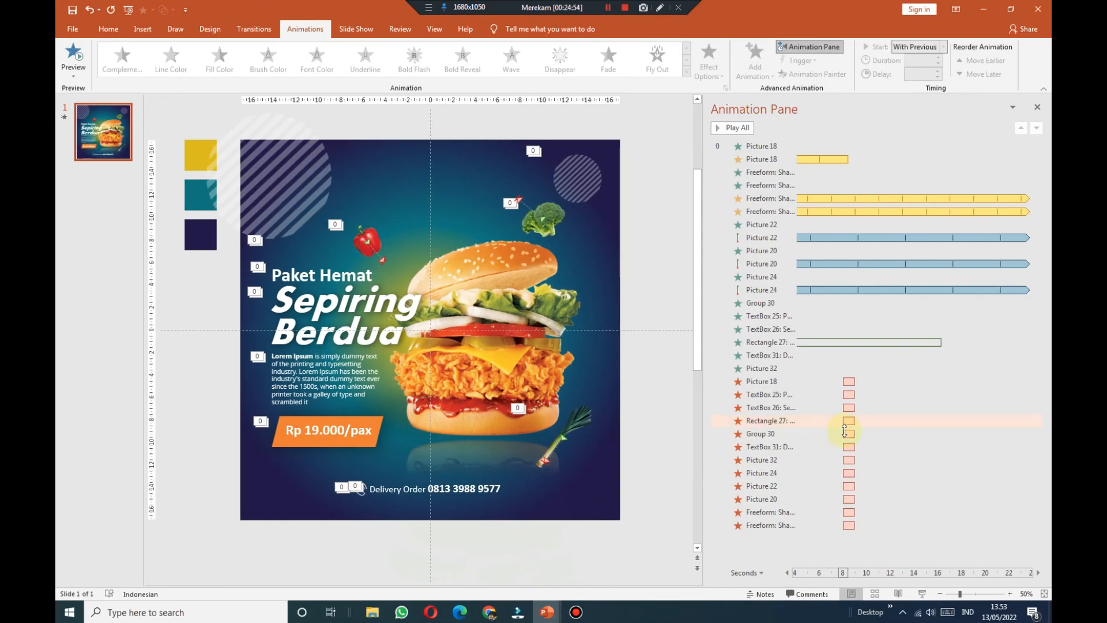
pyautogui.click(774, 342)
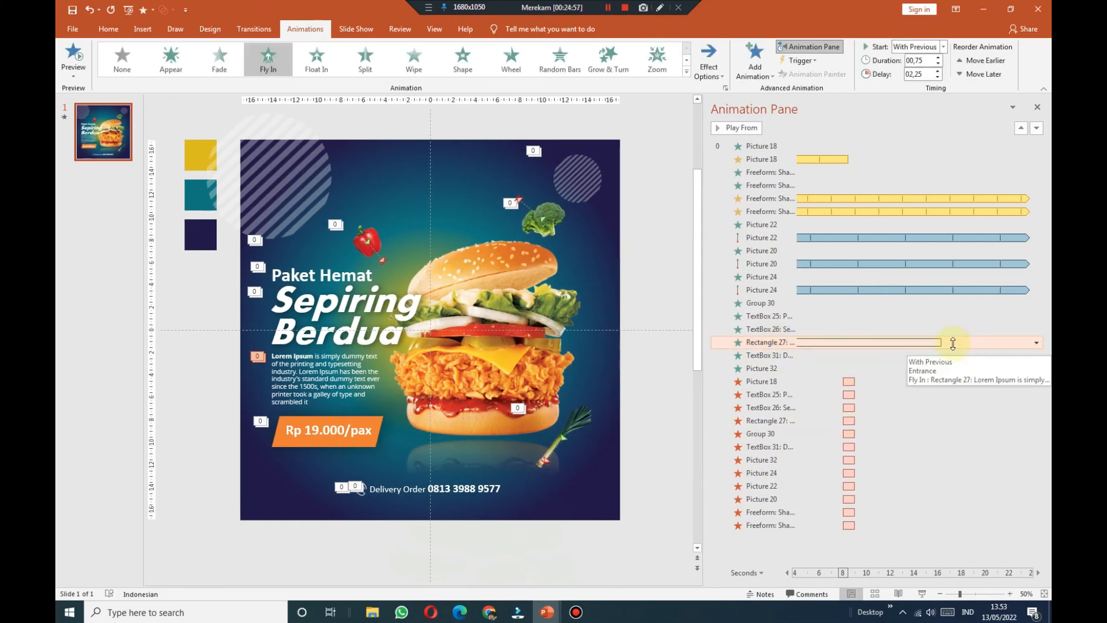
pyautogui.moveTo(941, 342); pyautogui.dragTo(828, 341)
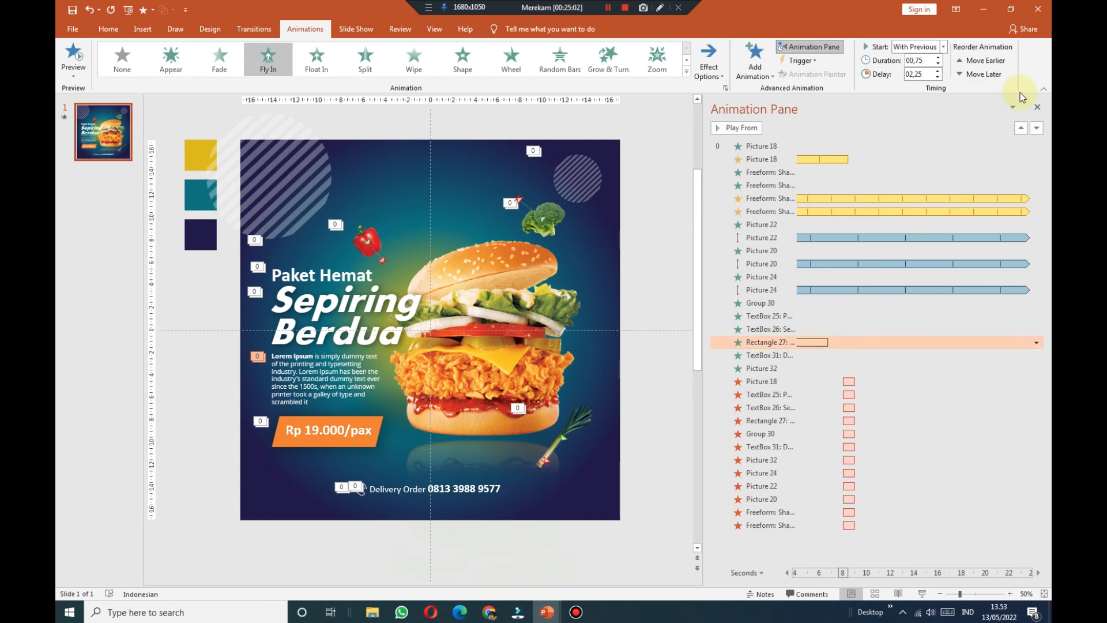
pyautogui.click(1037, 107)
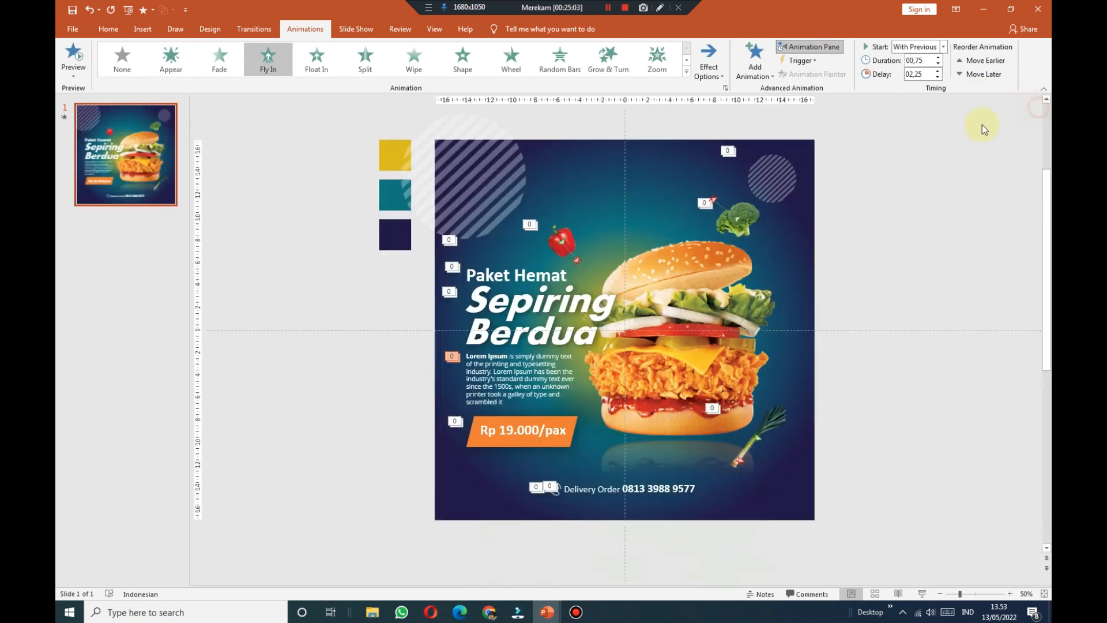
pyautogui.click(434, 29)
pyautogui.click(408, 58)
pyautogui.click(925, 594)
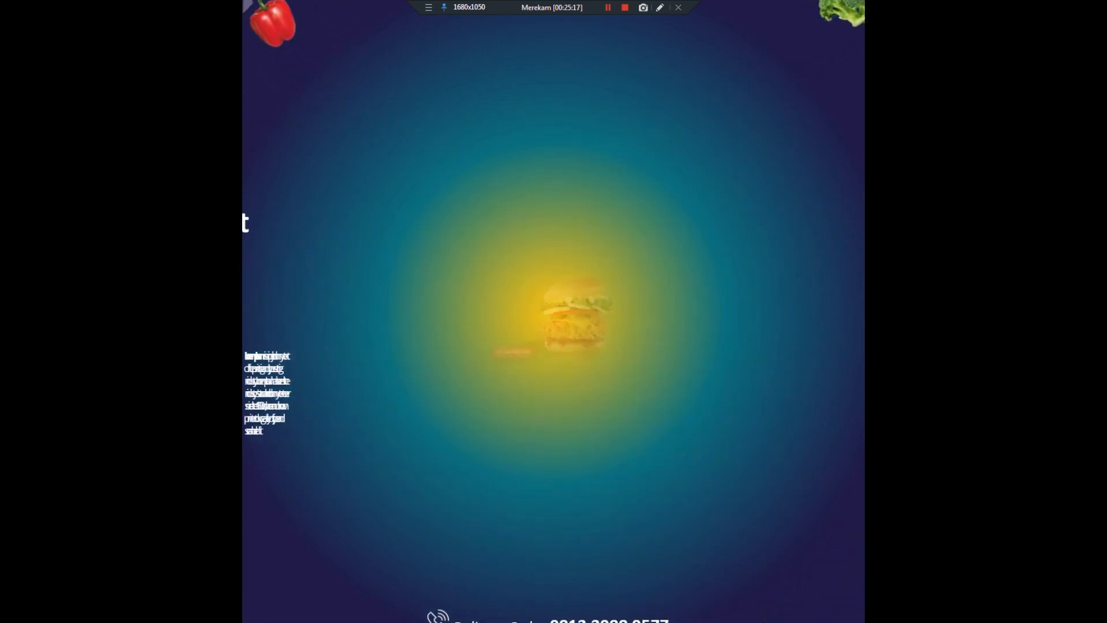
pyautogui.click(971, 326)
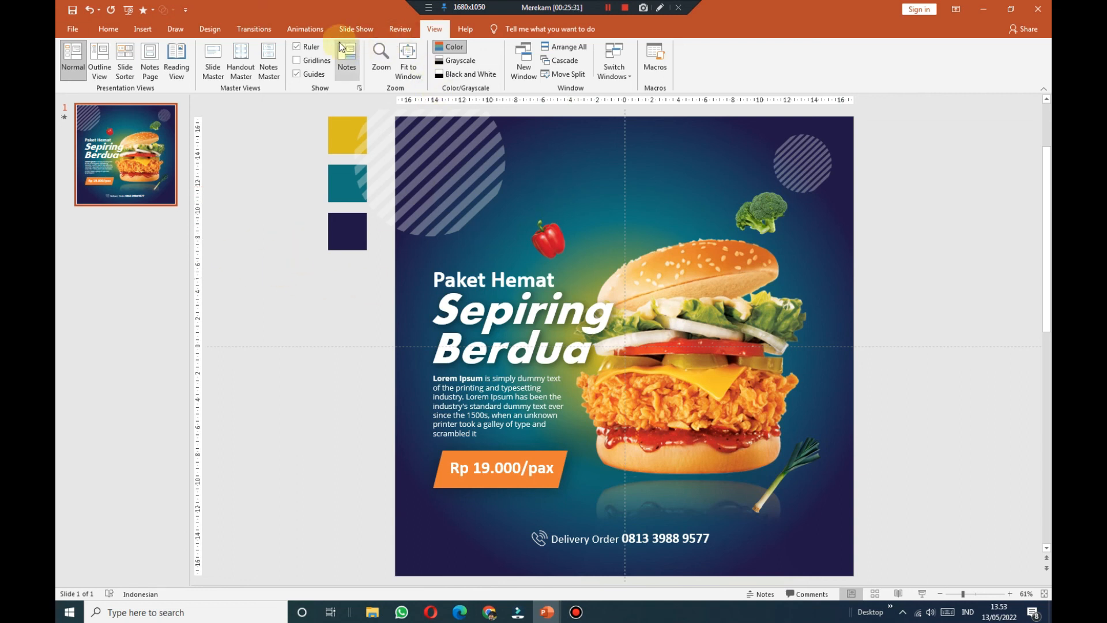
# Step: Draw a 33.87 × 33.87 cm rectangle from the slide's top-left to bottom-right corner
pyautogui.click(149, 31)
pyautogui.click(245, 74)
pyautogui.click(302, 105)
pyautogui.moveTo(395, 117); pyautogui.dragTo(854, 575)
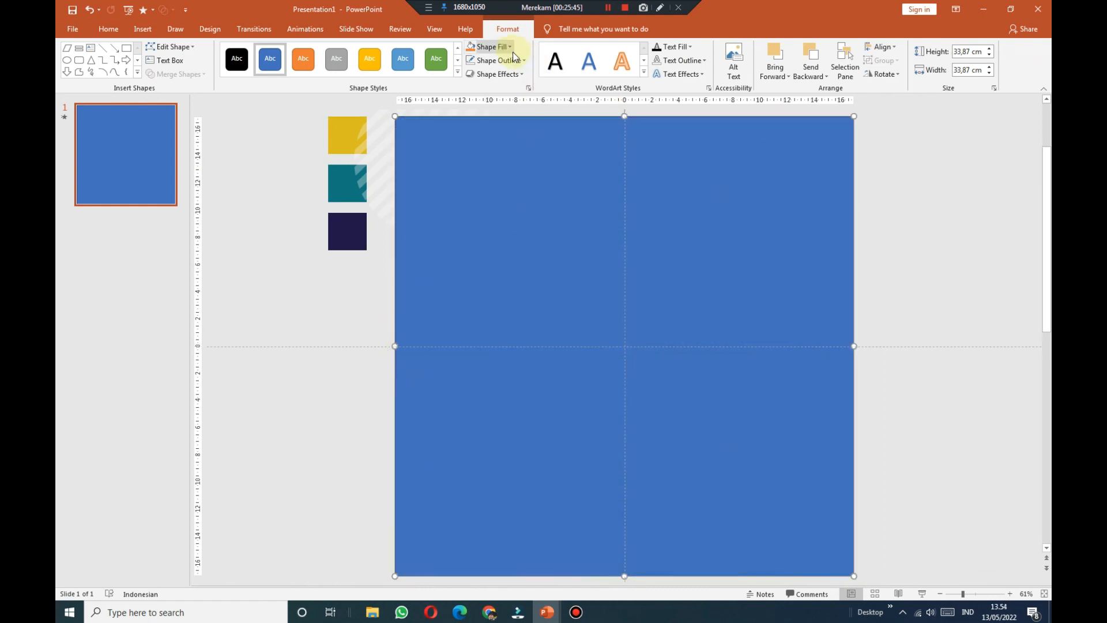
# Step: Set the full-slide rectangle's outline colour and fill it solid black
pyautogui.click(501, 60)
pyautogui.click(513, 147)
pyautogui.click(508, 46)
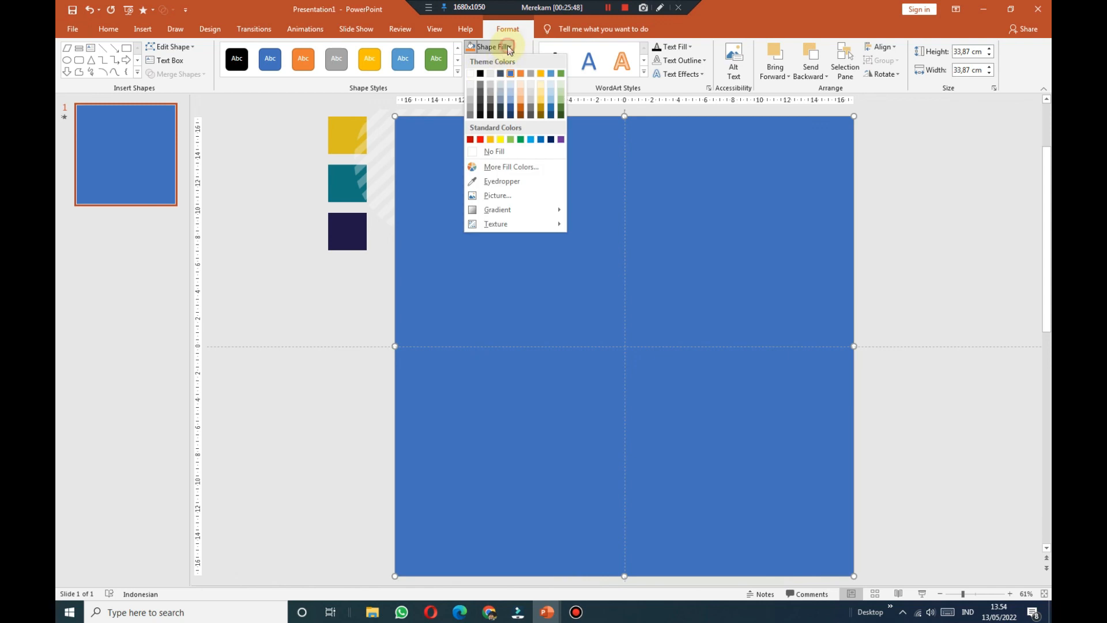
pyautogui.click(482, 74)
pyautogui.click(346, 285)
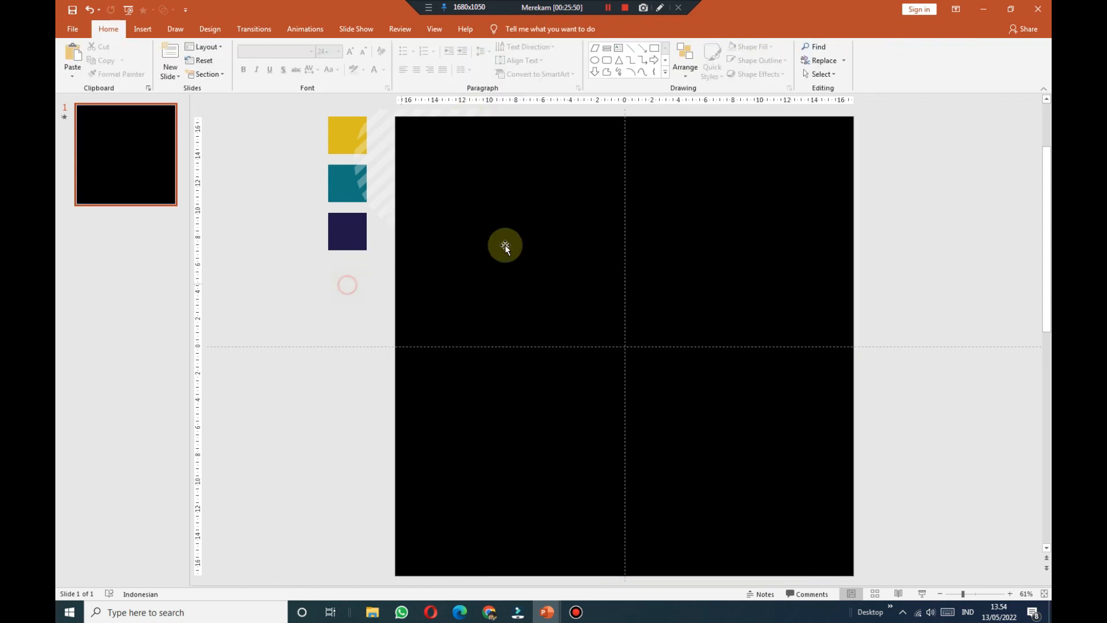
pyautogui.click(624, 167)
# Step: Give the black rectangle a Fade entrance starting With Previous, then preview the slide show
pyautogui.click(305, 29)
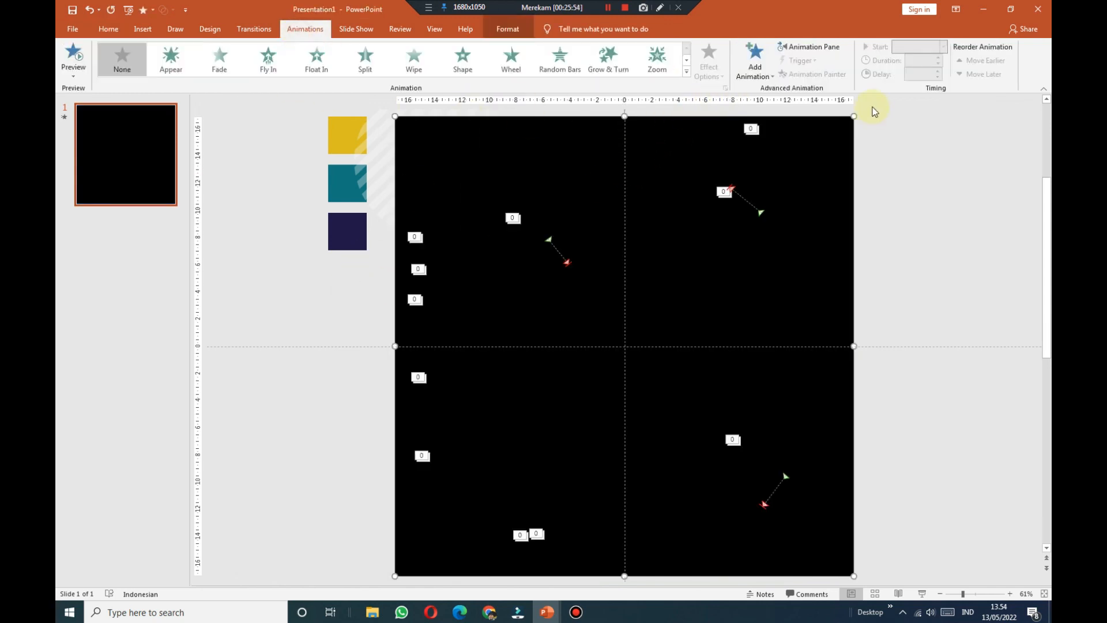
pyautogui.click(828, 47)
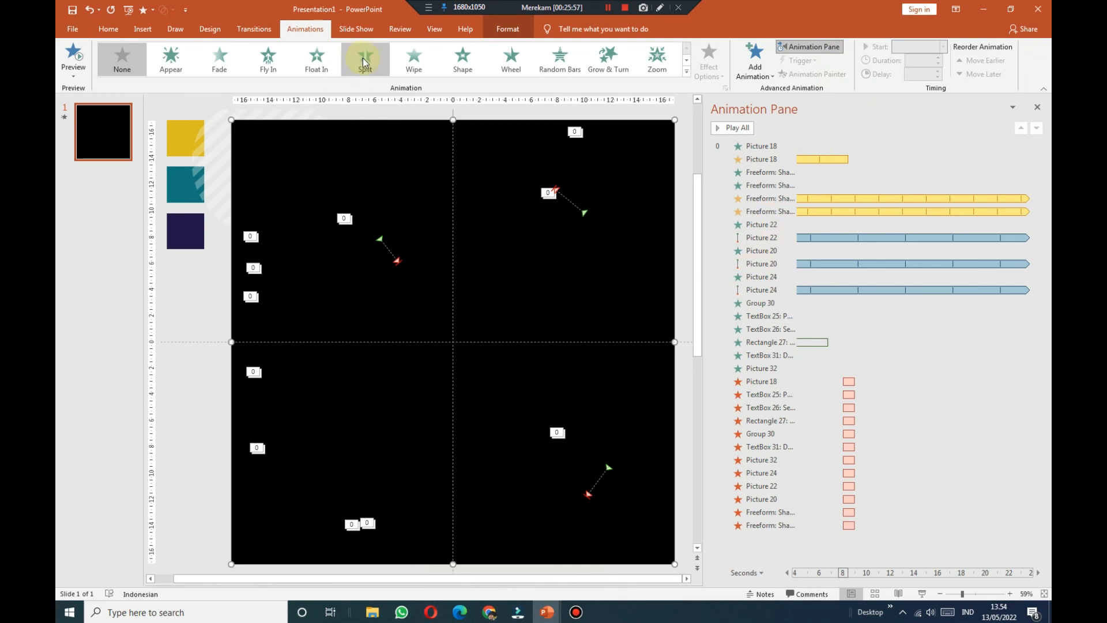
pyautogui.click(229, 59)
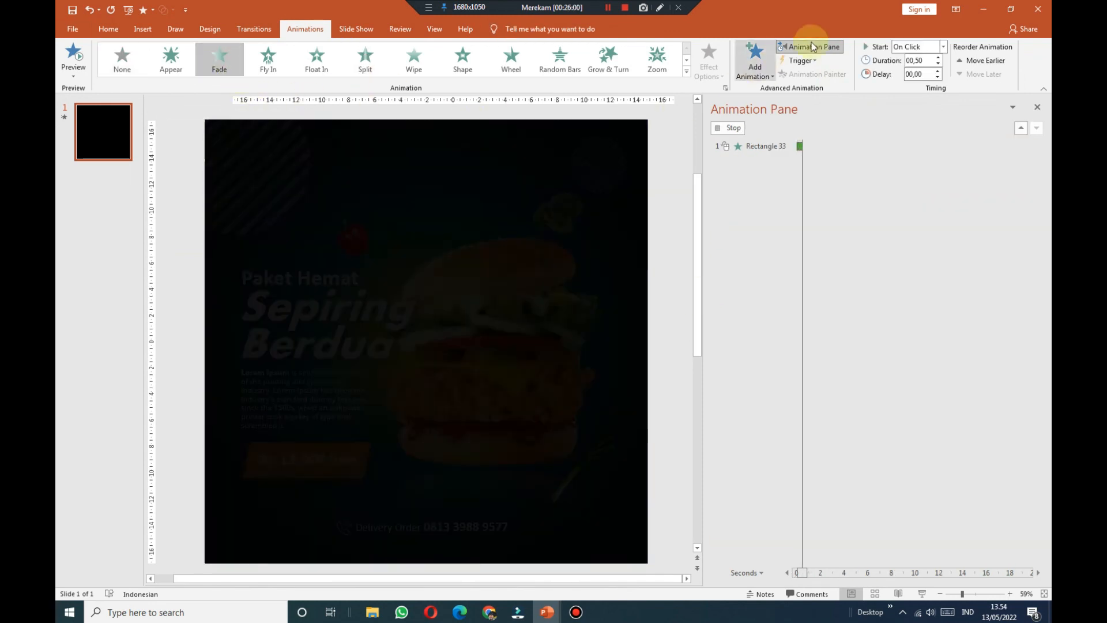
pyautogui.click(944, 46)
pyautogui.click(939, 73)
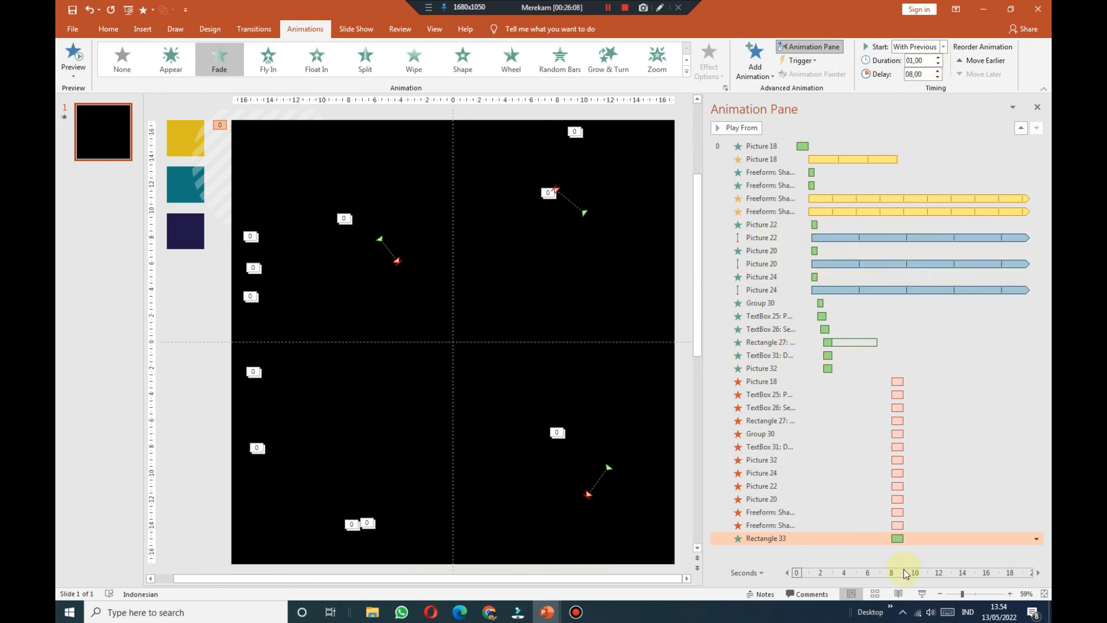
pyautogui.click(922, 594)
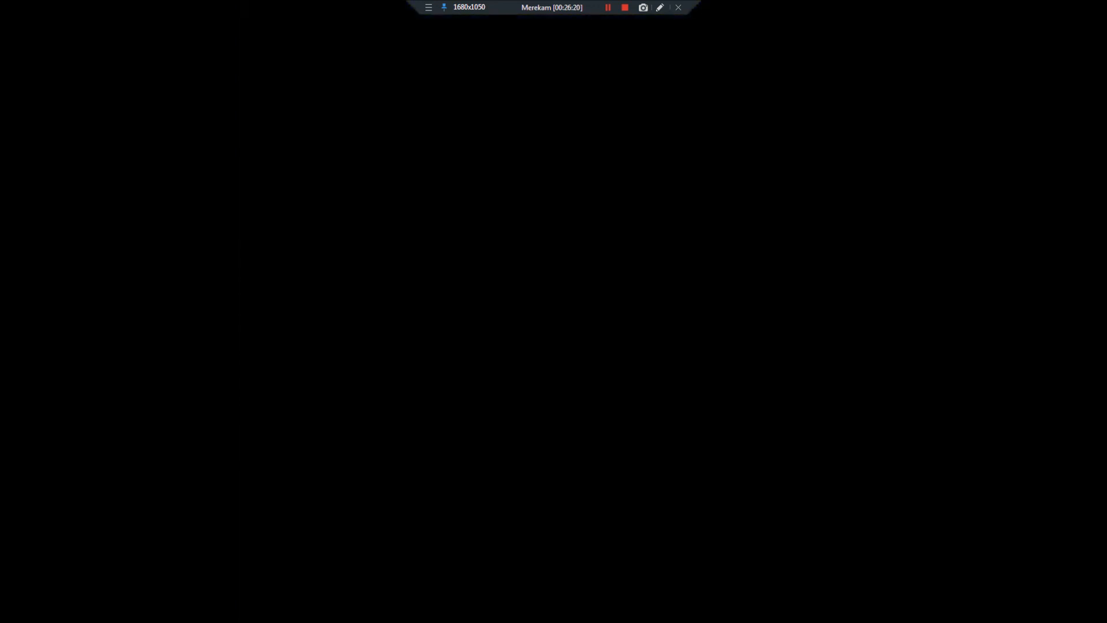
pyautogui.press('Escape')
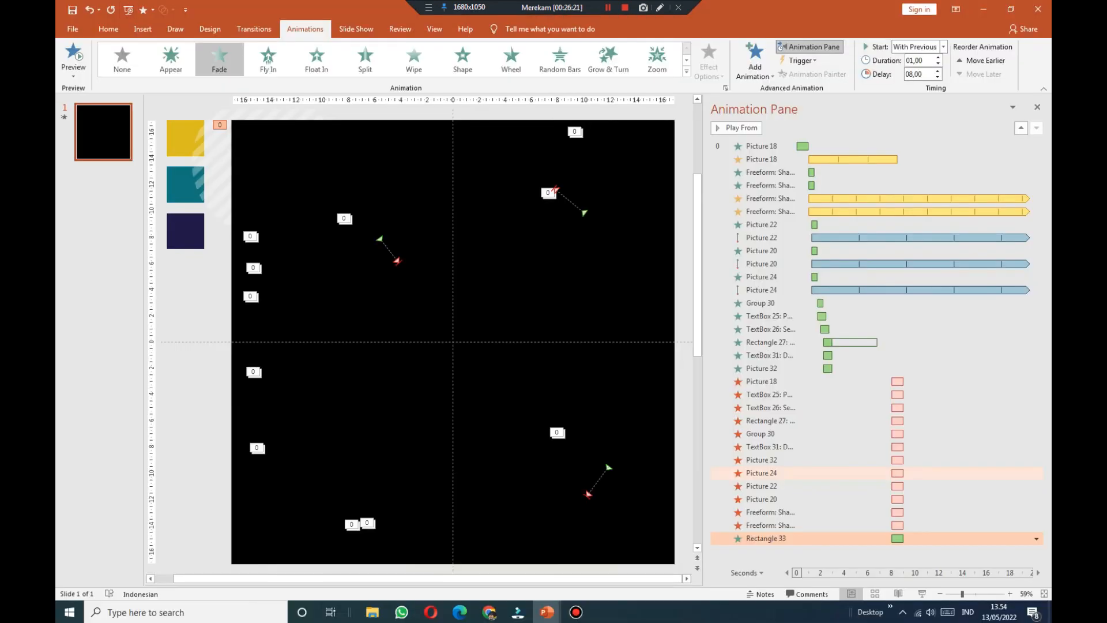
# Step: In Save As, browse to E:\...\TEMPLATE PROMOSI IKLAN MAKANAN\ADS 4
pyautogui.click(71, 10)
pyautogui.click(244, 214)
pyautogui.scroll(-2, 166, 241)
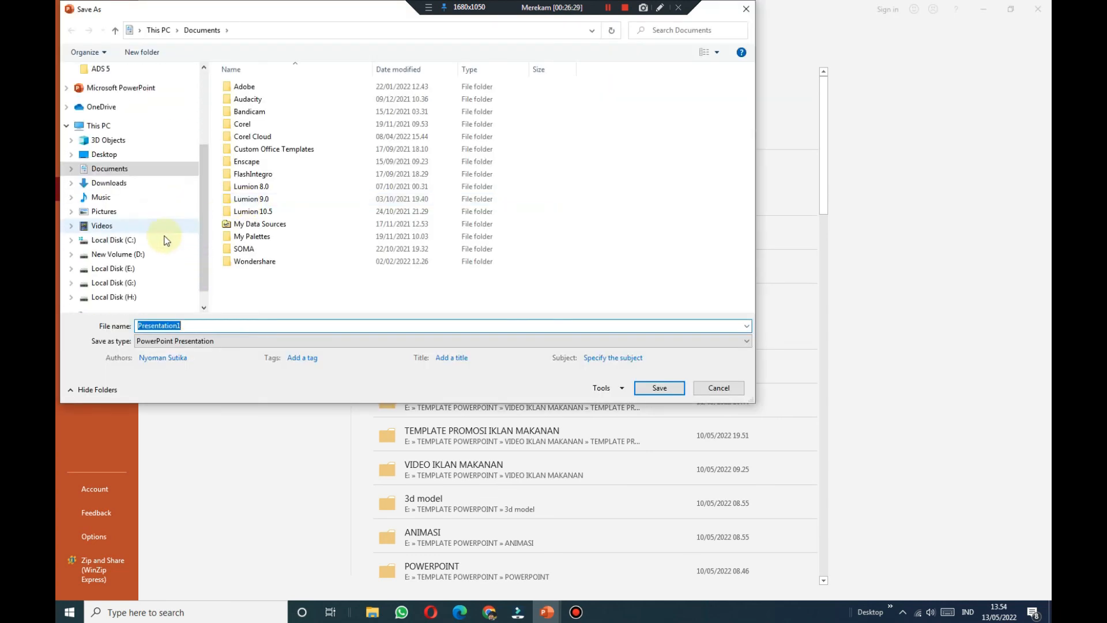
pyautogui.scroll(-1, 166, 241)
pyautogui.click(147, 235)
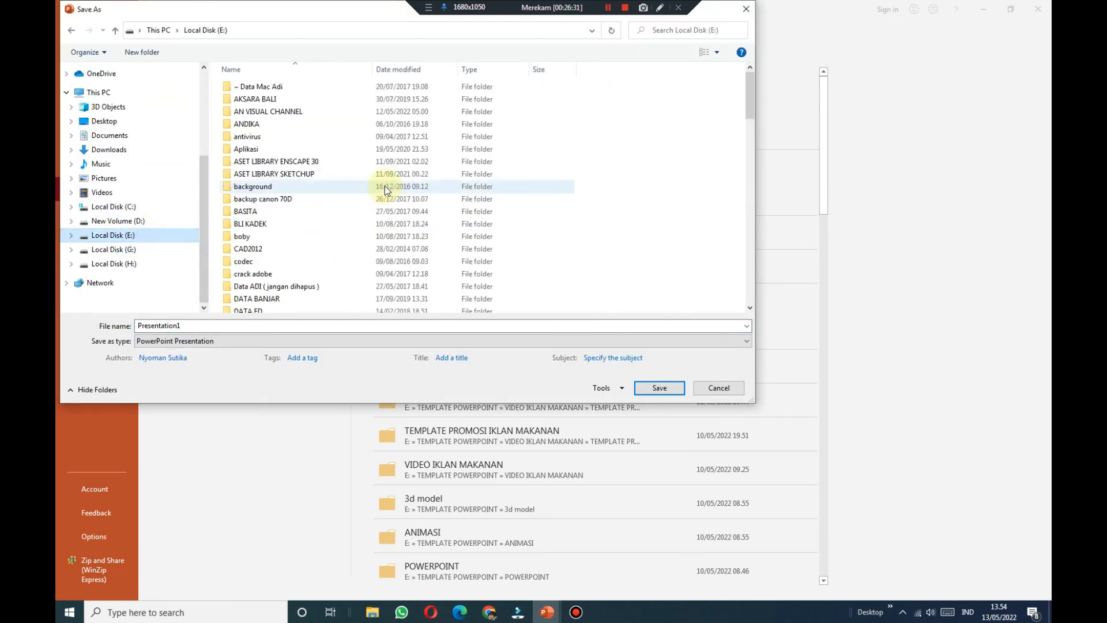
pyautogui.scroll(-15, 385, 185)
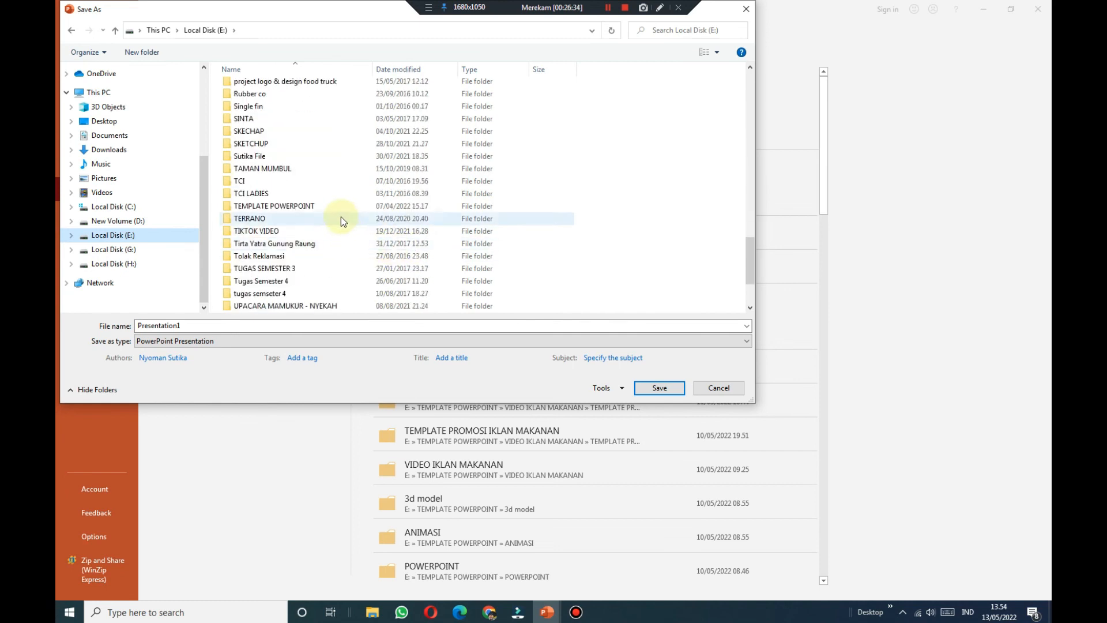
pyautogui.doubleClick(336, 207)
pyautogui.scroll(-10, 406, 247)
pyautogui.scroll(-8, 403, 245)
pyautogui.doubleClick(303, 199)
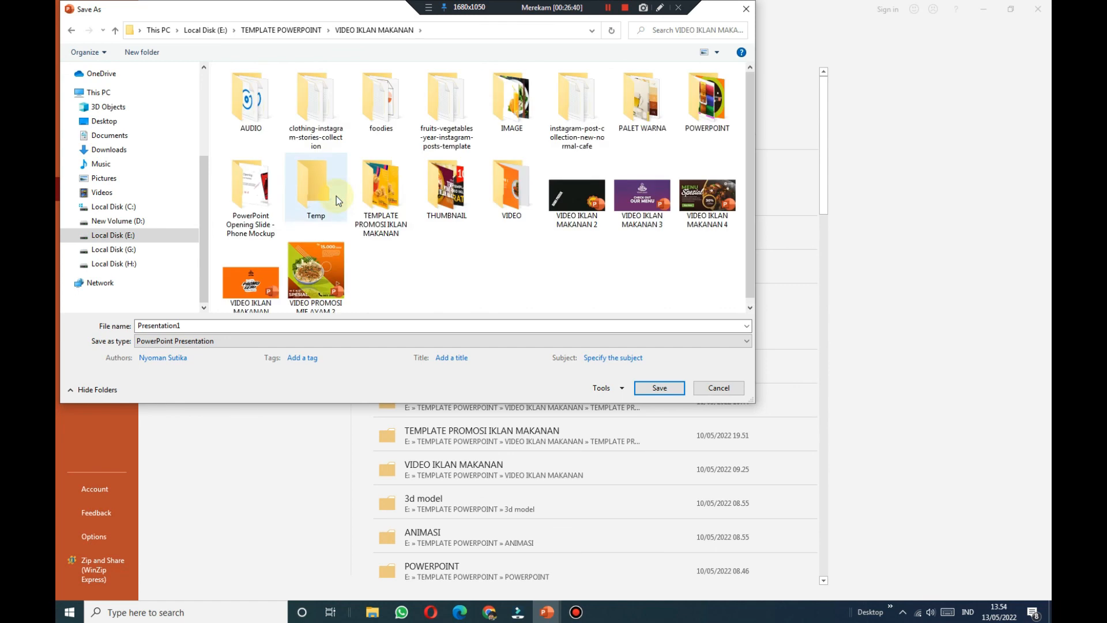
pyautogui.doubleClick(382, 190)
pyautogui.click(260, 126)
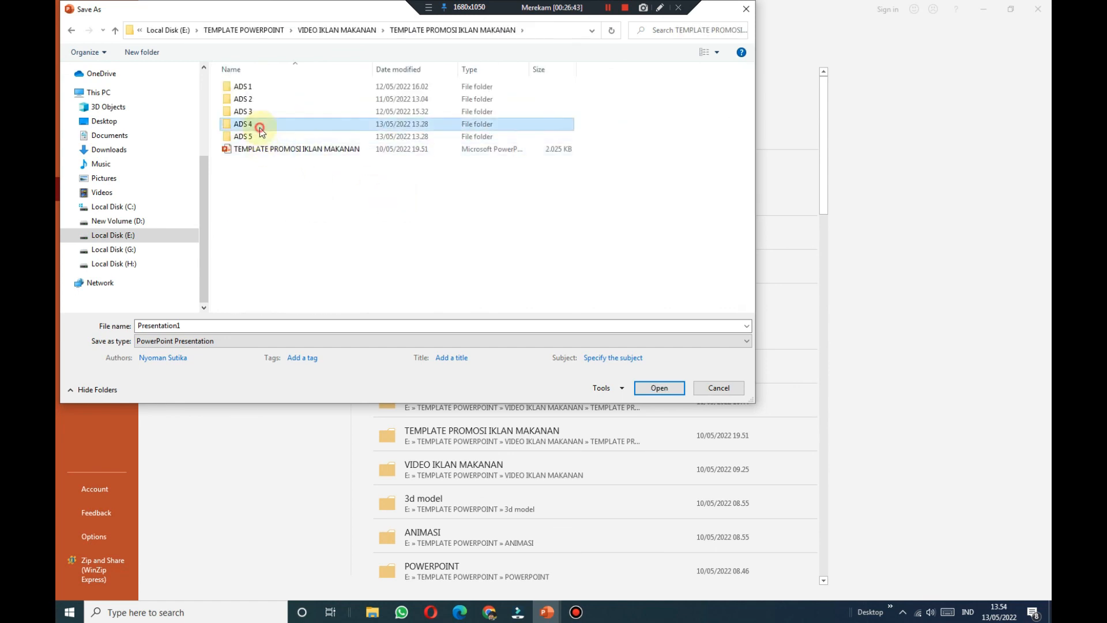
pyautogui.doubleClick(261, 126)
# Step: Copy the existing ADS 4 presentation's file name
pyautogui.click(322, 99)
pyautogui.rightClick(325, 100)
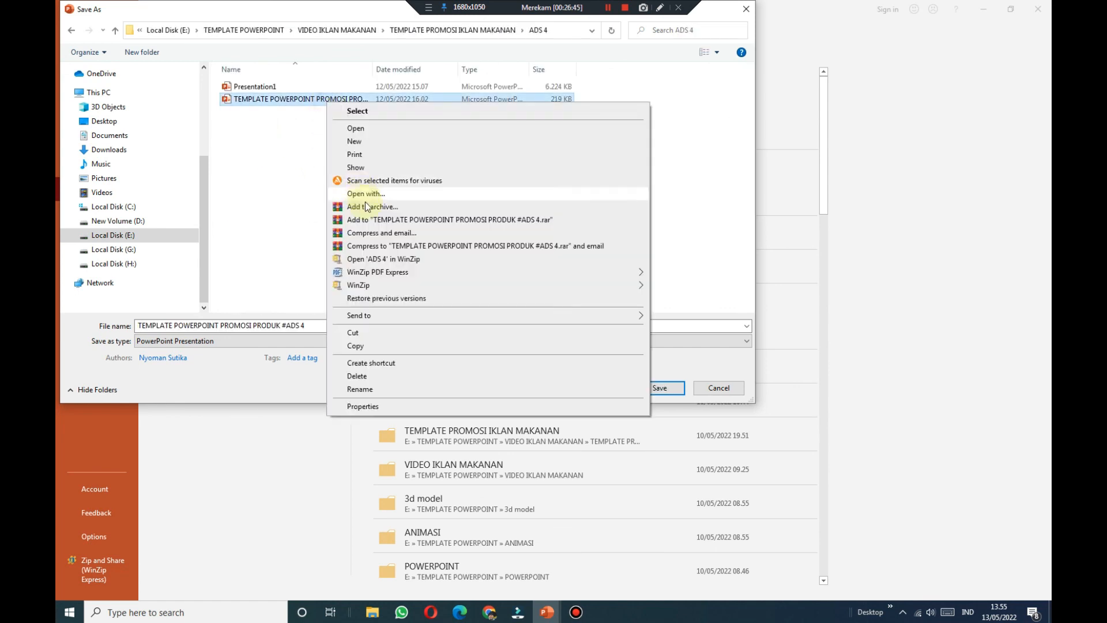
pyautogui.click(390, 389)
pyautogui.rightClick(351, 99)
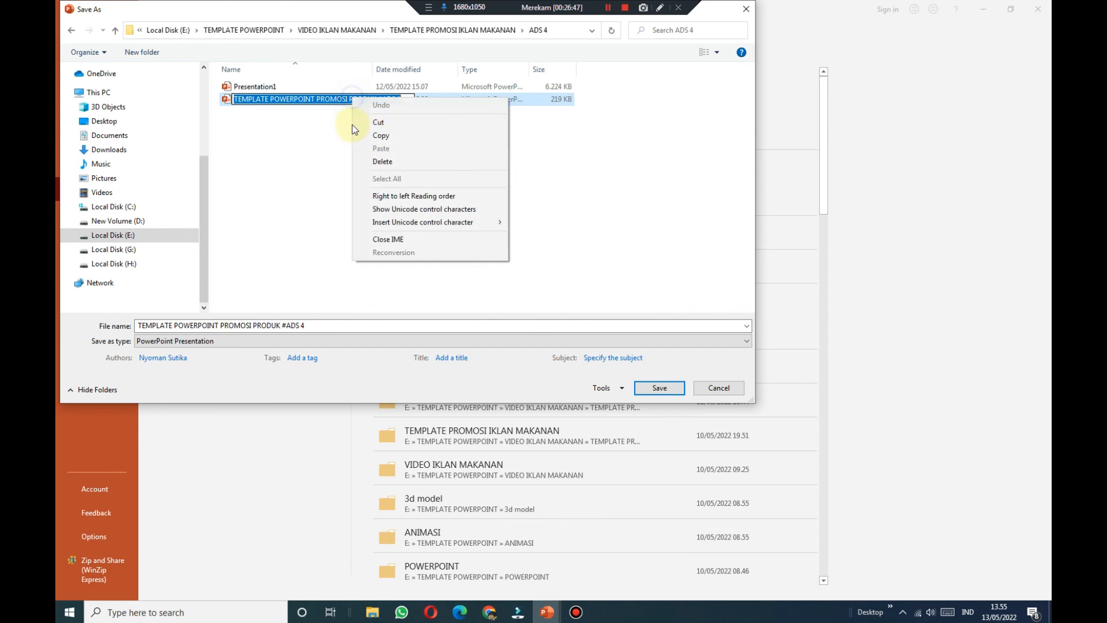
pyautogui.click(398, 136)
# Step: Save the presentation in the ADS 5 folder as 'TEMPLATE POWERPOINT PROMOSI PRODUK #ADS 5'
pyautogui.click(452, 30)
pyautogui.doubleClick(254, 137)
pyautogui.click(307, 326)
pyautogui.click(326, 327)
pyautogui.click(328, 327)
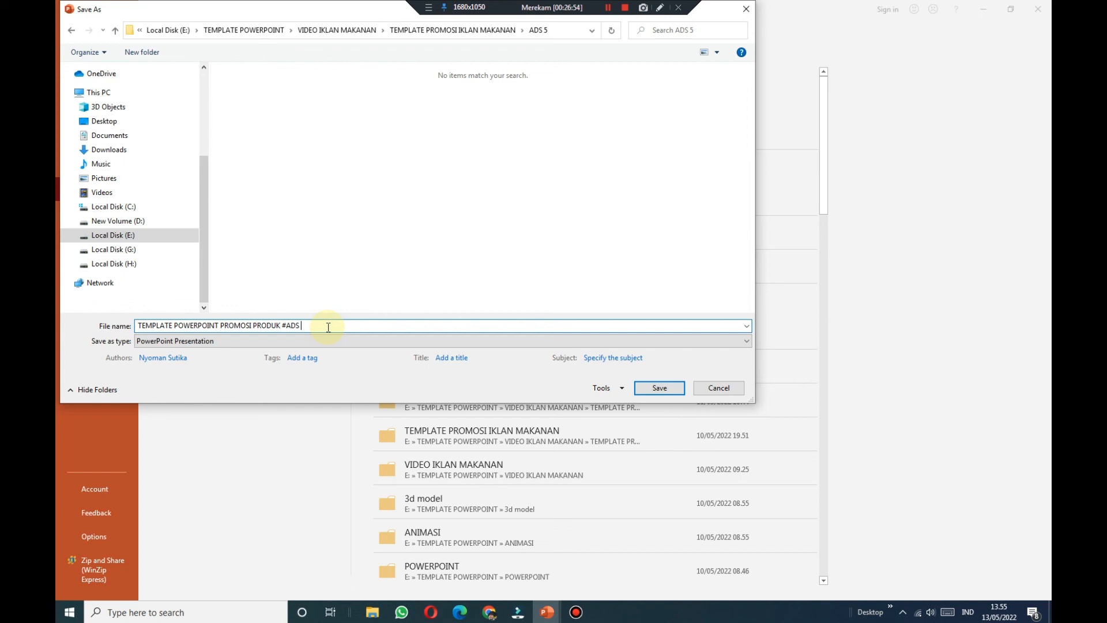
pyautogui.click(660, 392)
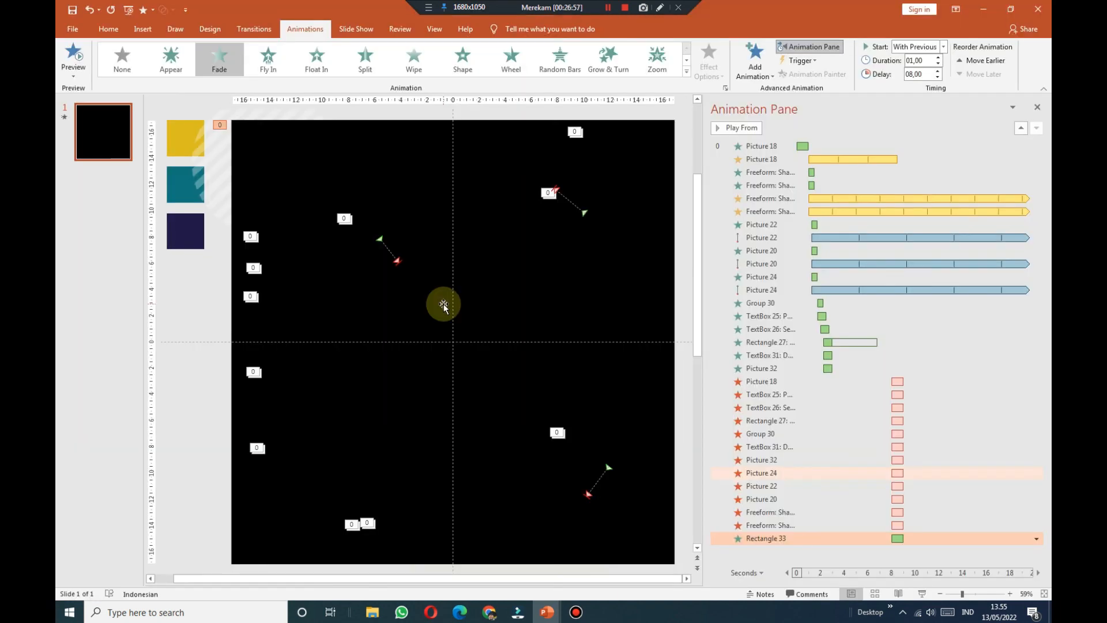
pyautogui.moveTo(701, 288); pyautogui.dragTo(786, 288)
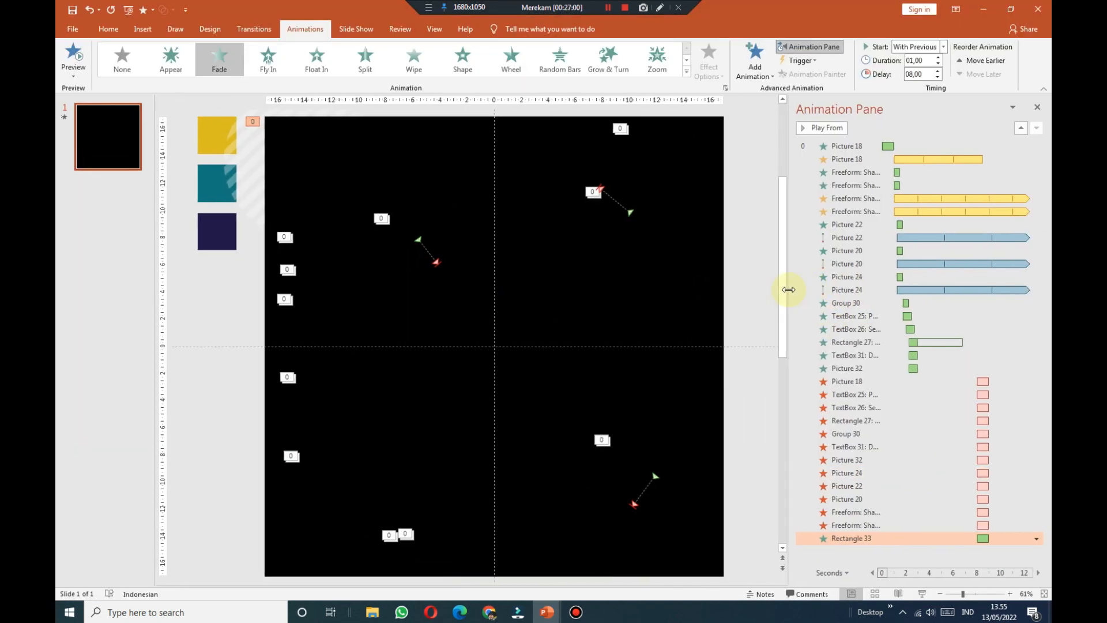
# Step: Export the poster as an MPEG-4 video into ADS 5, replacing the existing file
pyautogui.click(73, 29)
pyautogui.click(109, 285)
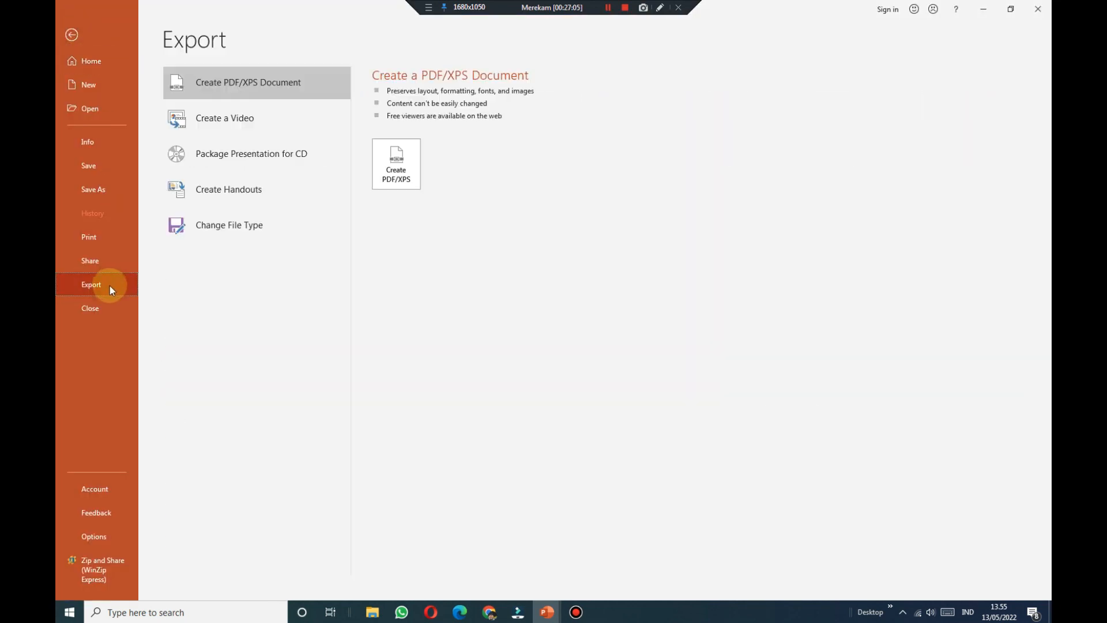
pyautogui.click(245, 128)
pyautogui.click(397, 250)
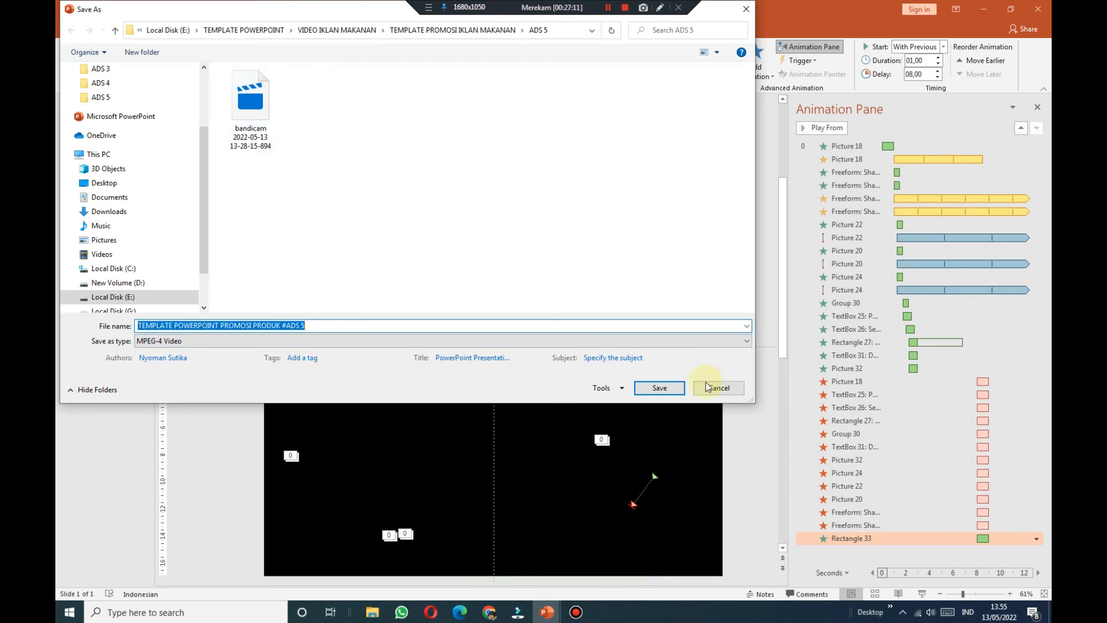
pyautogui.click(662, 392)
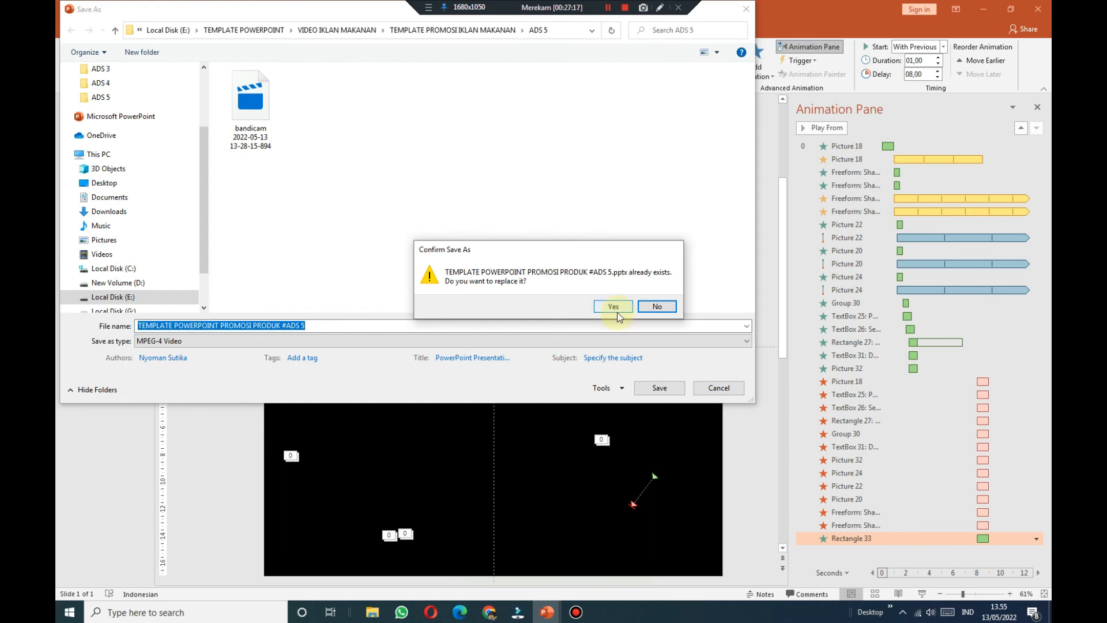
pyautogui.click(615, 307)
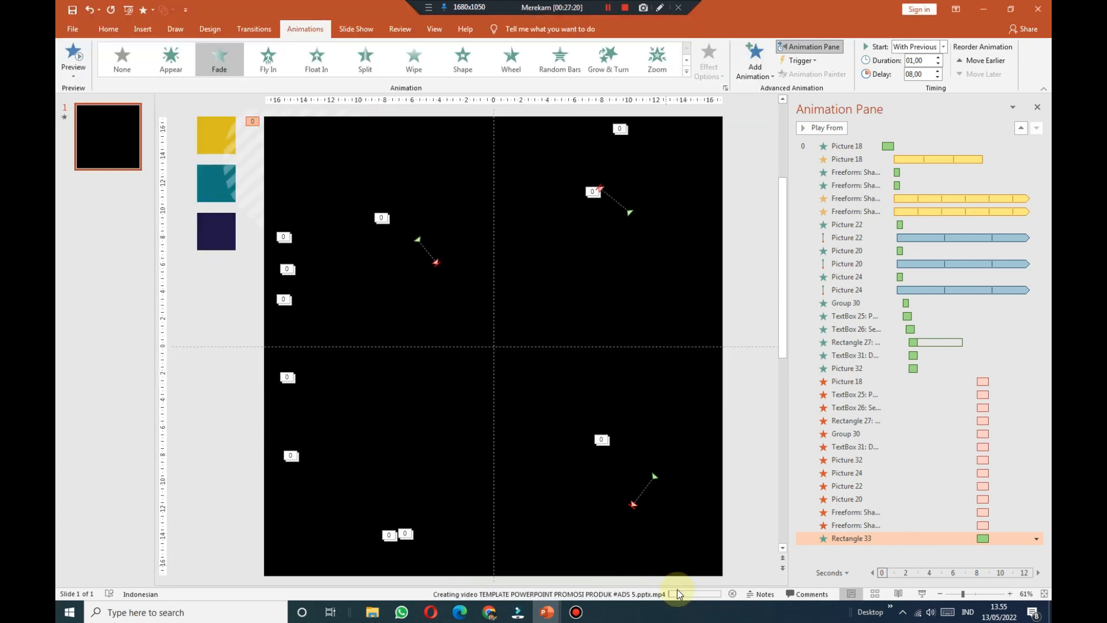